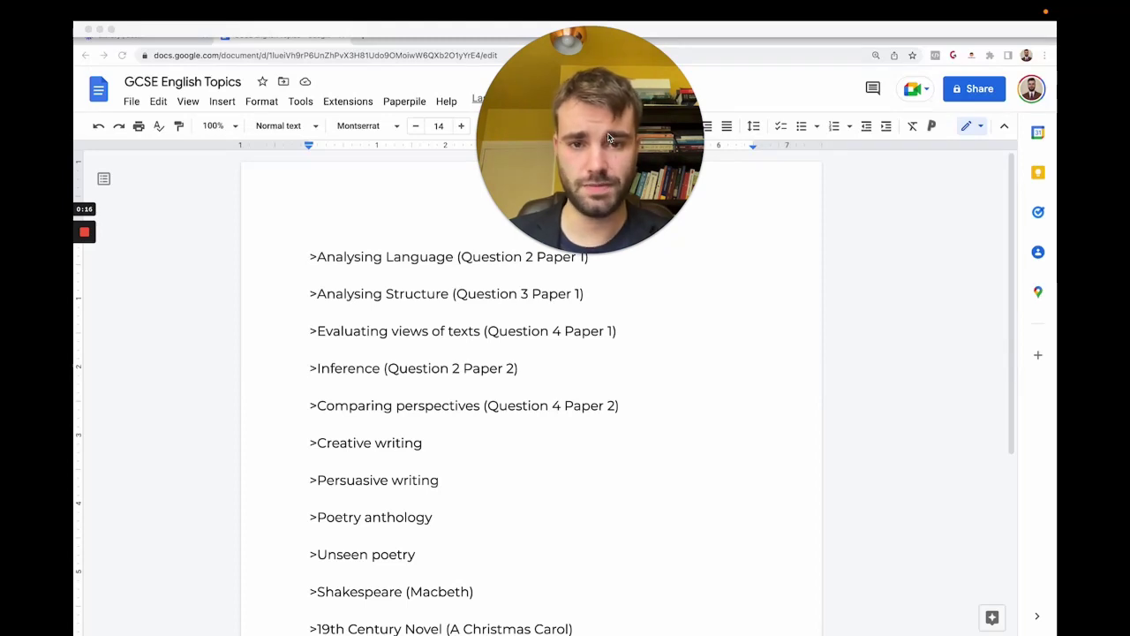
# - Select the bracketed exam reference after Analysing Language to strip the notes from the topic headings
pyautogui.moveTo(607, 135); pyautogui.dragTo(617, 129)
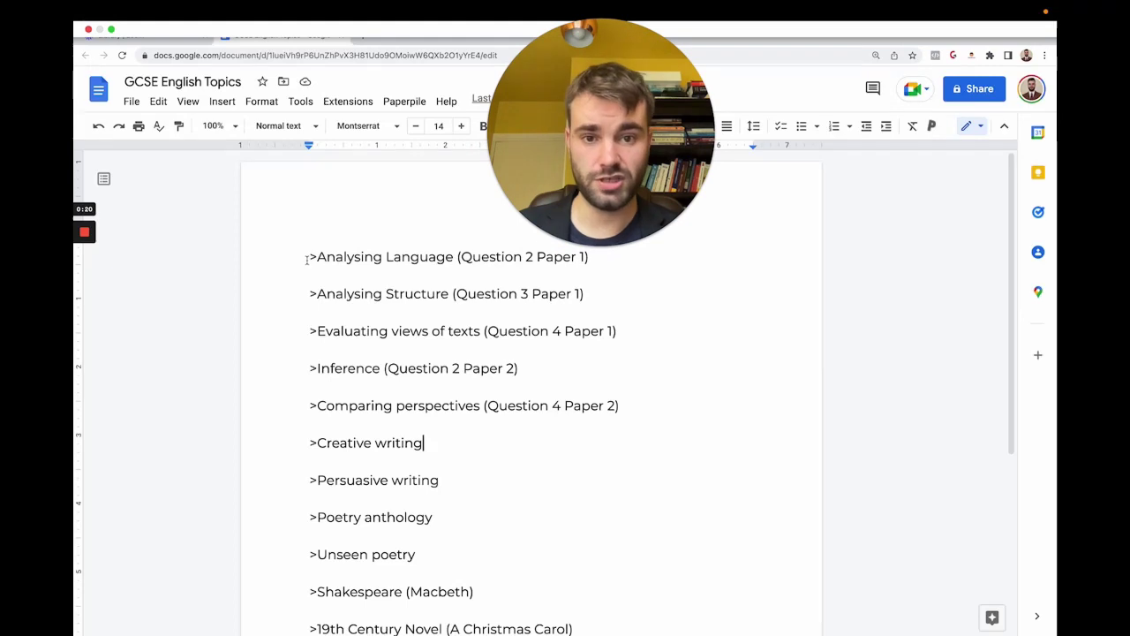
pyautogui.click(383, 256)
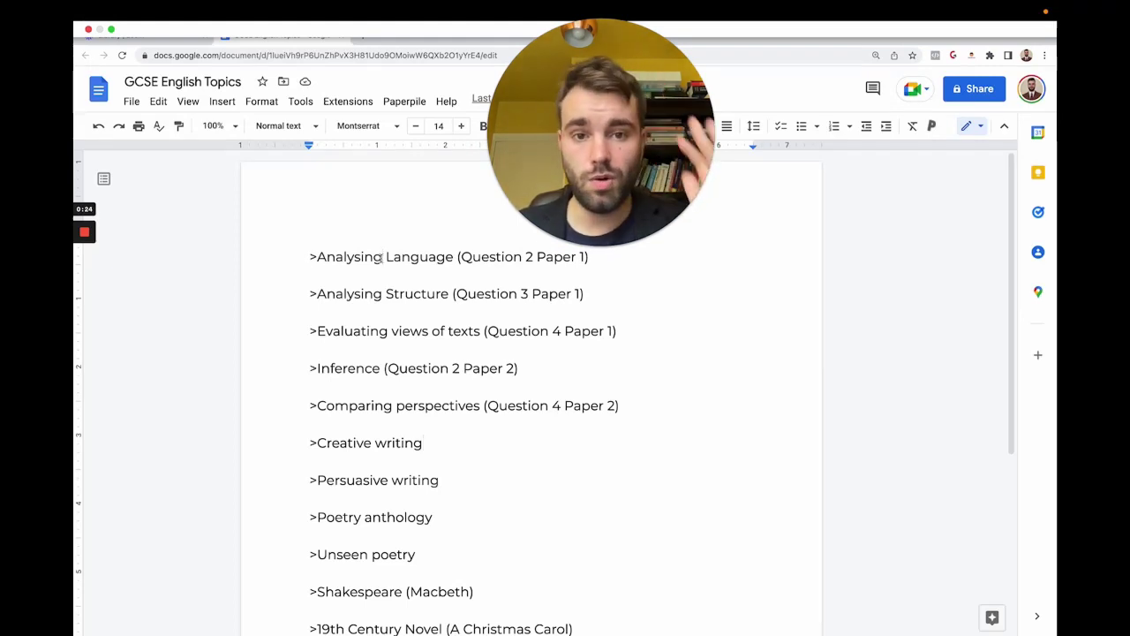
pyautogui.click(365, 293)
pyautogui.moveTo(311, 256); pyautogui.dragTo(447, 256)
pyautogui.click(441, 255)
pyautogui.moveTo(589, 257); pyautogui.dragTo(460, 258)
pyautogui.click(85, 279)
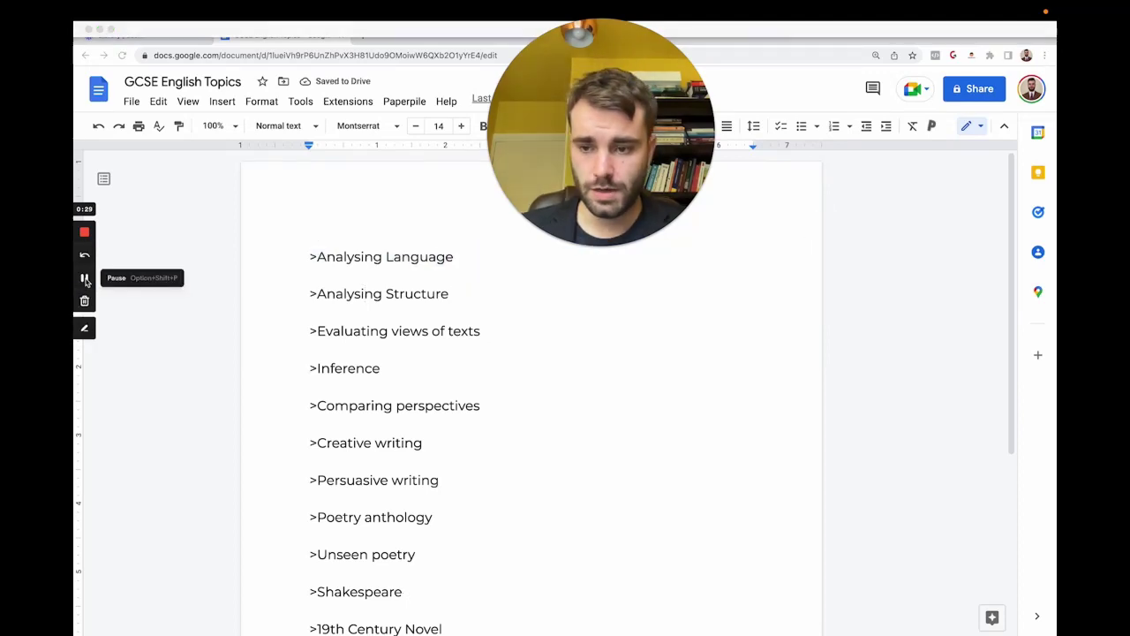
pyautogui.moveTo(554, 5)
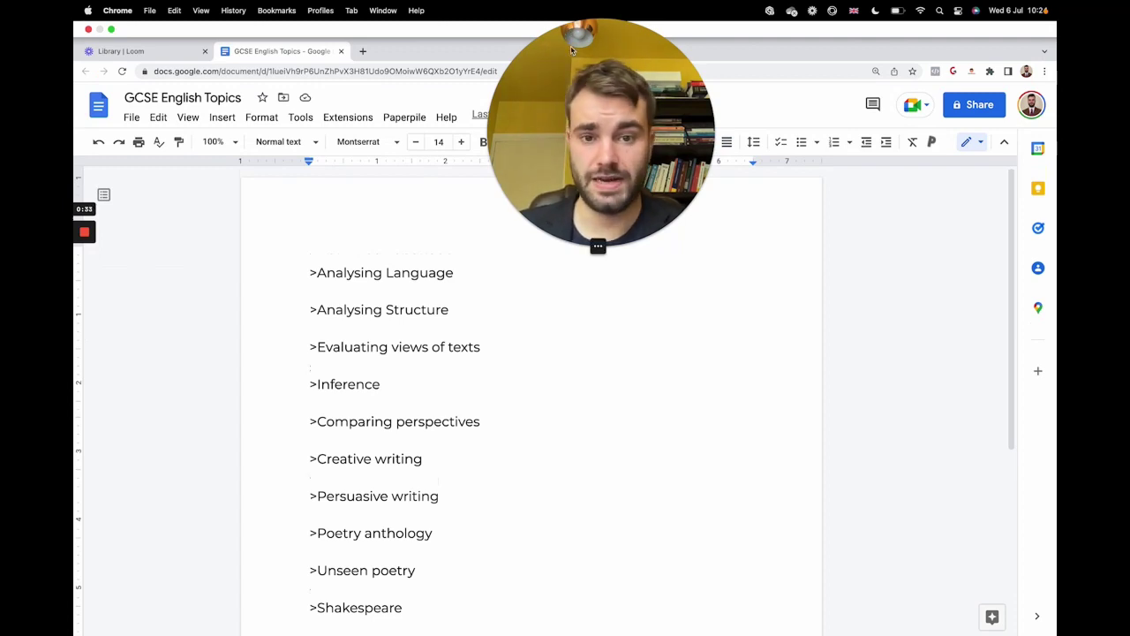
pyautogui.moveTo(575, 48); pyautogui.dragTo(566, 49)
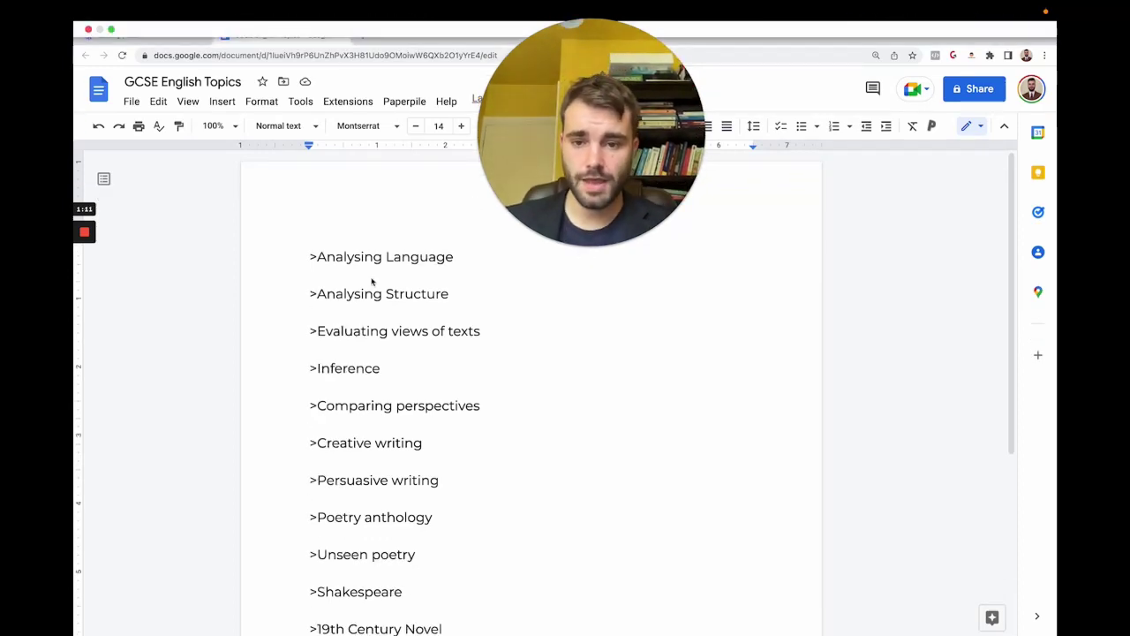
# - Under Analysing Language, write 'Why and how words create effects in the reader' in italics, then add a blank line
pyautogui.moveTo(382, 257); pyautogui.dragTo(317, 256)
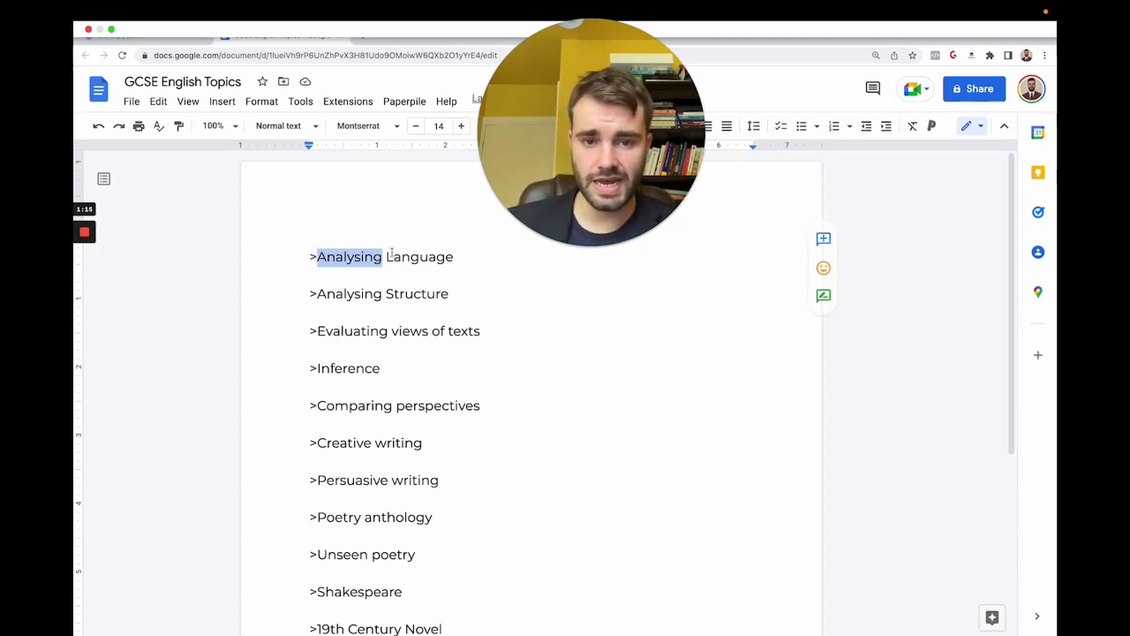
pyautogui.click(458, 256)
pyautogui.press('Return')
pyautogui.hotkey('ctrl', 'i')
pyautogui.write('Why and how')
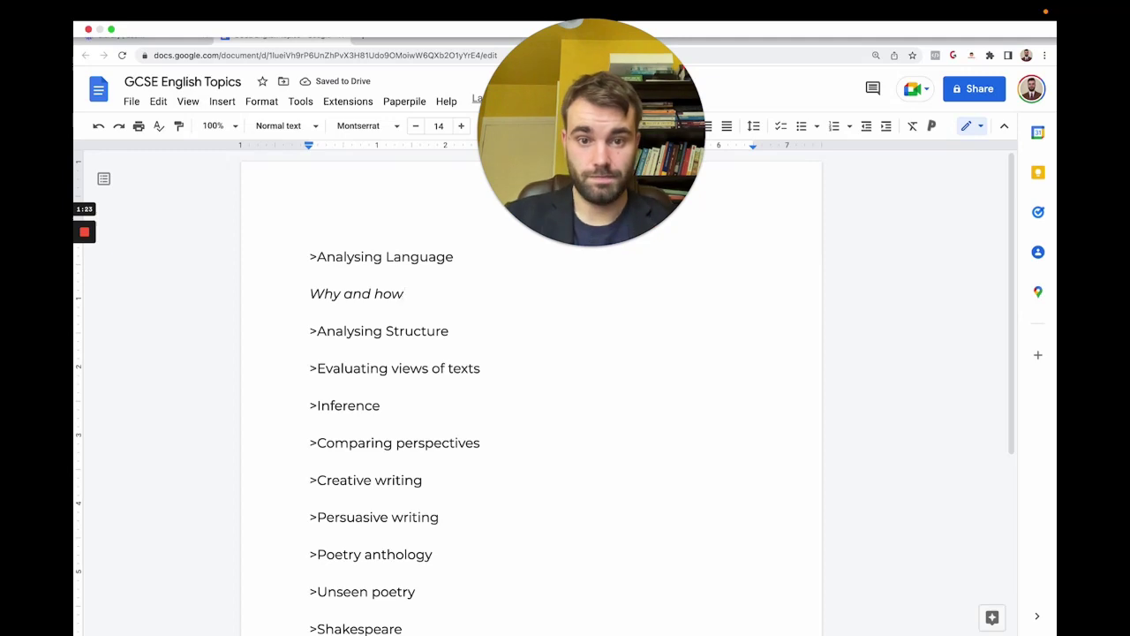
pyautogui.write('words create effect')
pyautogui.press('BackSpace')
pyautogui.write('cts in the reade')
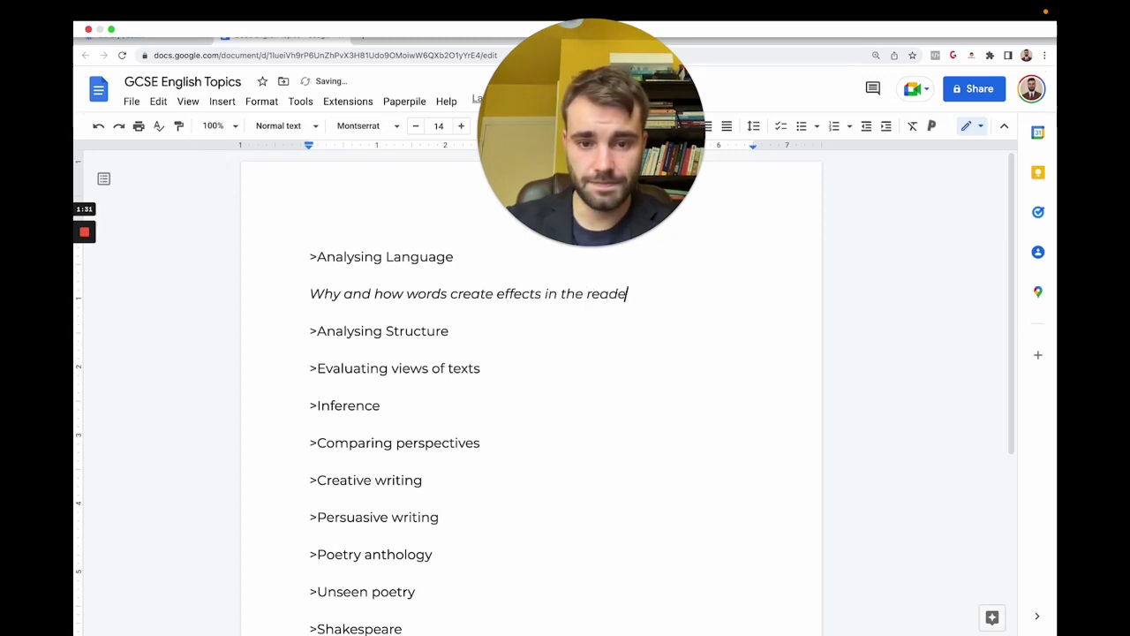
pyautogui.write('r')
pyautogui.press('Return')
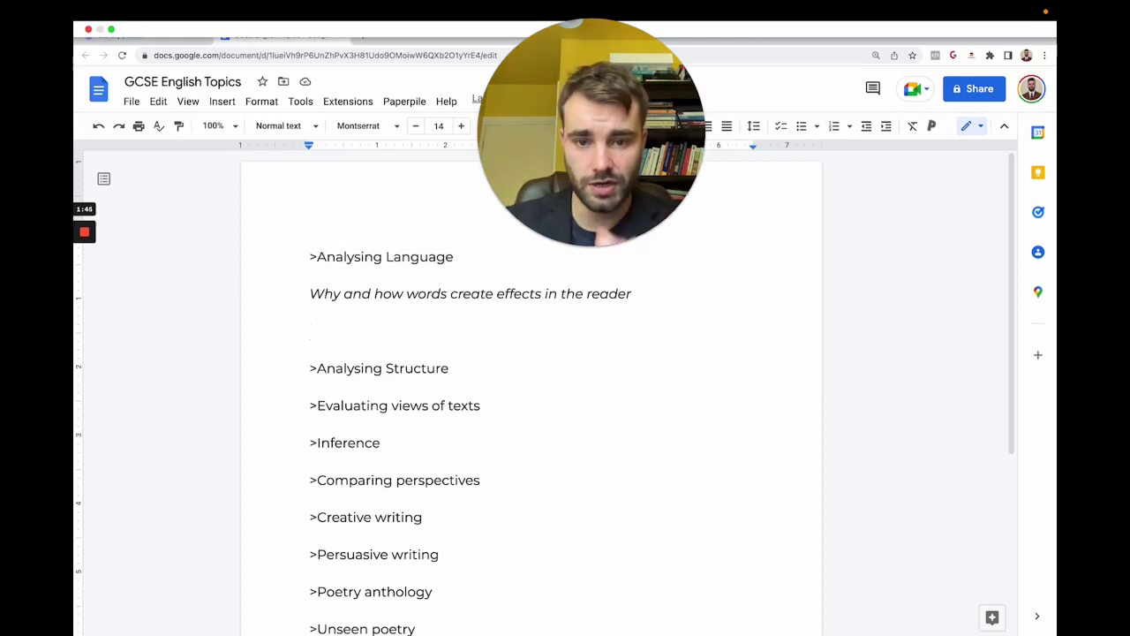
# - Start a numbered list: 'Zoom into one word from the quote you chose' and 'Make a list of other words they could have used instead'
pyautogui.write('1) Zoom')
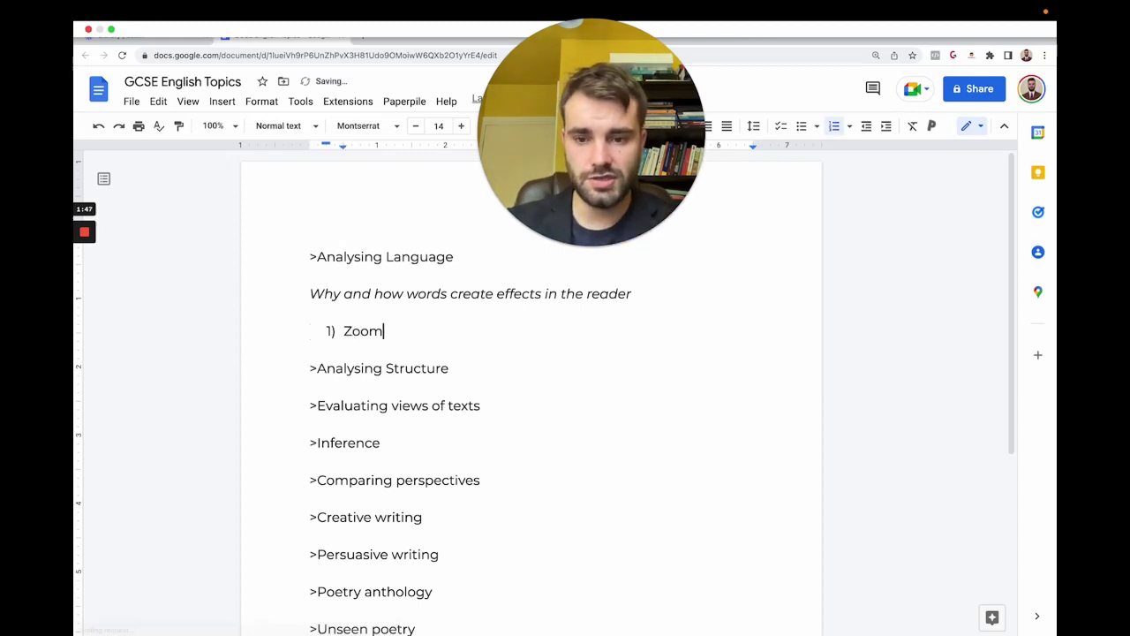
pyautogui.write(' into one word cro')
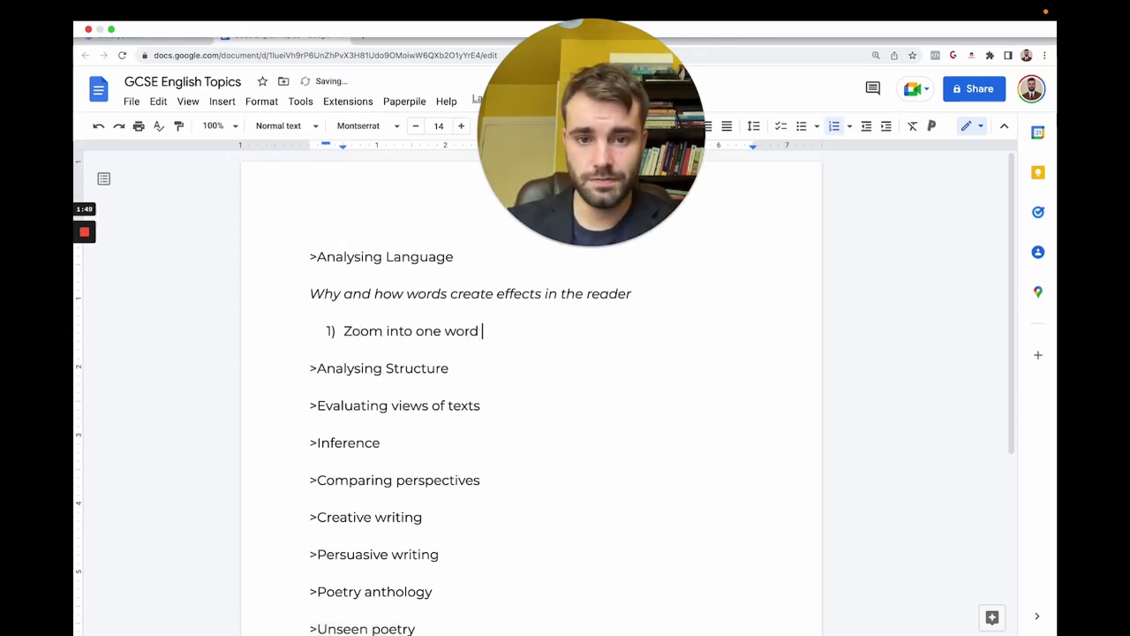
pyautogui.press('BackSpace')
pyautogui.press('BackSpace')
pyautogui.press('BackSpace')
pyautogui.write('from th')
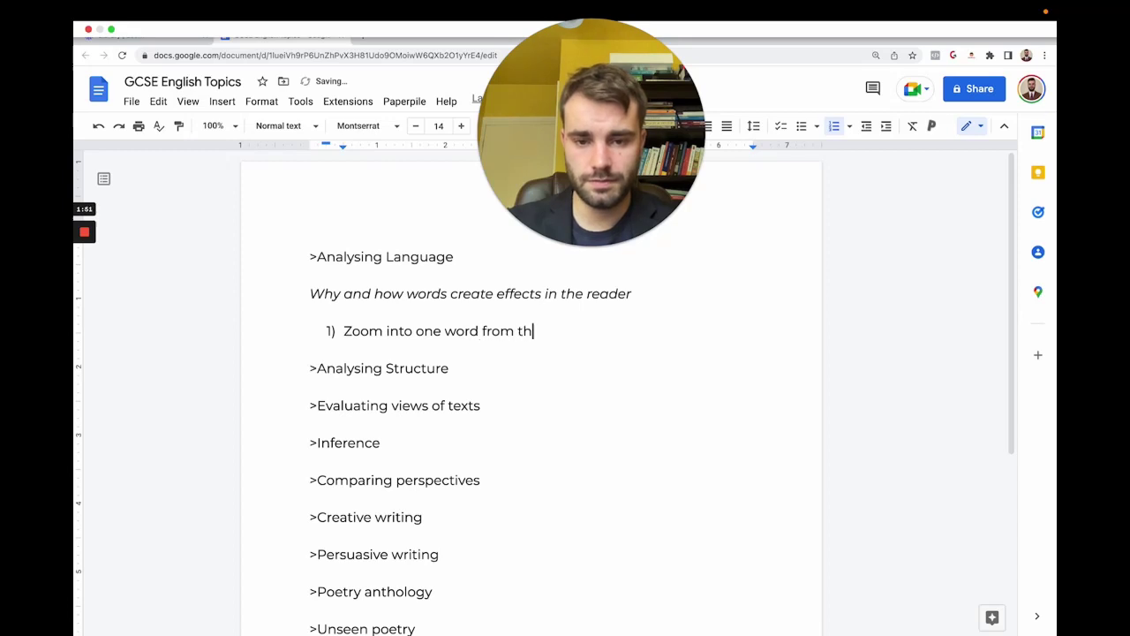
pyautogui.write('e quote you chose')
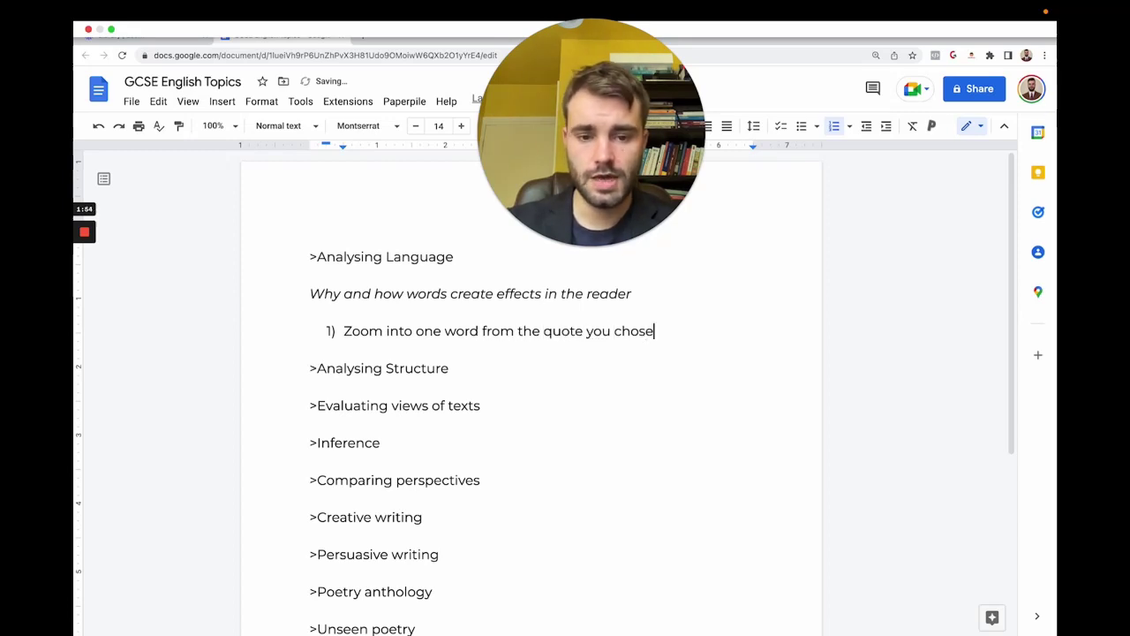
pyautogui.press('Return')
pyautogui.write('E')
pyautogui.press('BackSpace')
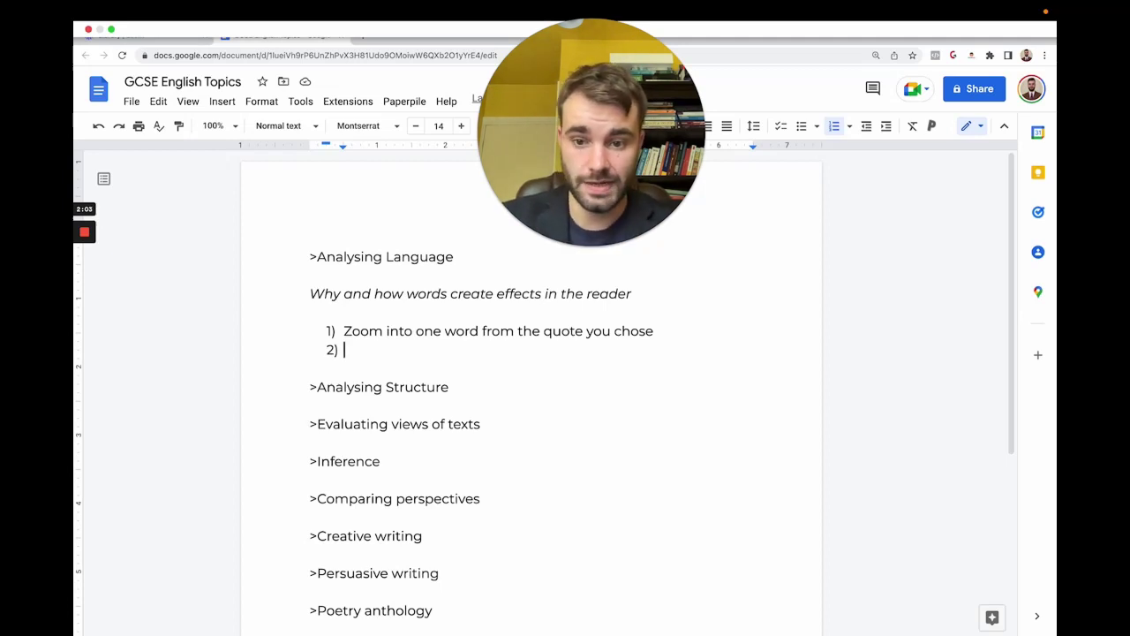
pyautogui.write('Make a alis')
pyautogui.press('BackSpace')
pyautogui.press('BackSpace')
pyautogui.press('BackSpace')
pyautogui.press('BackSpace')
pyautogui.write('list of othe')
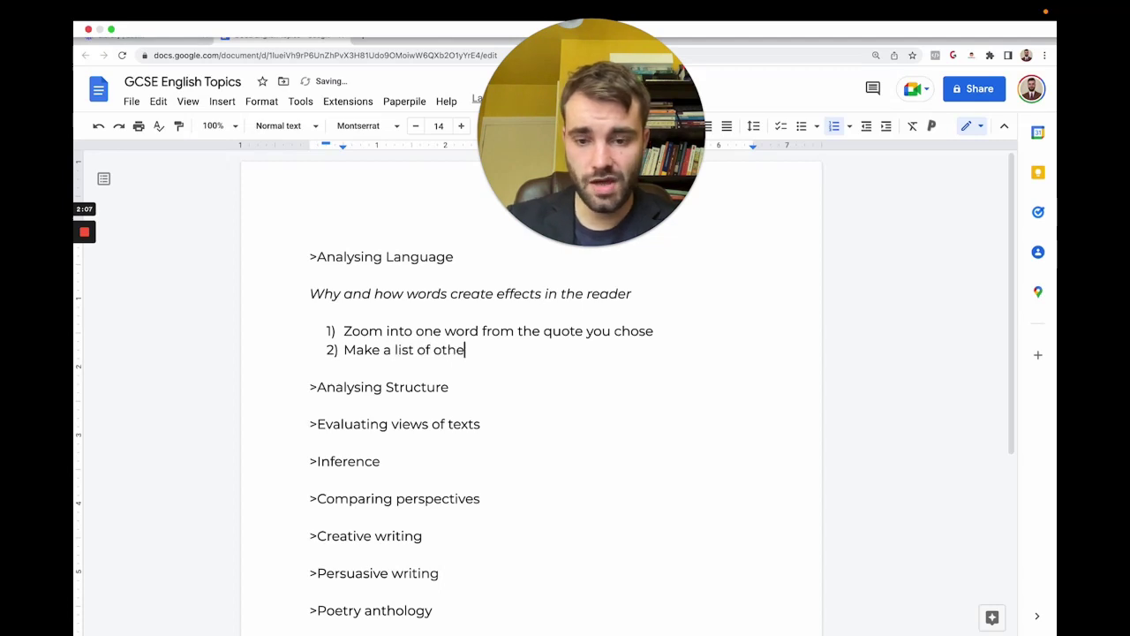
pyautogui.write('r words they could have used instead')
# - Add step 3 'Explain why the writer chose the word they did' with why in bold
pyautogui.press('Return')
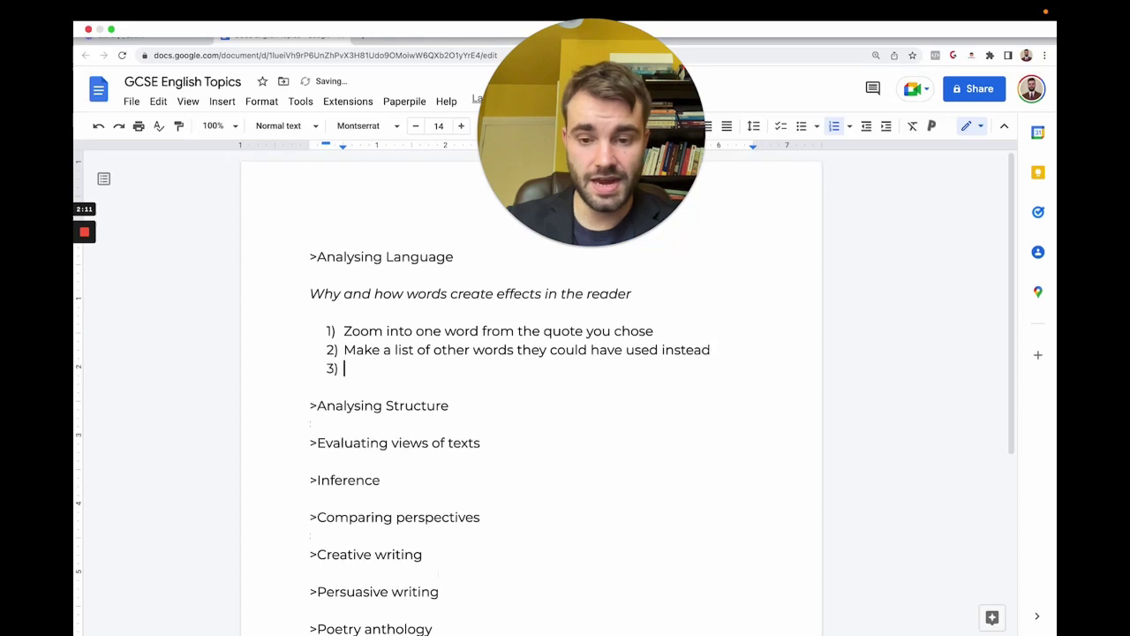
pyautogui.write('Explain')
pyautogui.hotkey('ctrl', 'b')
pyautogui.write('why')
pyautogui.hotkey('ctrl', 'b')
pyautogui.write('the writer chose the word they did')
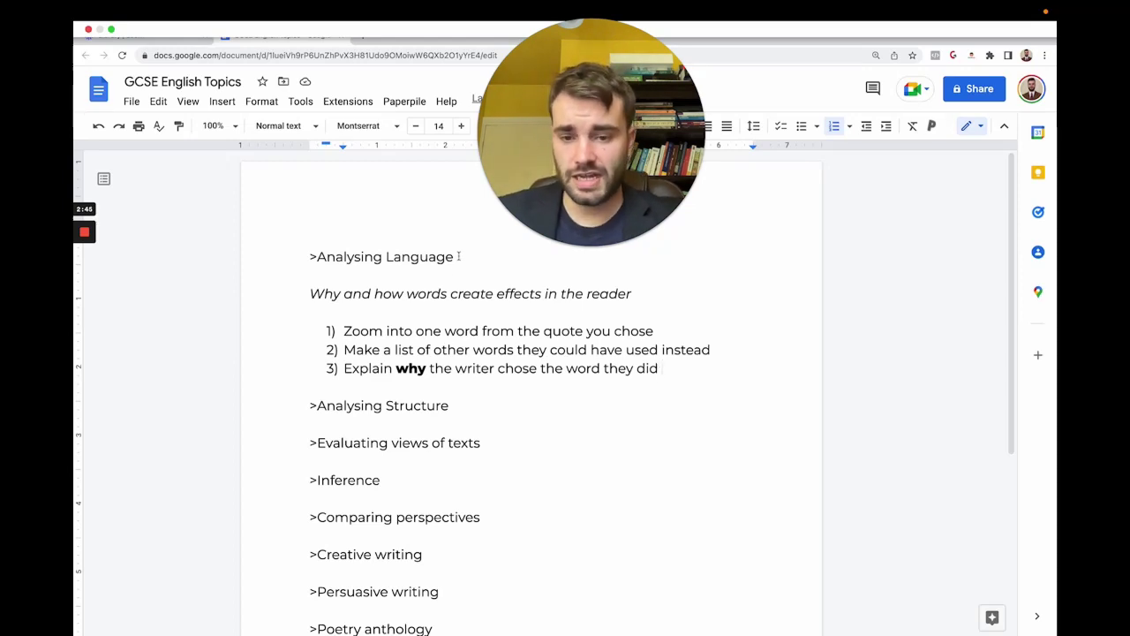
# - Under Analysing Structure, add the line 'Why and how the order of events in the text effects the reader'
pyautogui.scroll(-1, 454, 269)
pyautogui.click(494, 391)
pyautogui.press('Return')
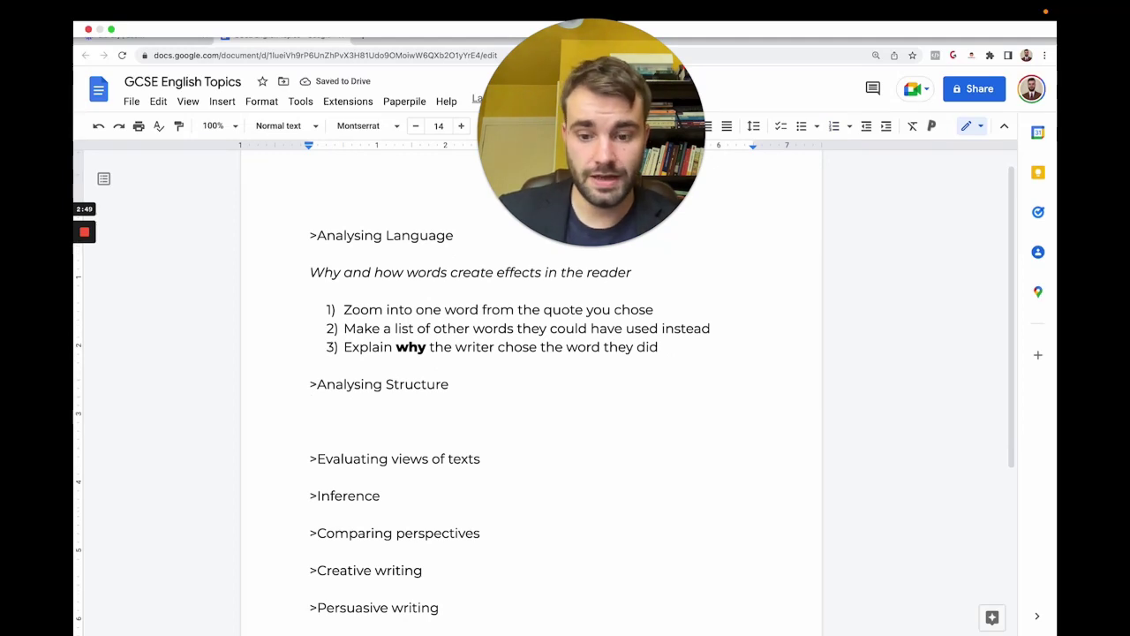
pyautogui.write('Why and how ')
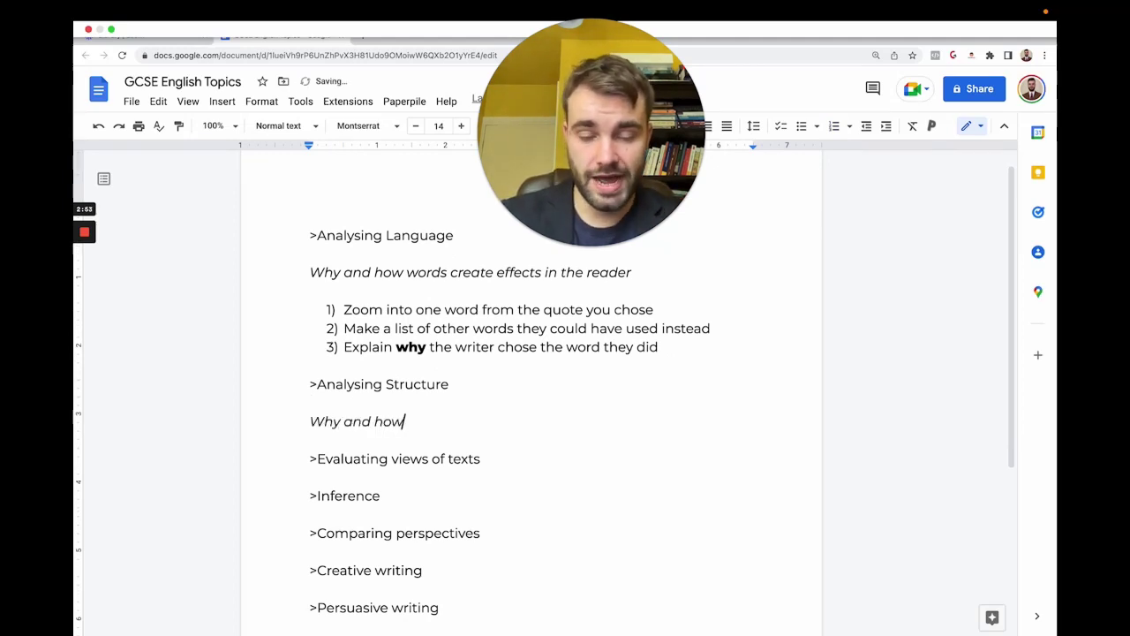
pyautogui.write('the order of events in the text effects the reader')
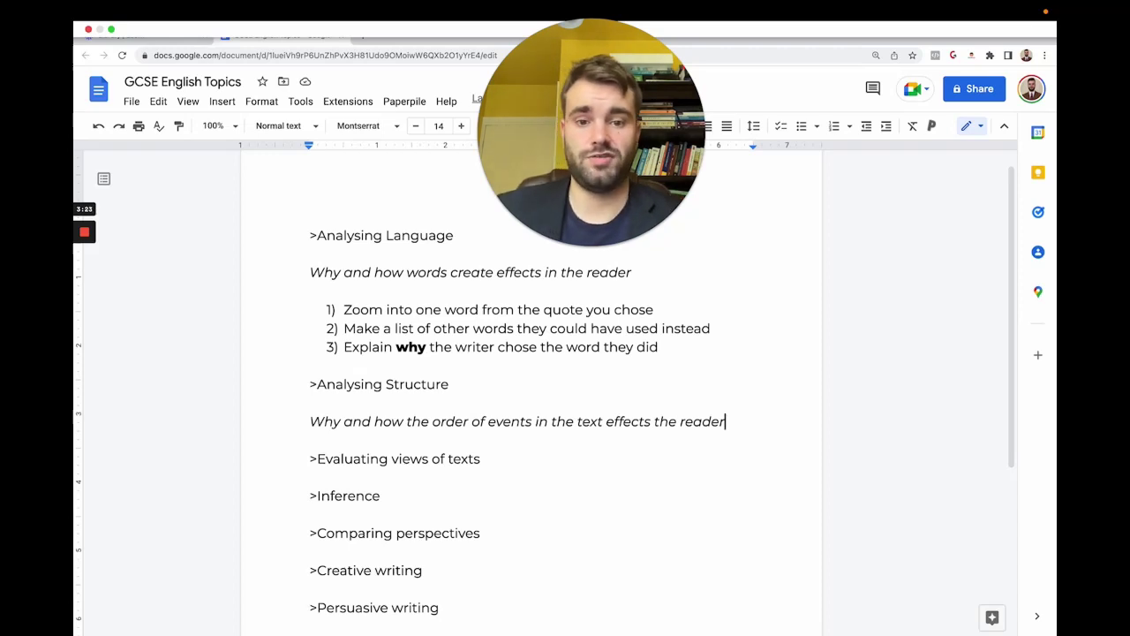
pyautogui.press('Return')
# - Add a numbered list with Beginning, Middle and End
pyautogui.write('1) Beginning')
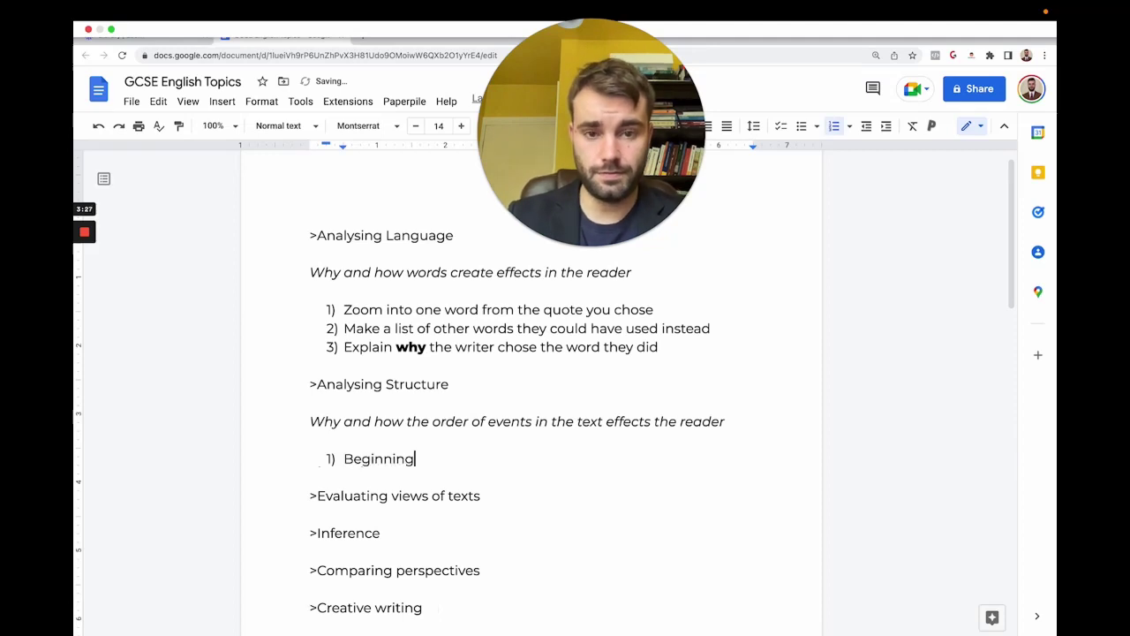
pyautogui.press('Return')
pyautogui.write('Middler')
pyautogui.press('Return')
pyautogui.press('Return')
pyautogui.press('BackSpace')
pyautogui.press('BackSpace')
pyautogui.press('Return')
pyautogui.write('End')
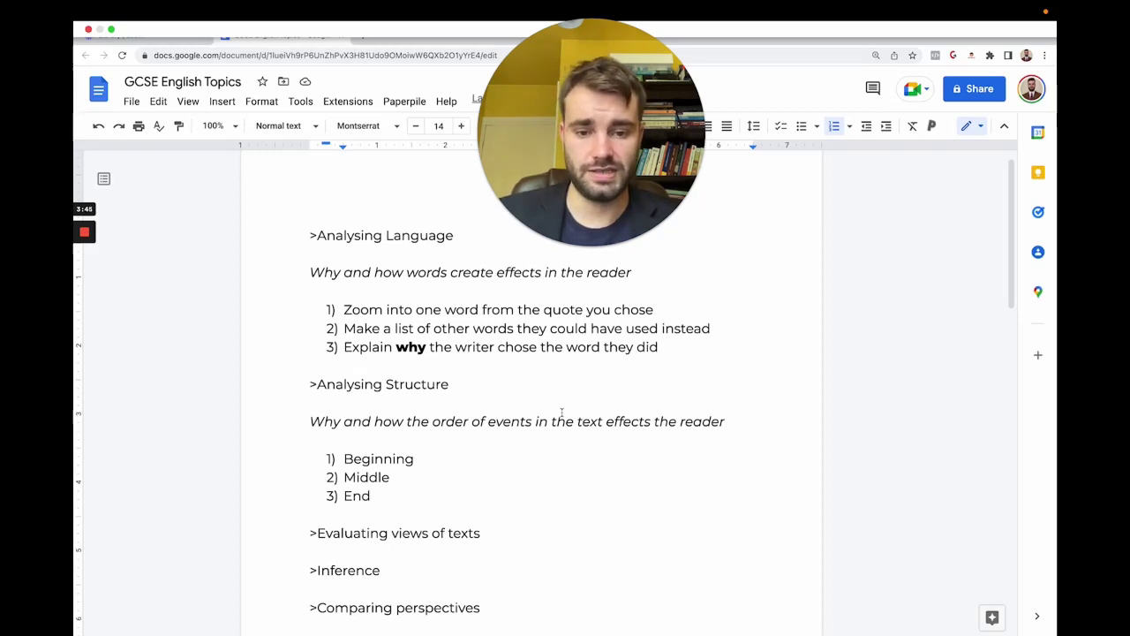
# - Colour the Evaluating views of texts, Analysing Structure and Analysing Language headings blue
pyautogui.scroll(-2, 488, 402)
pyautogui.click(495, 441)
pyautogui.hotkey('shift', 'Home')
pyautogui.click(533, 446)
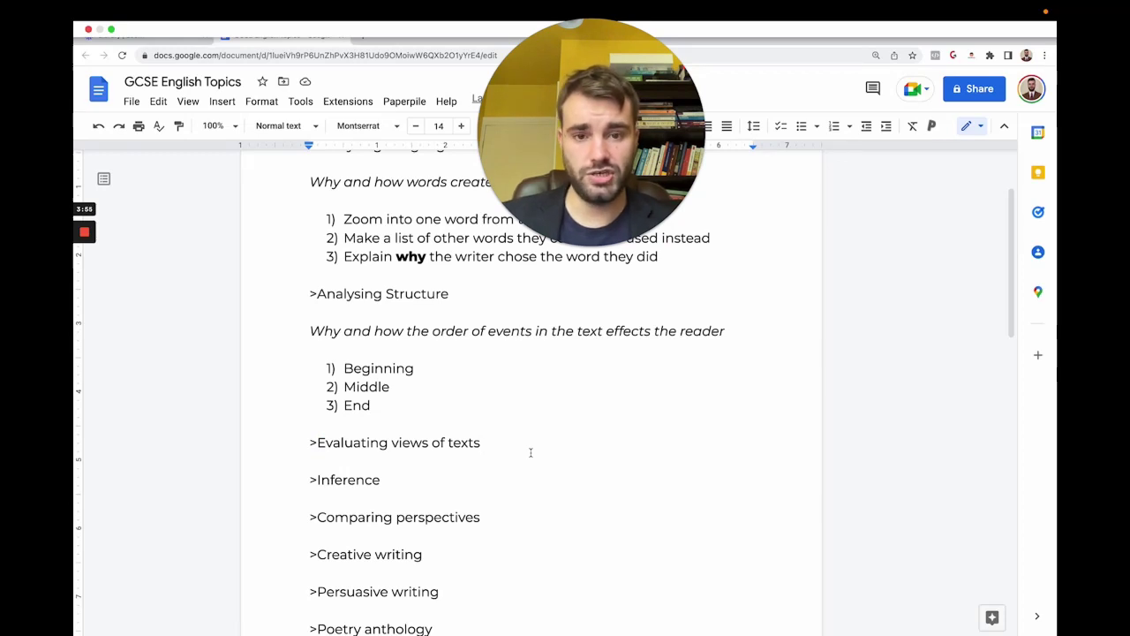
pyautogui.moveTo(530, 453); pyautogui.dragTo(271, 444)
pyautogui.scroll(2, 397, 309)
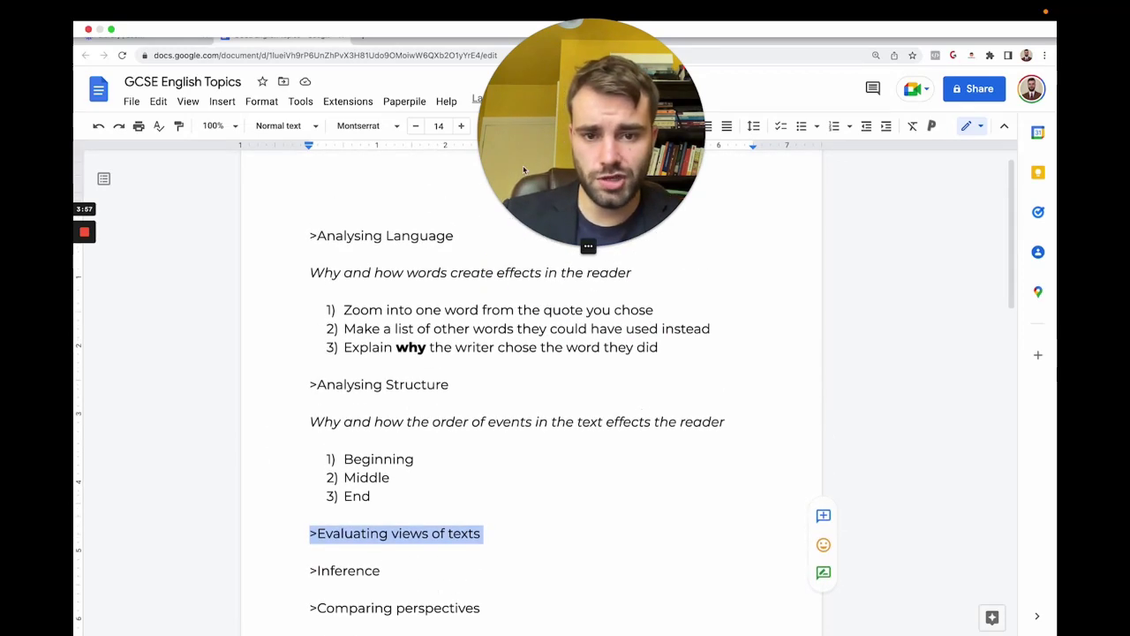
pyautogui.click(542, 127)
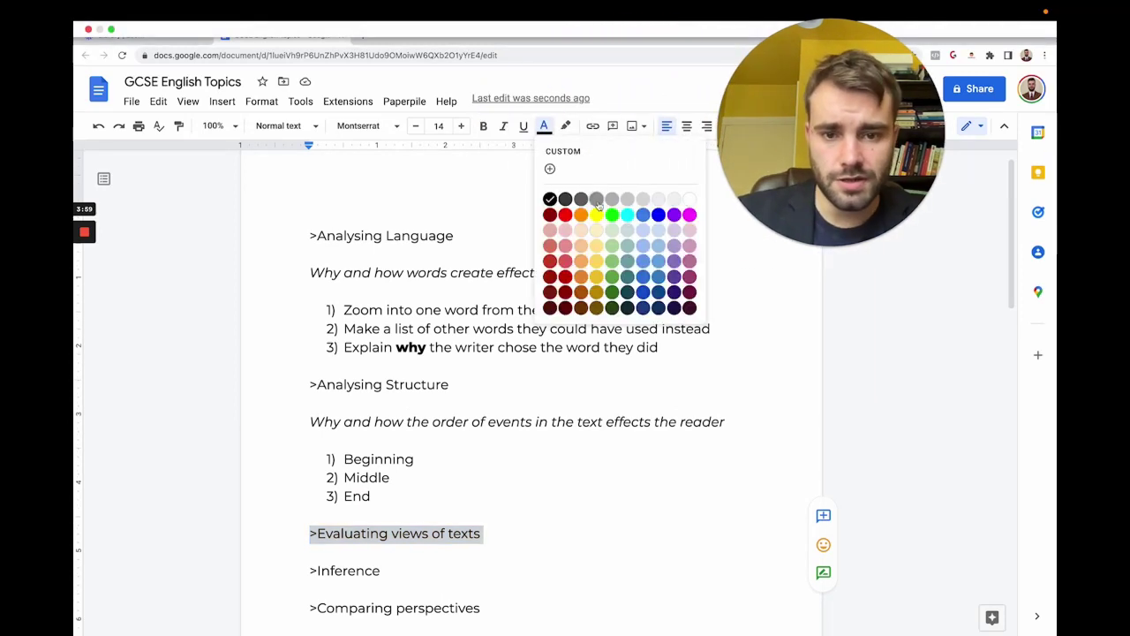
pyautogui.click(658, 221)
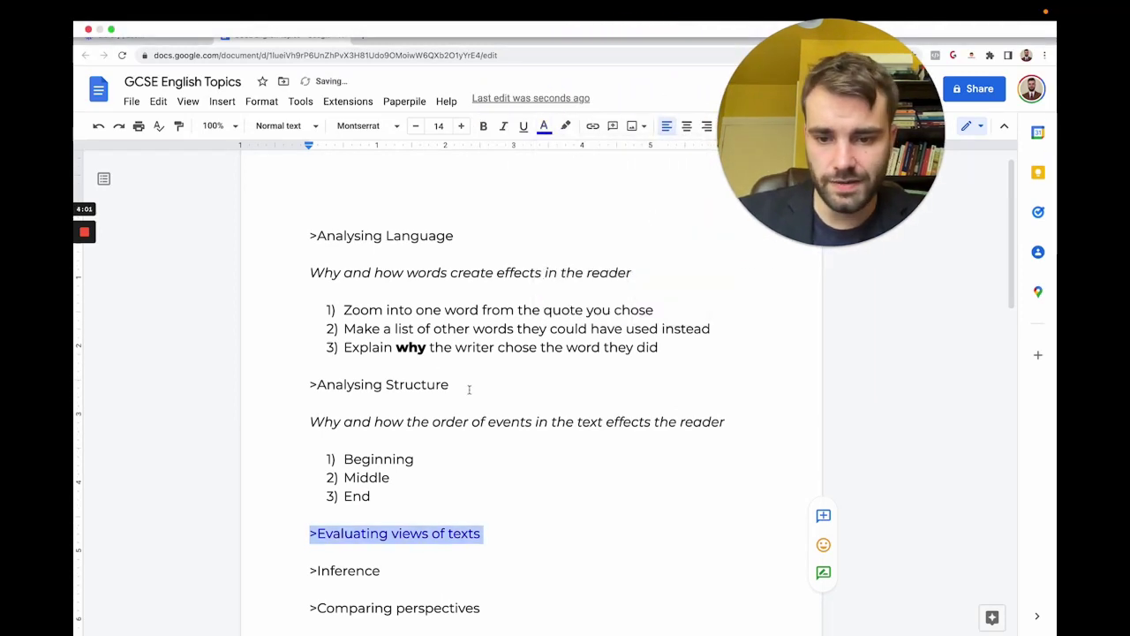
pyautogui.moveTo(468, 390); pyautogui.dragTo(247, 383)
pyautogui.click(544, 126)
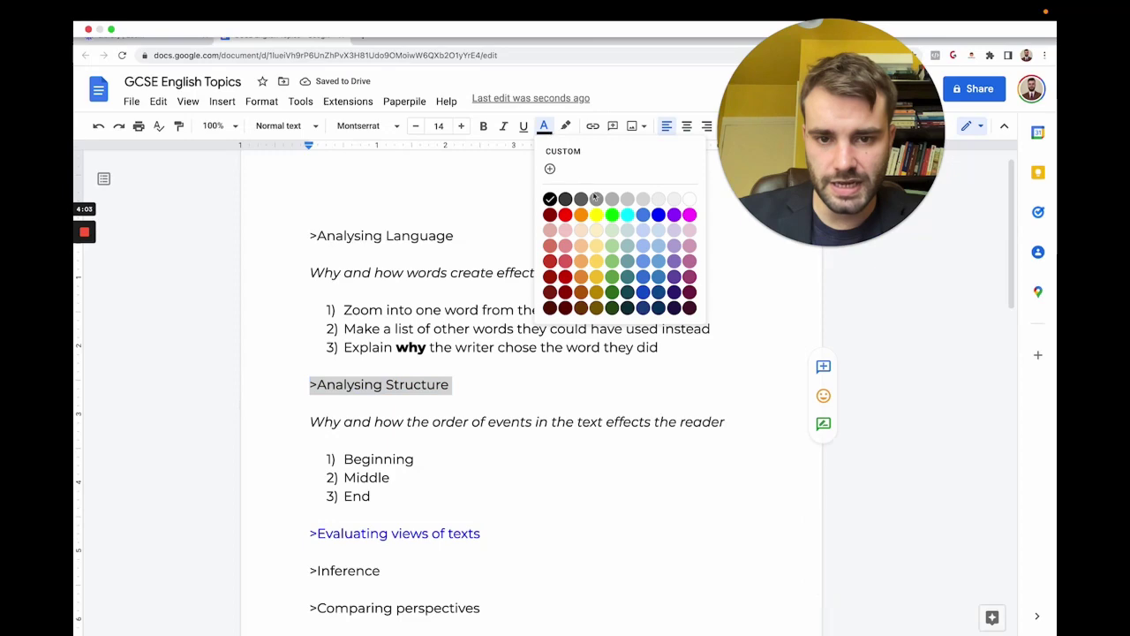
pyautogui.click(658, 220)
pyautogui.moveTo(464, 236); pyautogui.dragTo(266, 223)
pyautogui.click(544, 126)
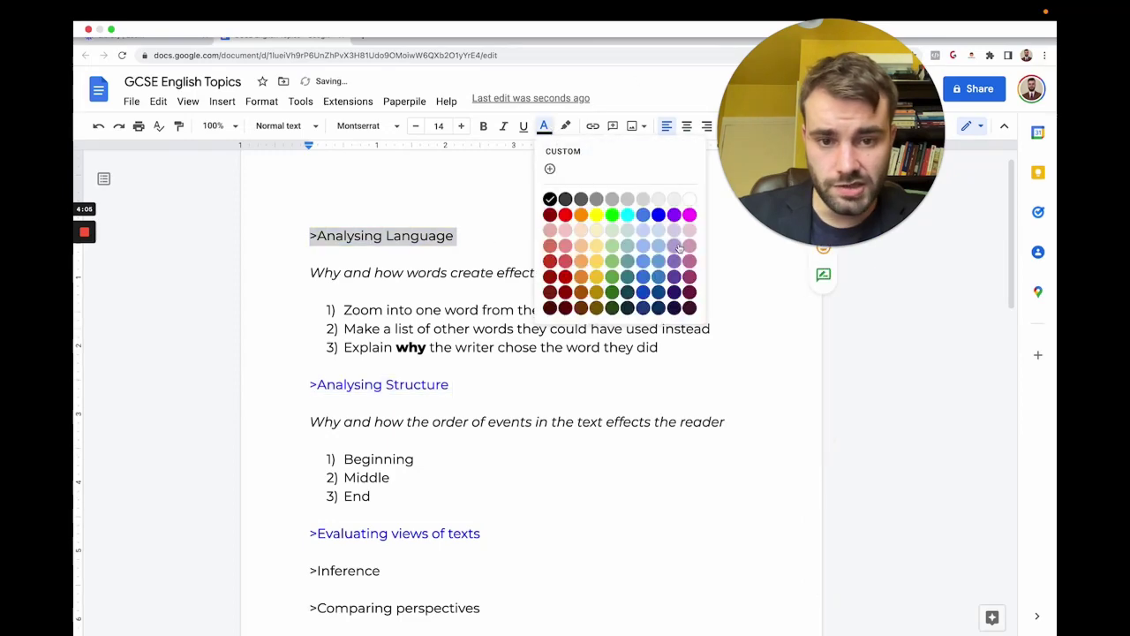
pyautogui.click(658, 221)
# - Select the Shakespeare, 19th Century Novel and Modern Text lines and make them blue
pyautogui.scroll(-5, 446, 318)
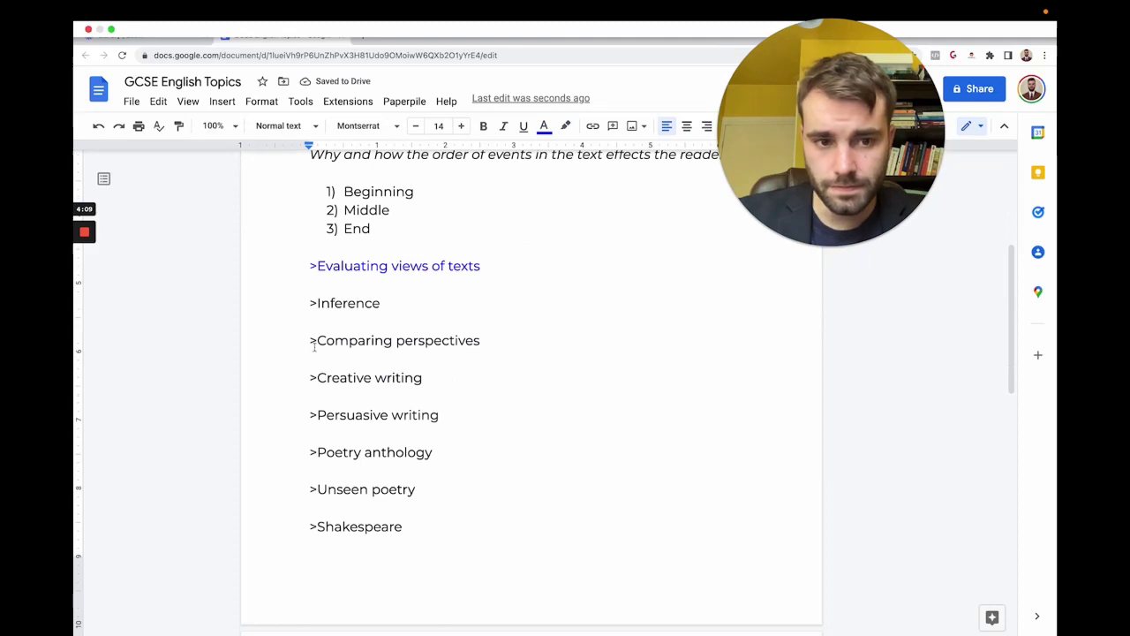
pyautogui.moveTo(312, 344); pyautogui.dragTo(570, 347)
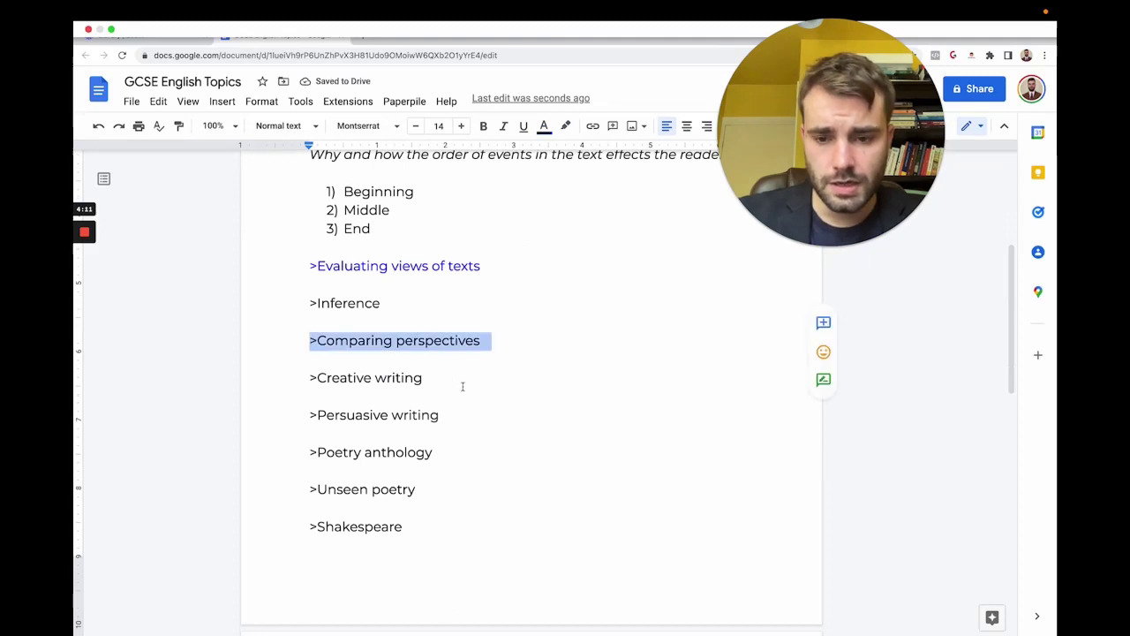
pyautogui.click(465, 383)
pyautogui.scroll(-3, 460, 401)
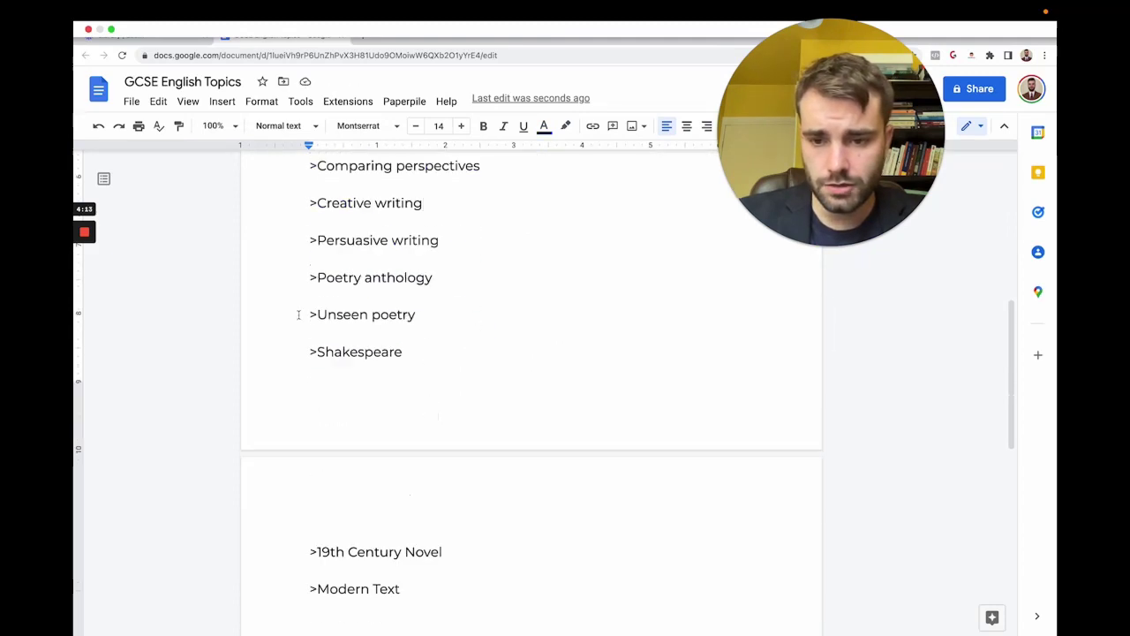
pyautogui.moveTo(305, 277); pyautogui.dragTo(459, 406)
pyautogui.click(459, 406)
pyautogui.scroll(-1, 332, 291)
pyautogui.moveTo(315, 291); pyautogui.dragTo(434, 524)
pyautogui.click(545, 126)
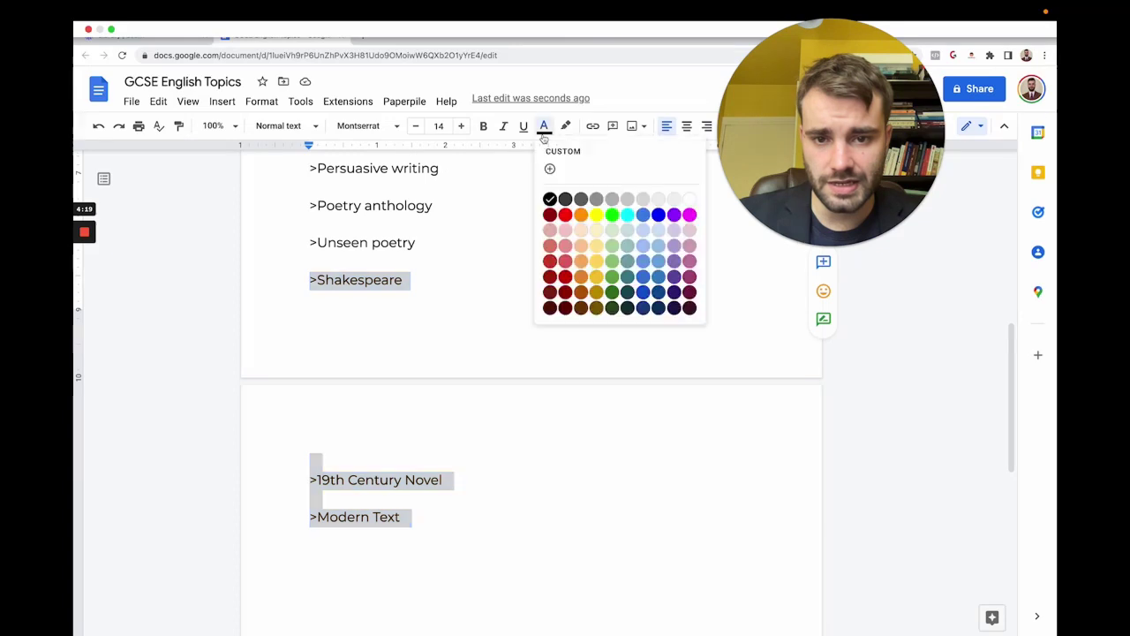
pyautogui.click(656, 214)
# - Add '(Macbeth, Romeo & Juliet)' after the Shakespeare topic
pyautogui.click(435, 287)
pyautogui.write('(Macbeth, A Christmas')
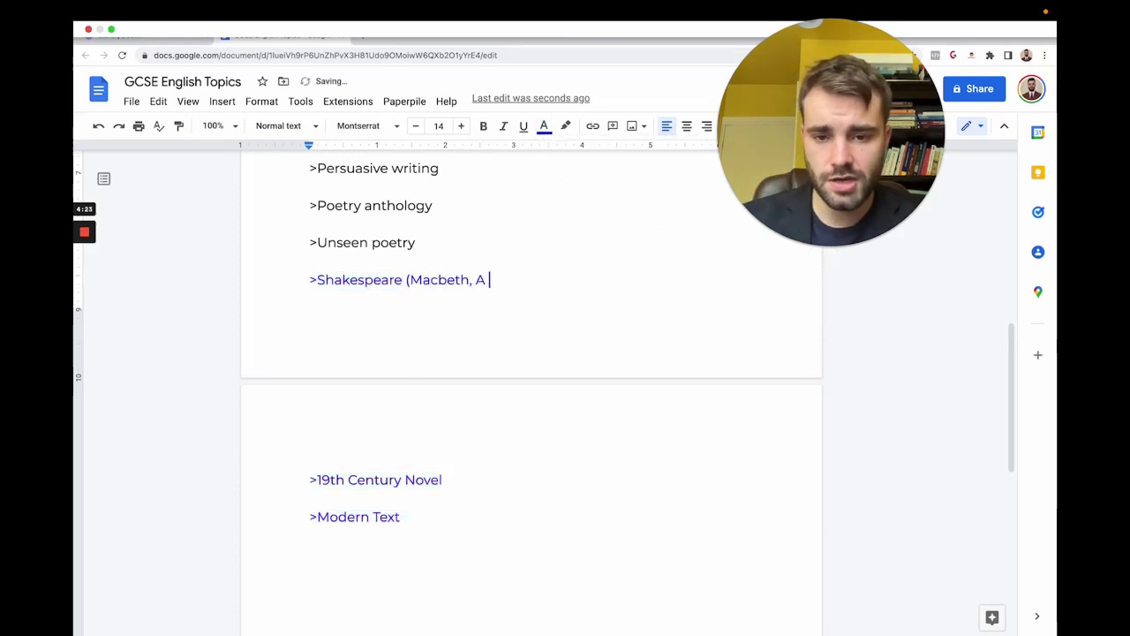
pyautogui.press('BackSpace')
pyautogui.press('BackSpace')
pyautogui.press('BackSpace')
pyautogui.press('BackSpace')
pyautogui.press('BackSpace')
pyautogui.press('BackSpace')
pyautogui.press('BackSpace')
pyautogui.press('BackSpace')
pyautogui.press('BackSpace')
pyautogui.press('BackSpace')
pyautogui.press('BackSpace')
pyautogui.press('BackSpace')
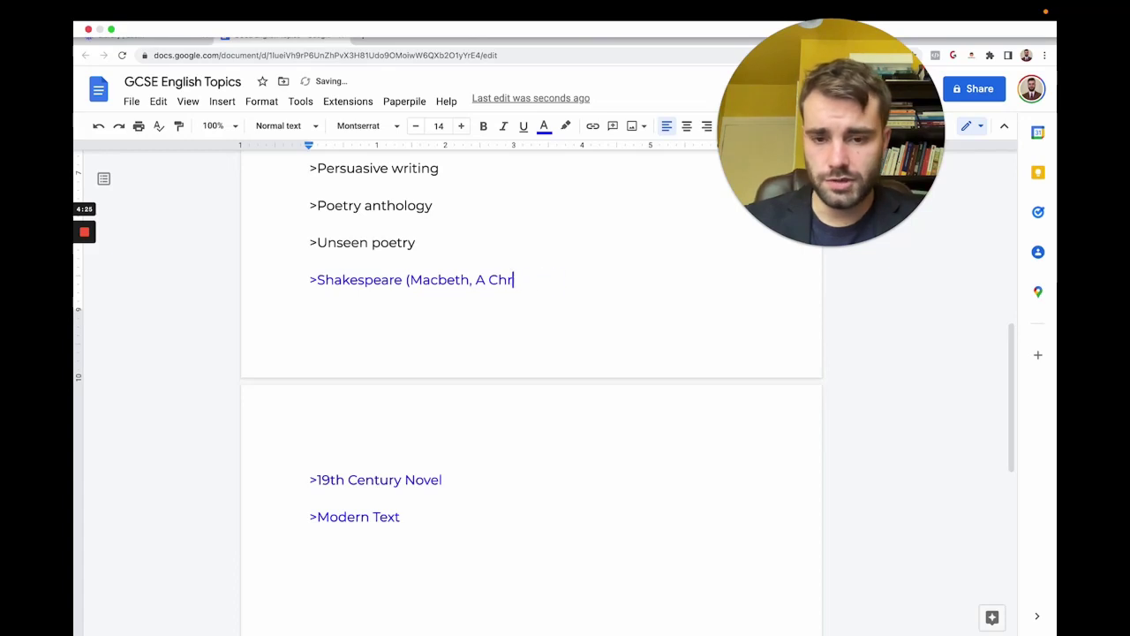
pyautogui.write('Romeo & Juliet)')
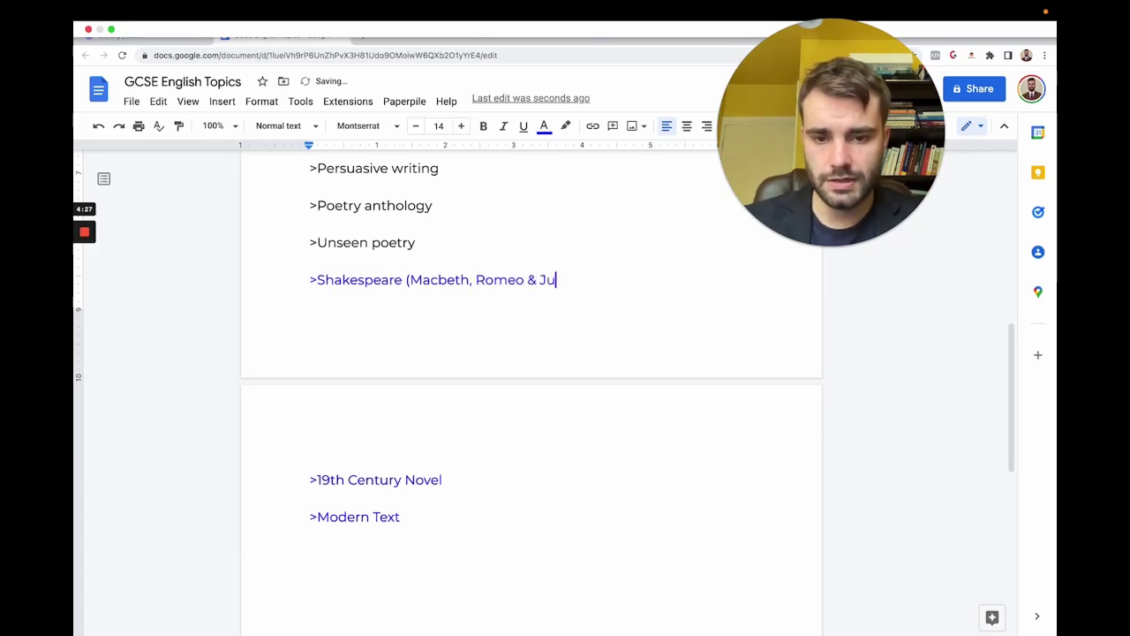
# - Add '(A Christmas Carol, Jekyll and Hyde)' to 19th Century Novel and '(An Inspector Calls, Blood Brothers, Animal Farm, Lord of the Flies)' to Modern Text
pyautogui.click(462, 479)
pyautogui.write('(A Ch')
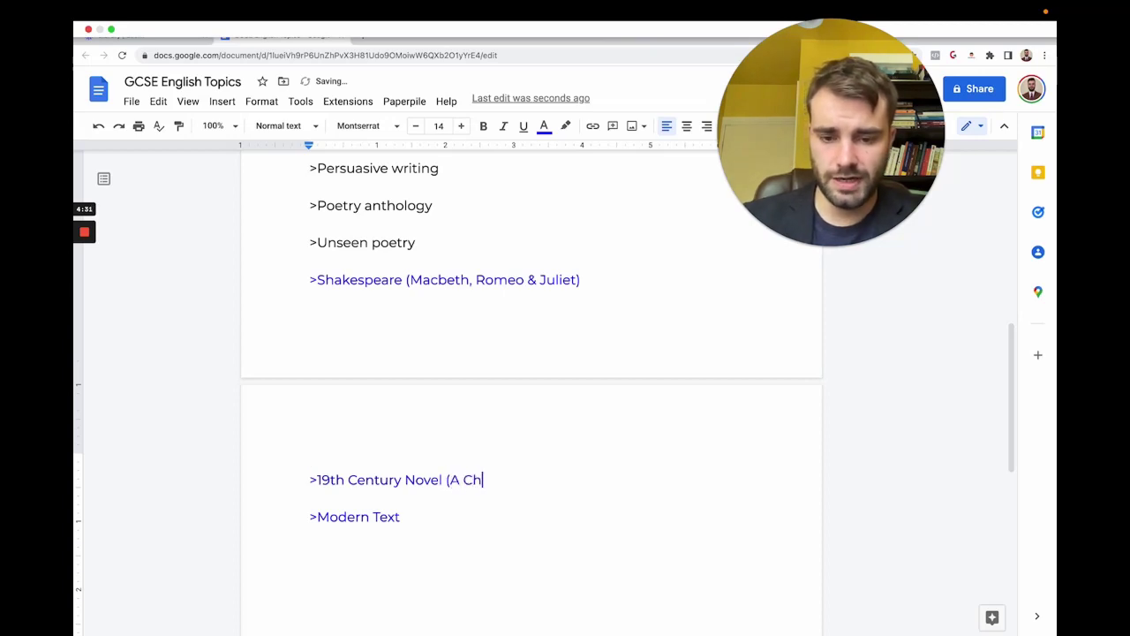
pyautogui.write('ristmas Carol, ')
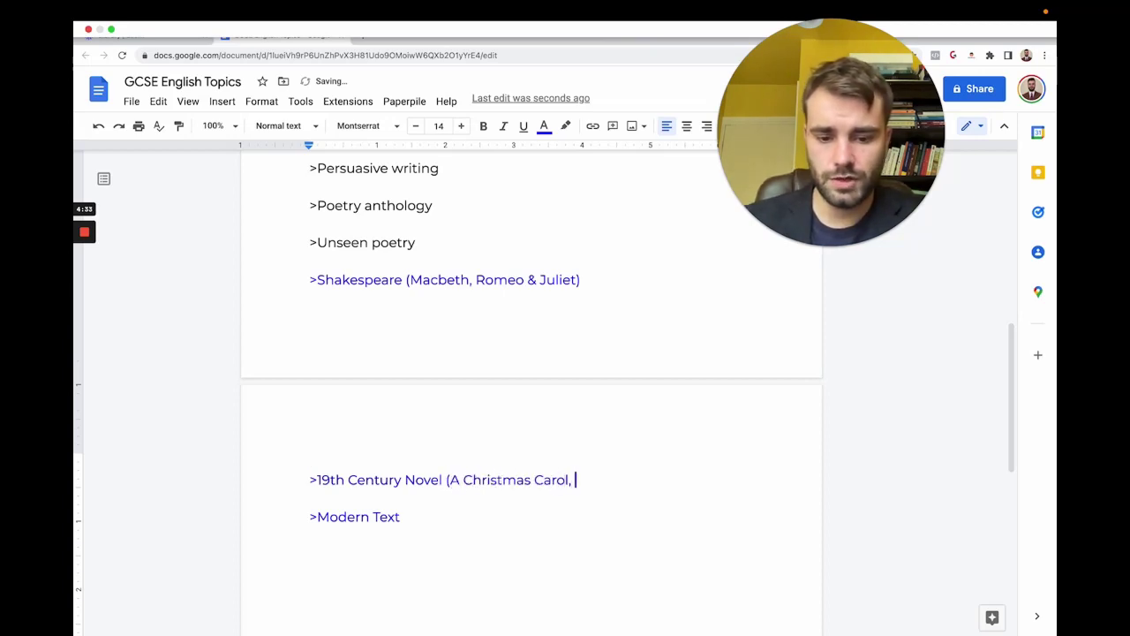
pyautogui.write('Jekyll and Hyde)')
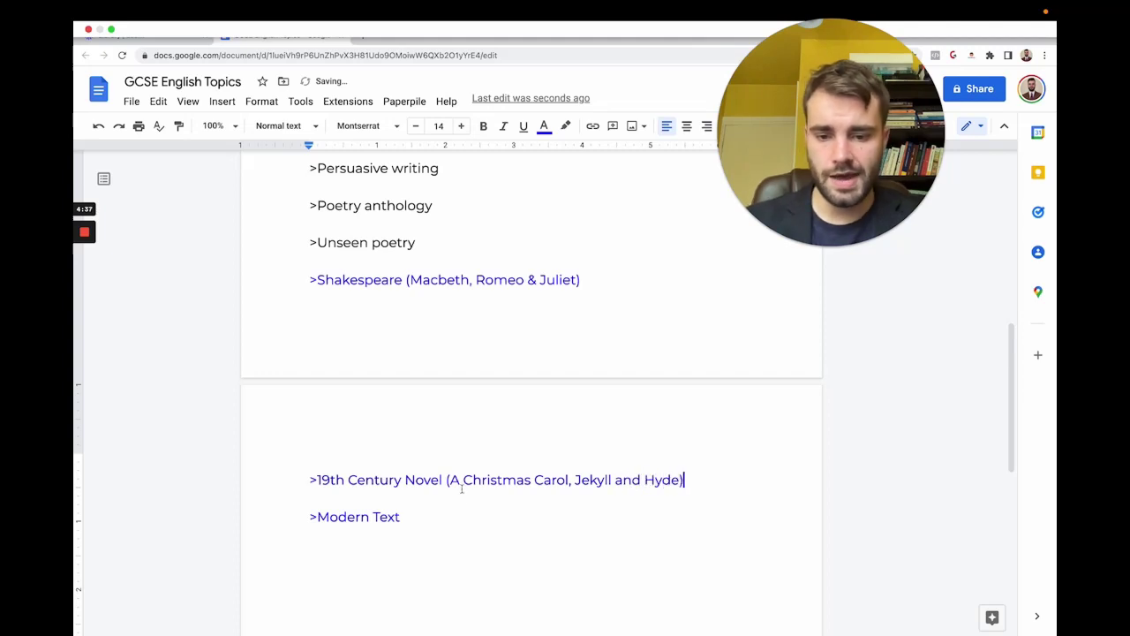
pyautogui.press('Right')
pyautogui.click(467, 514)
pyautogui.write('(An Inspector Calls')
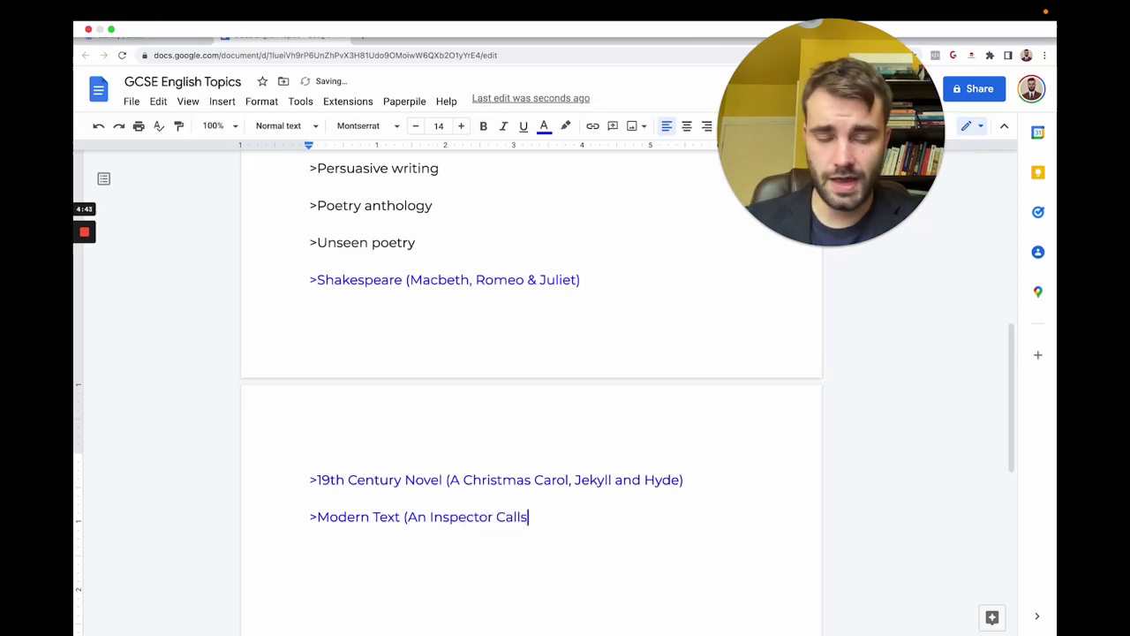
pyautogui.write(', Bllood Brothers, Animal Farm, Lord of tjhe')
pyautogui.press('BackSpace')
pyautogui.press('BackSpace')
pyautogui.press('BackSpace')
pyautogui.write('he Flies)')
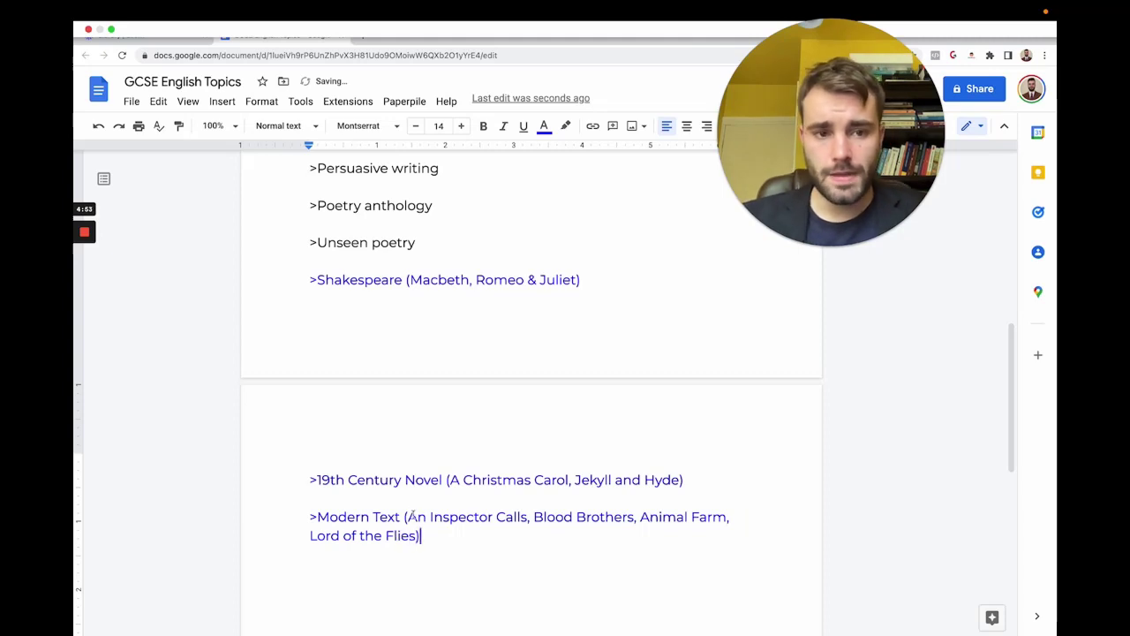
# - Under Evaluating views of texts, type PETER and then the line 'PEEL, PETAL, PEE, PEA, PEACE, PESTLE'
pyautogui.scroll(6, 394, 452)
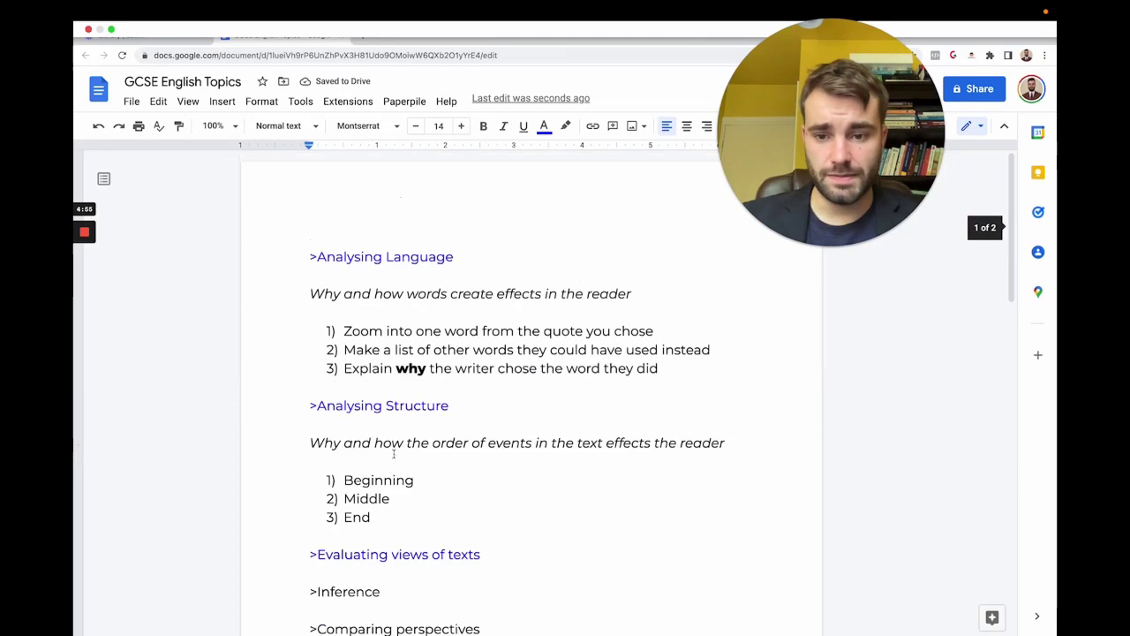
pyautogui.scroll(-1, 442, 446)
pyautogui.click(497, 456)
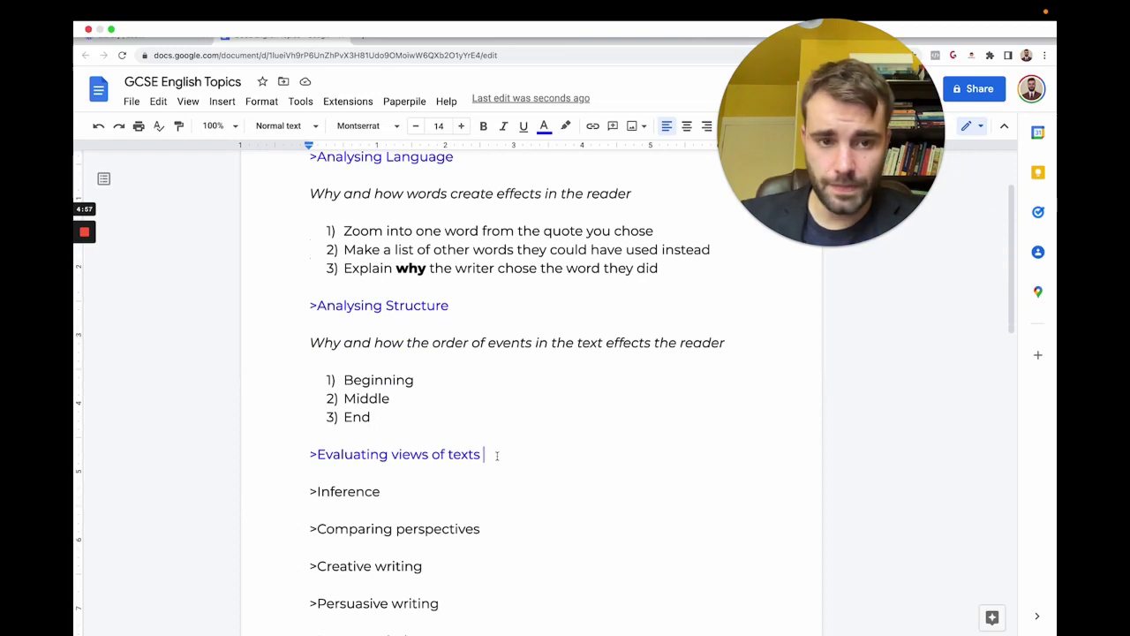
pyautogui.press('Return')
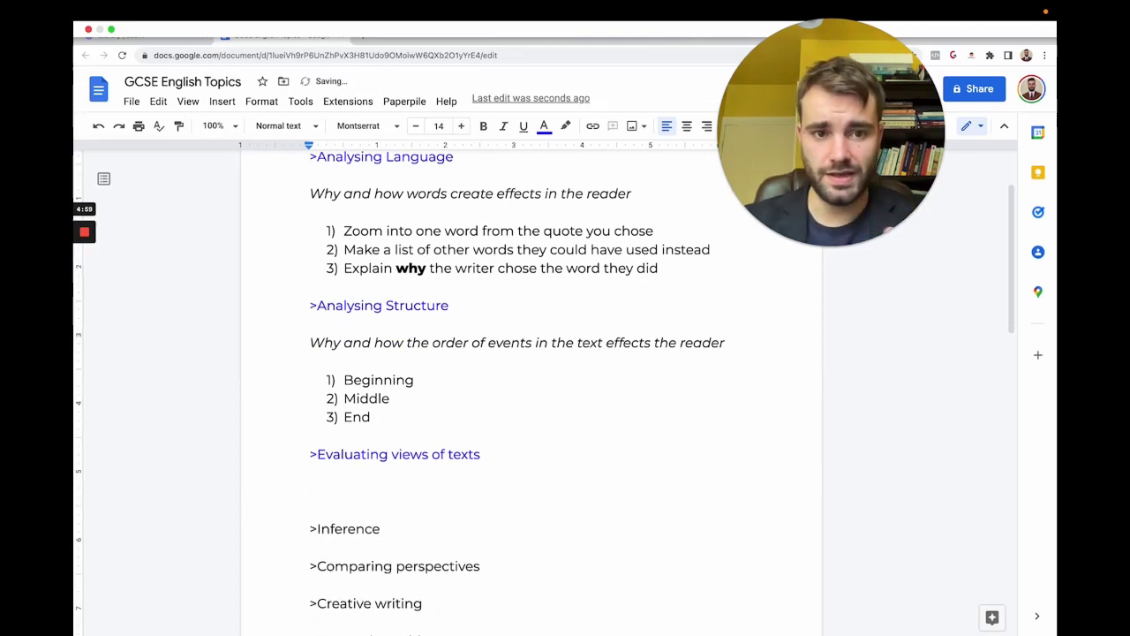
pyautogui.write('PETER')
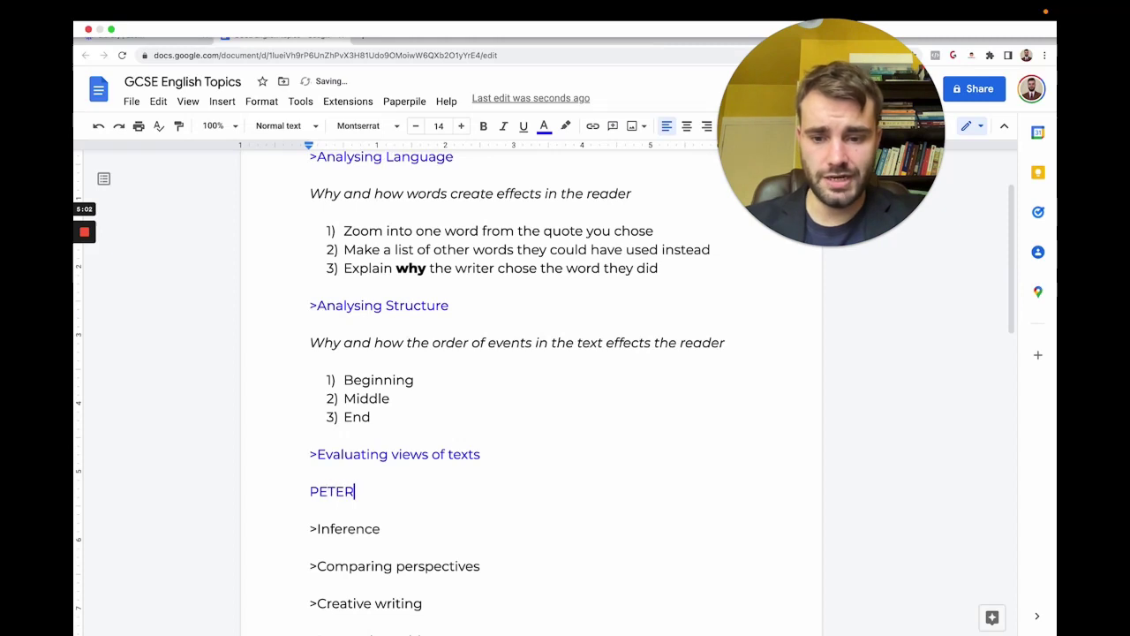
pyautogui.press('Return')
pyautogui.write('PEE')
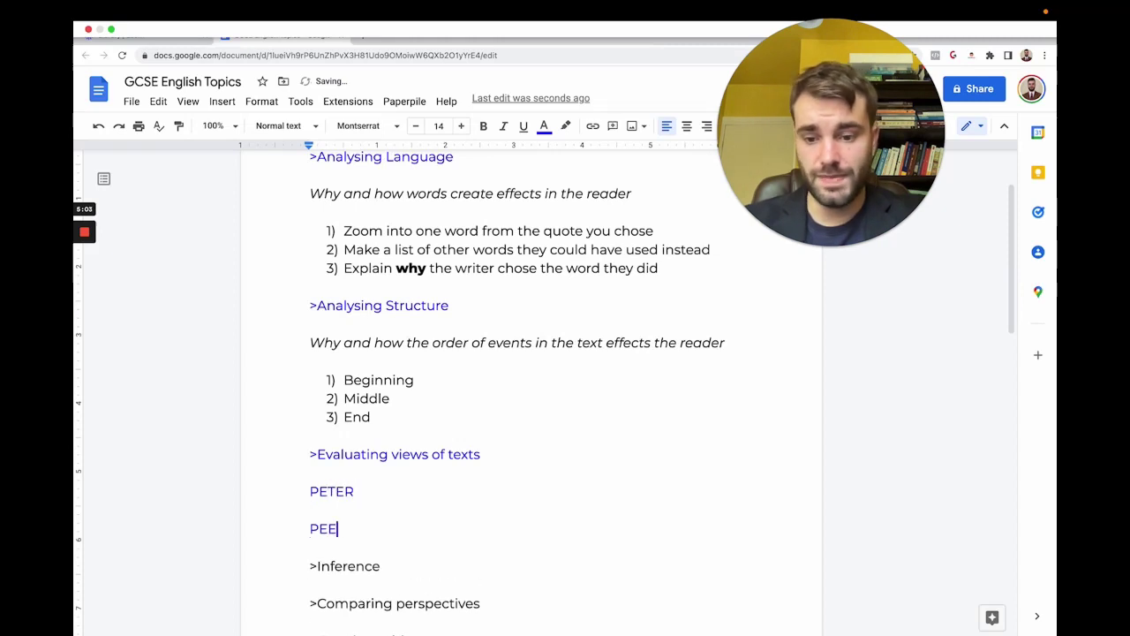
pyautogui.write('L, PETAL, PEE, PEA, PE')
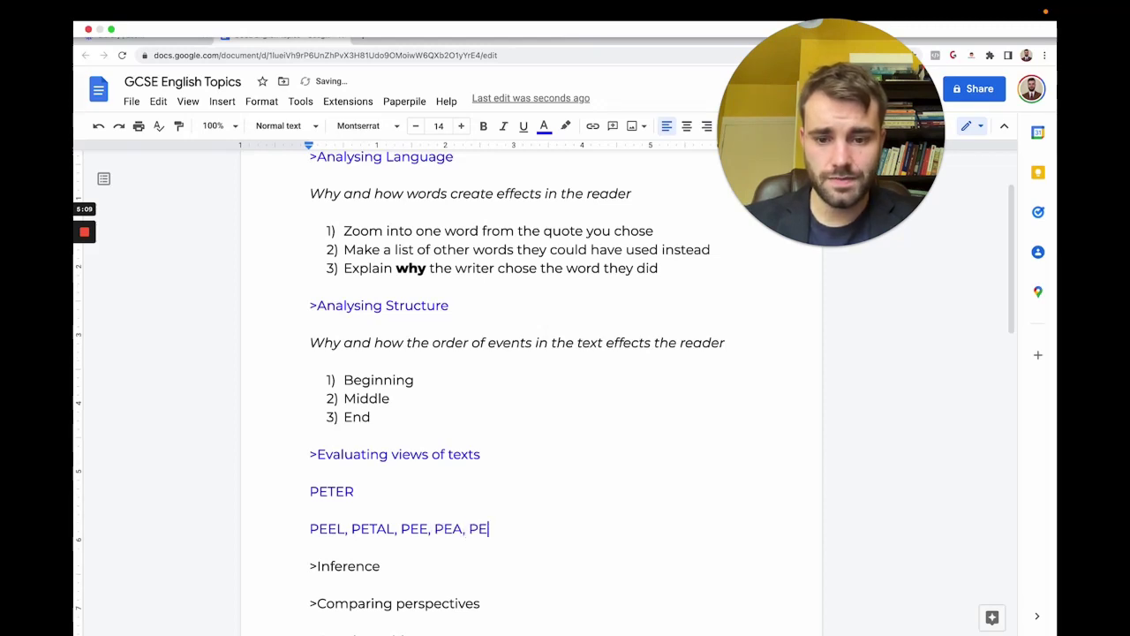
pyautogui.write('ACE')
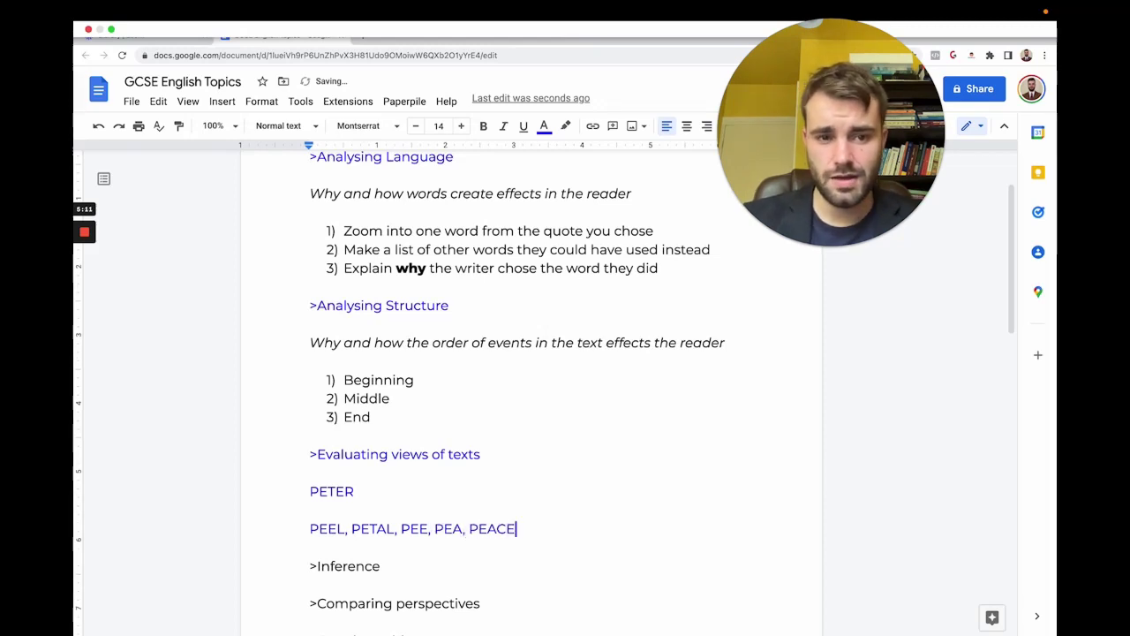
pyautogui.write(', PESTLE')
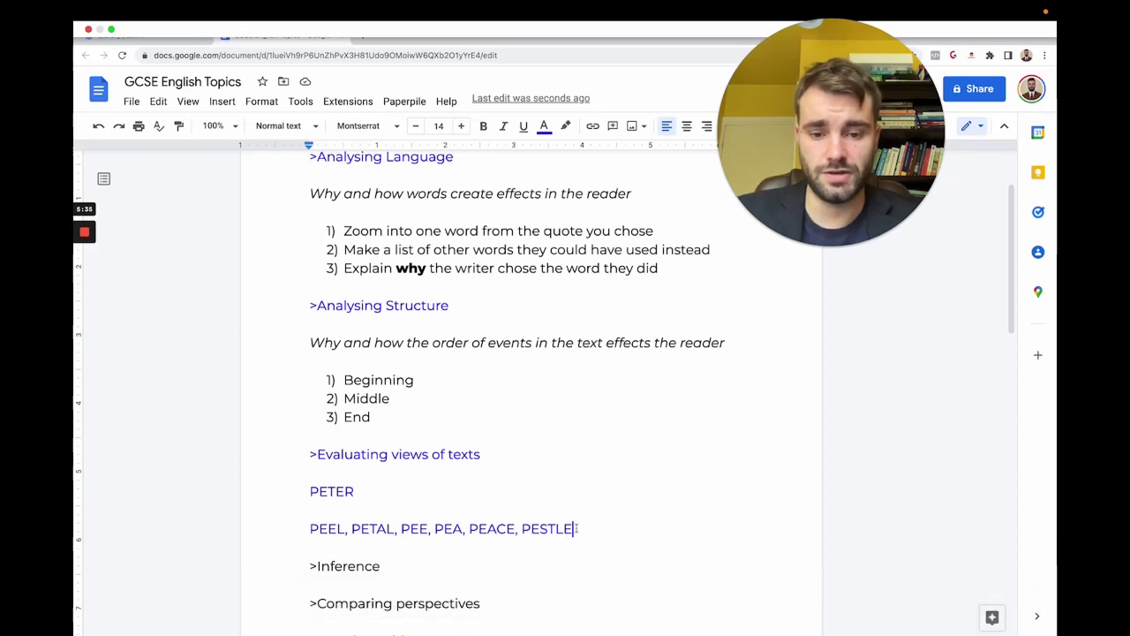
# - Select the whole line of alternative acronyms
pyautogui.doubleClick(556, 528)
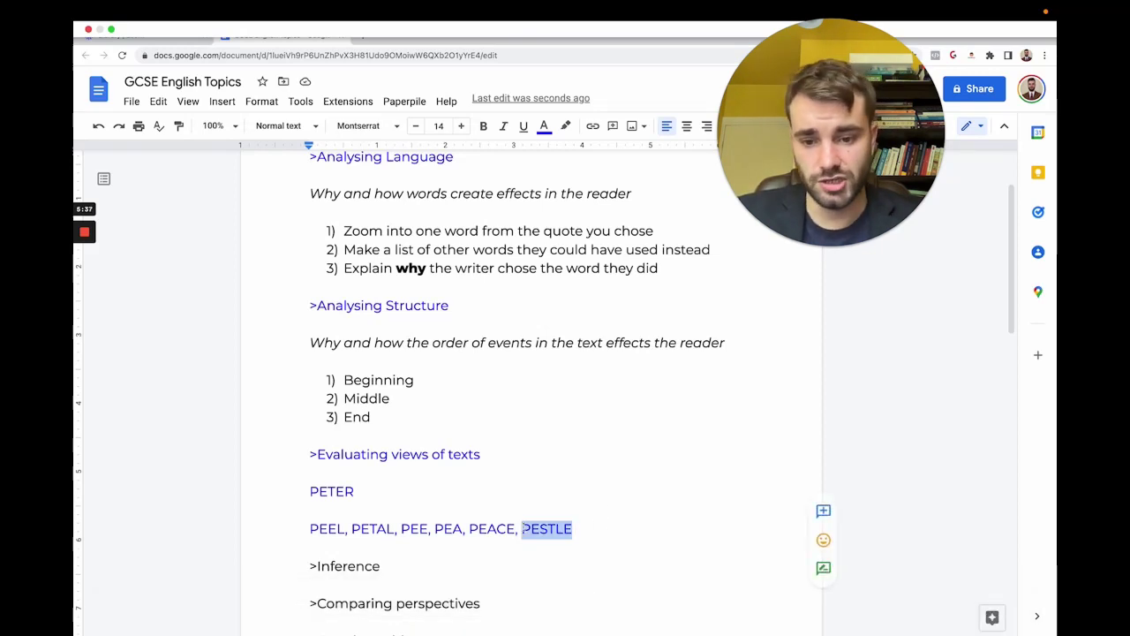
pyautogui.moveTo(400, 528); pyautogui.dragTo(426, 528)
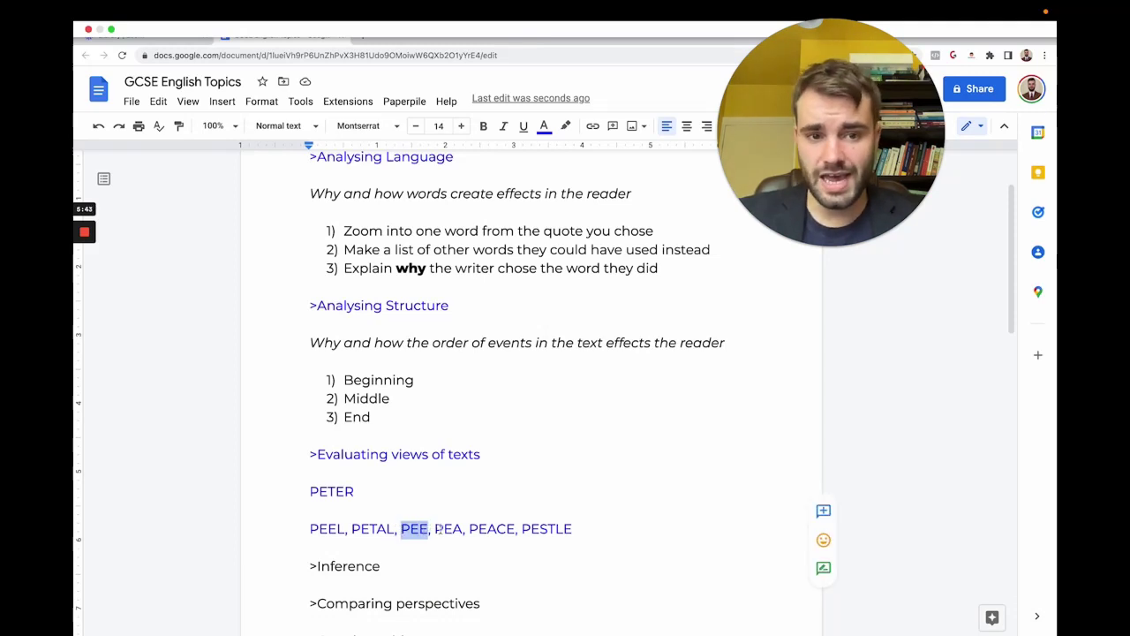
pyautogui.click(308, 540)
pyautogui.tripleClick(261, 524)
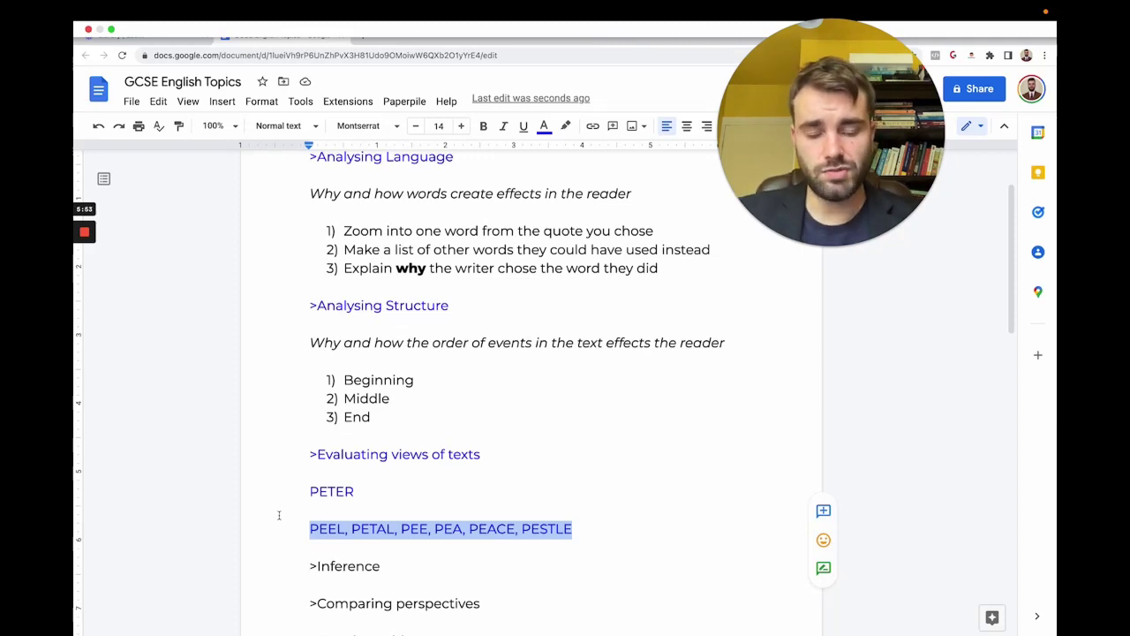
# - Replace the alternatives line with Point, Evidence, Technique, Explanation and Reader on separate lines
pyautogui.press('BackSpace')
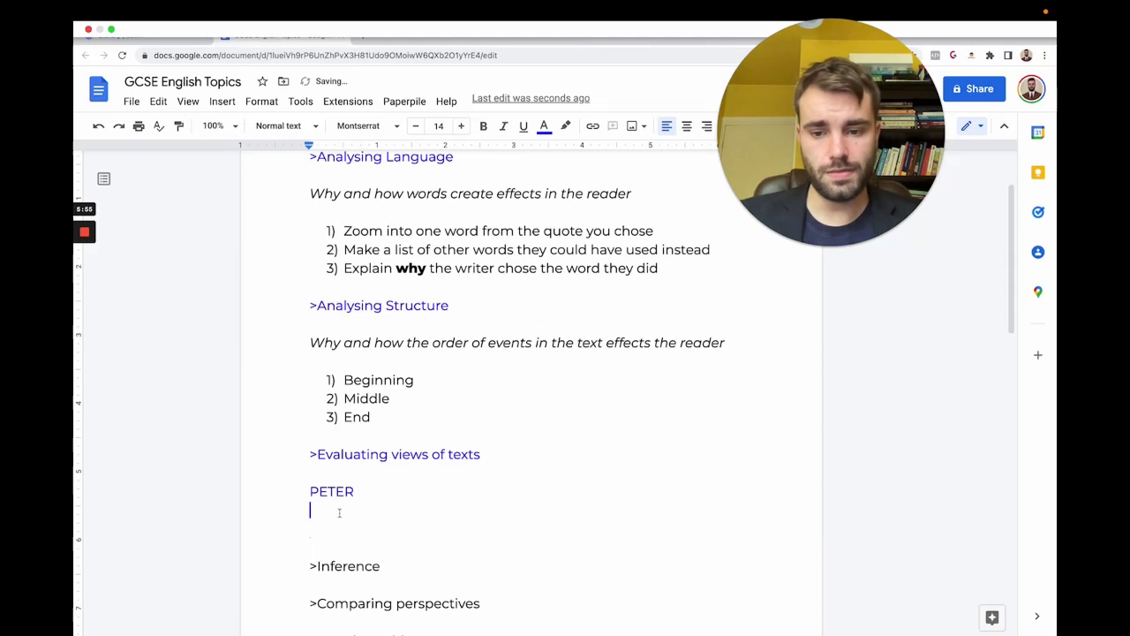
pyautogui.write('Point')
pyautogui.press('Return')
pyautogui.write('E')
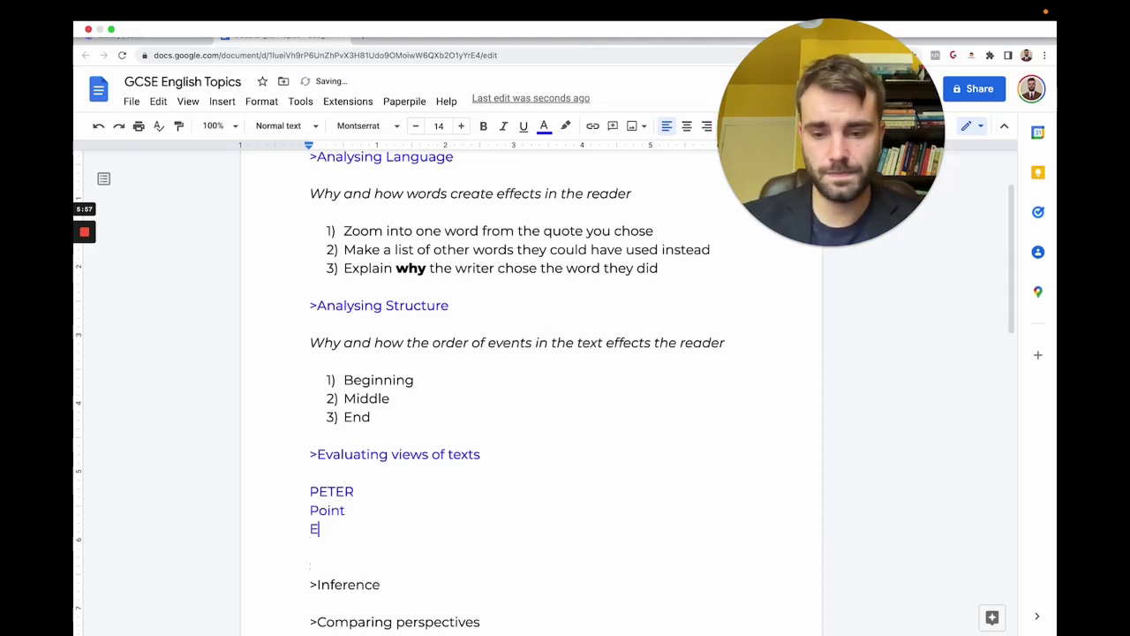
pyautogui.write('vidence')
pyautogui.press('Return')
pyautogui.write('Tecjn')
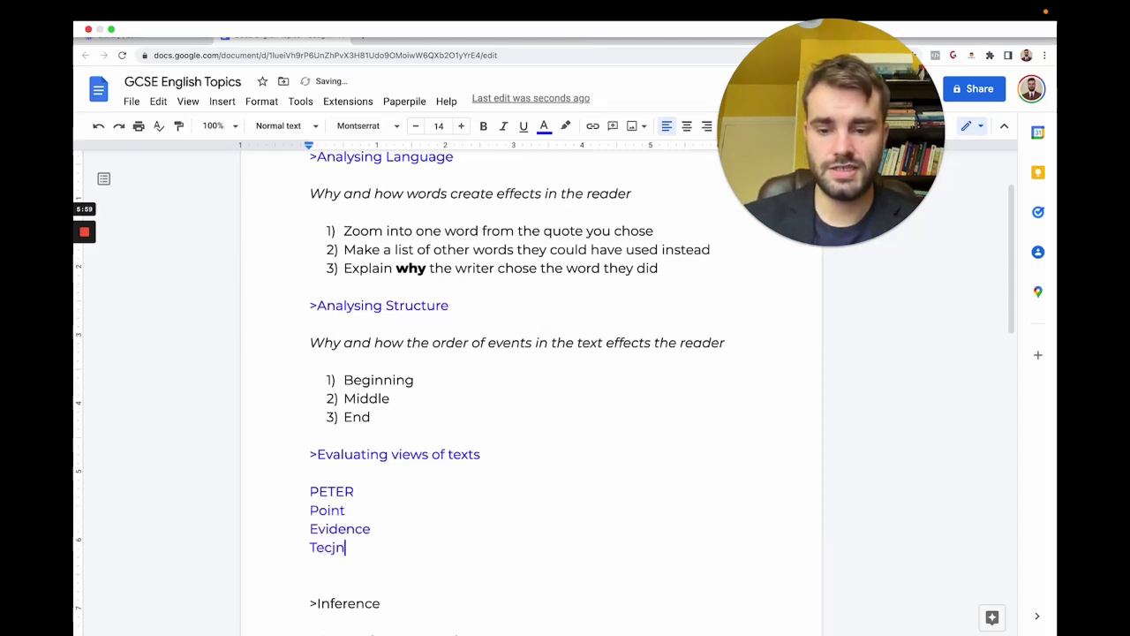
pyautogui.press('BackSpace')
pyautogui.press('BackSpace')
pyautogui.write('hnique')
pyautogui.press('Return')
pyautogui.write('Explanation')
pyautogui.press('Return')
pyautogui.write('Read')
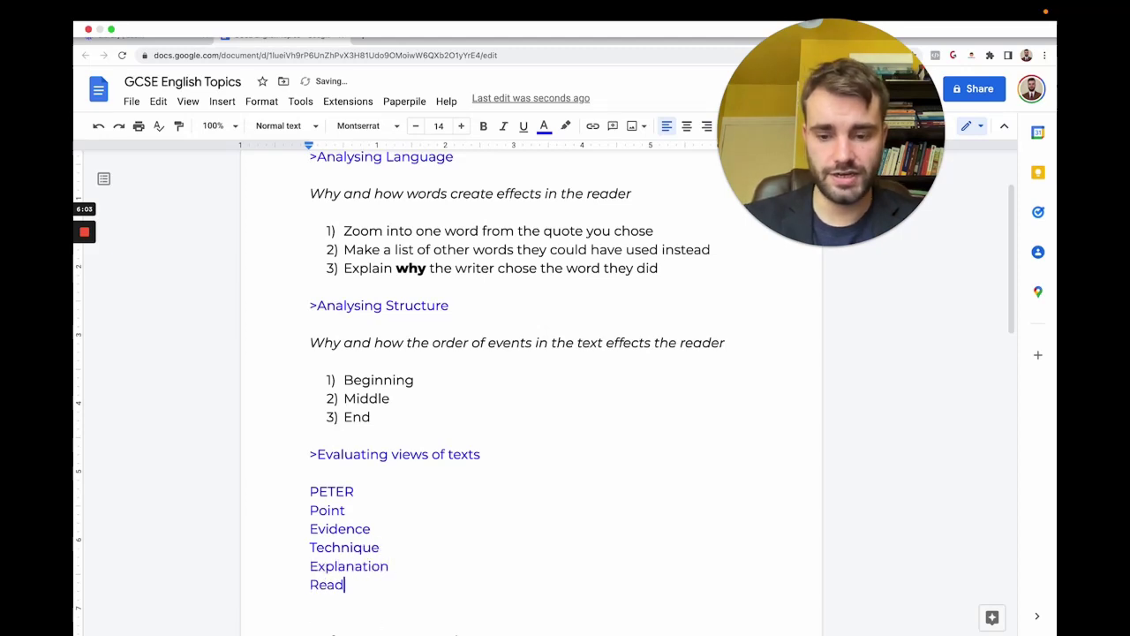
pyautogui.write('er')
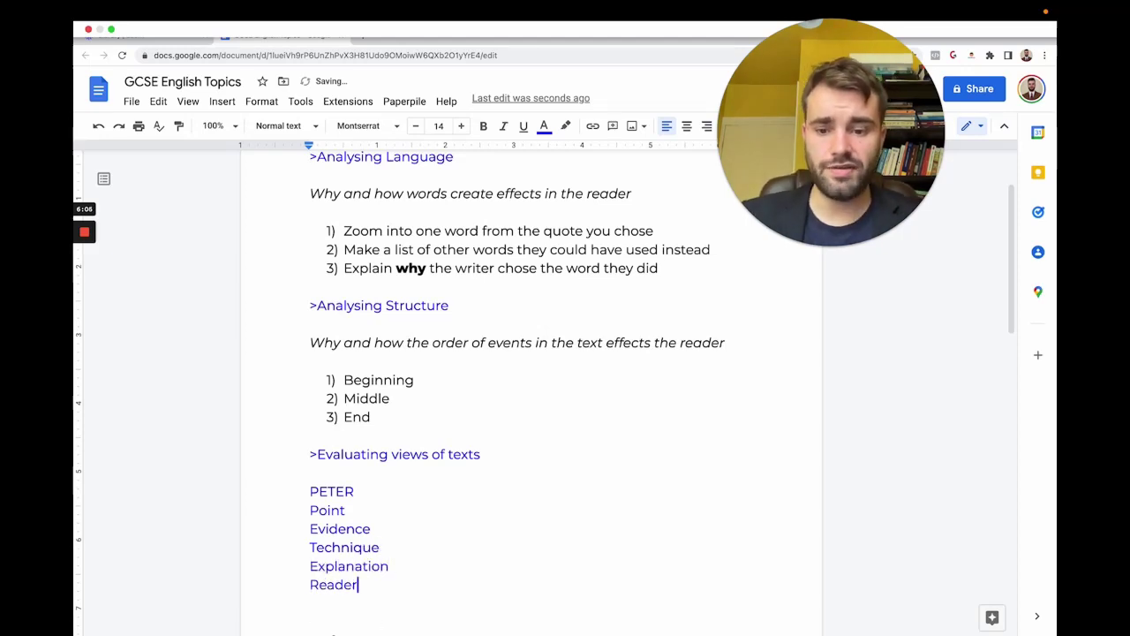
# - Bold Technique and Reader, and add ' (analysis)' after Explanation
pyautogui.moveTo(388, 548); pyautogui.dragTo(284, 554)
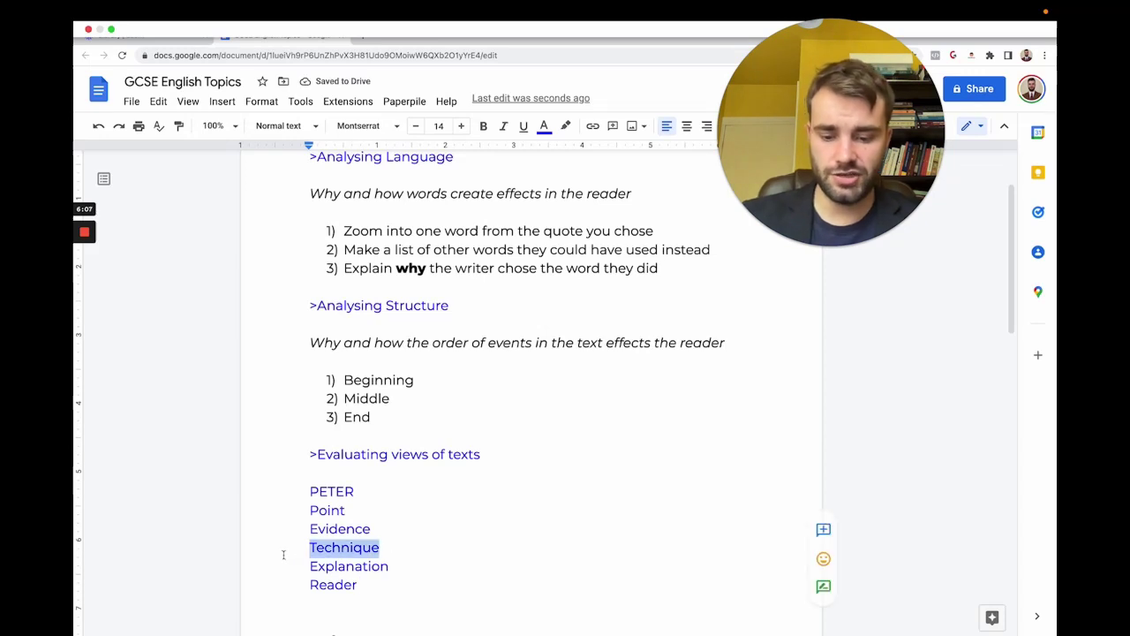
pyautogui.hotkey('ctrl', 'b')
pyautogui.moveTo(363, 585); pyautogui.dragTo(308, 585)
pyautogui.hotkey('ctrl', 'b')
pyautogui.moveTo(403, 571); pyautogui.dragTo(262, 572)
pyautogui.click(431, 571)
pyautogui.write('(analysis)')
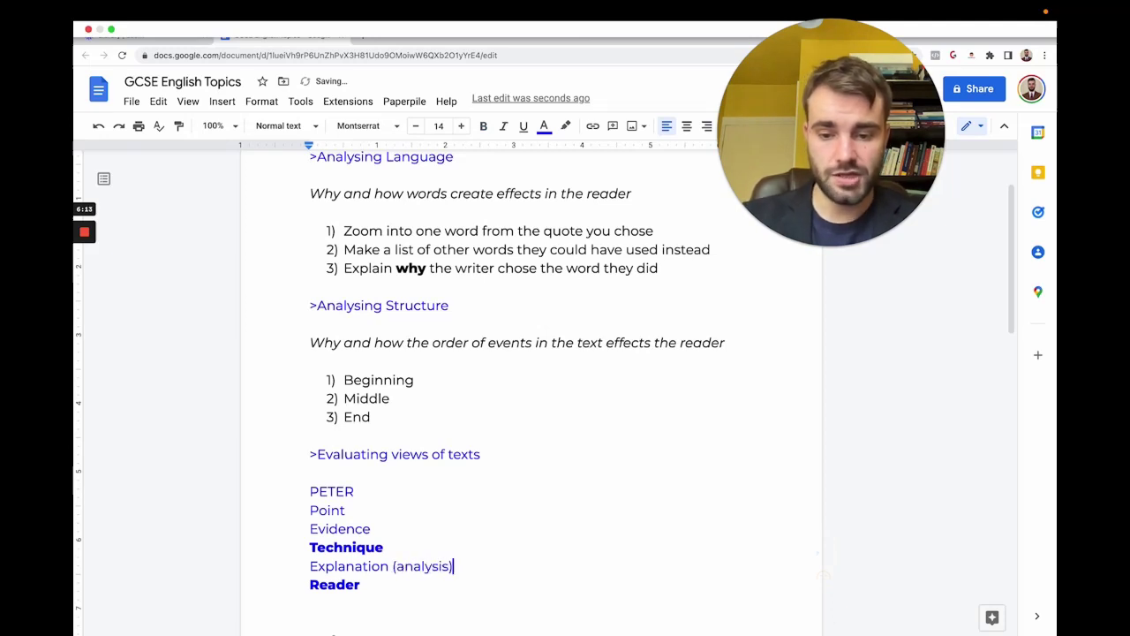
# - Select Technique, the Explanation (analysis) line and Reader in the PETER list to check the bold formatting
pyautogui.doubleClick(460, 547)
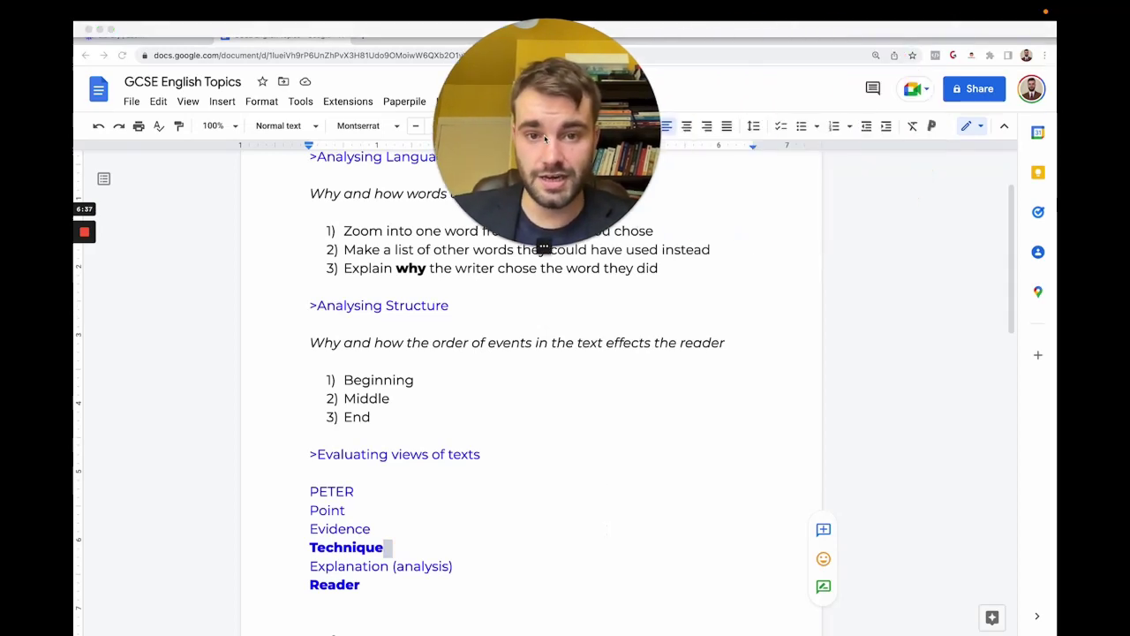
pyautogui.click(384, 560)
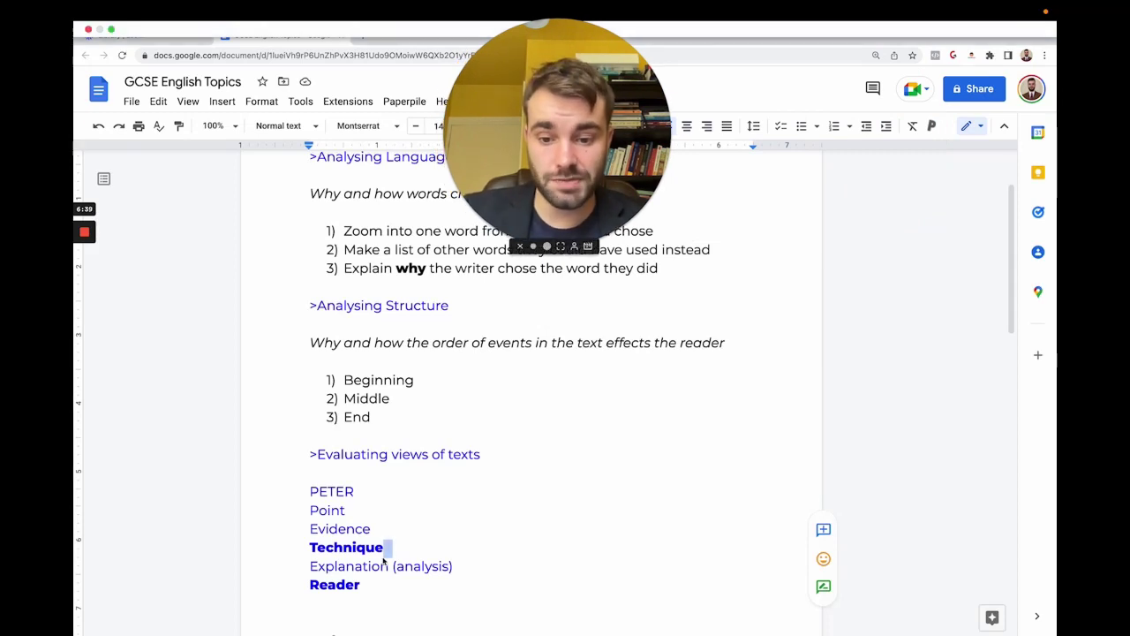
pyautogui.moveTo(471, 567); pyautogui.dragTo(303, 567)
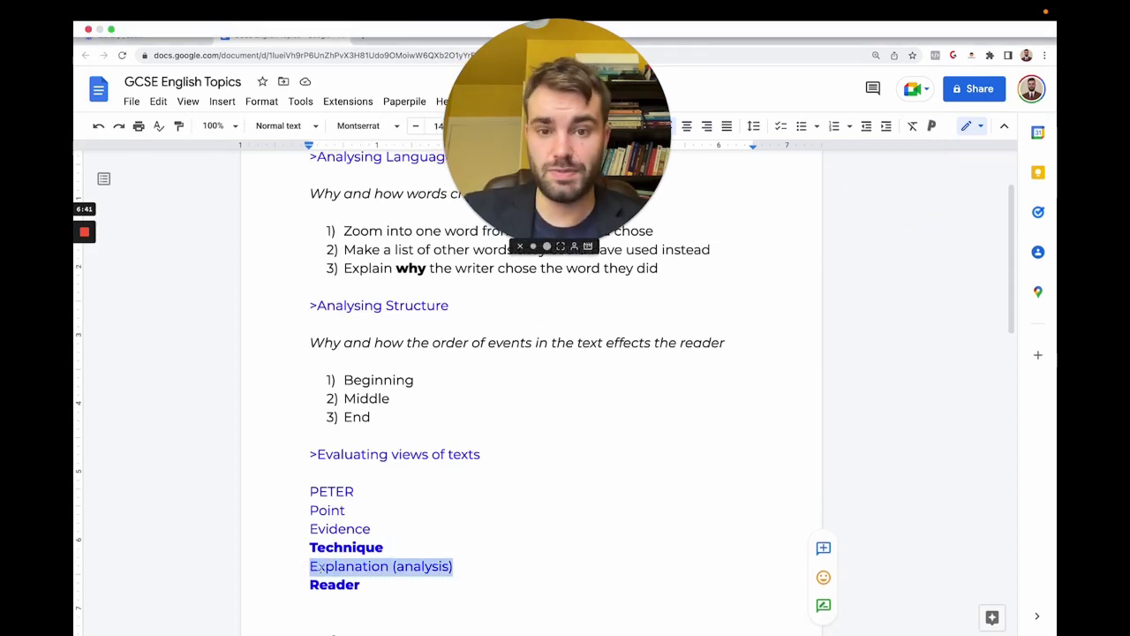
pyautogui.moveTo(389, 549); pyautogui.dragTo(303, 556)
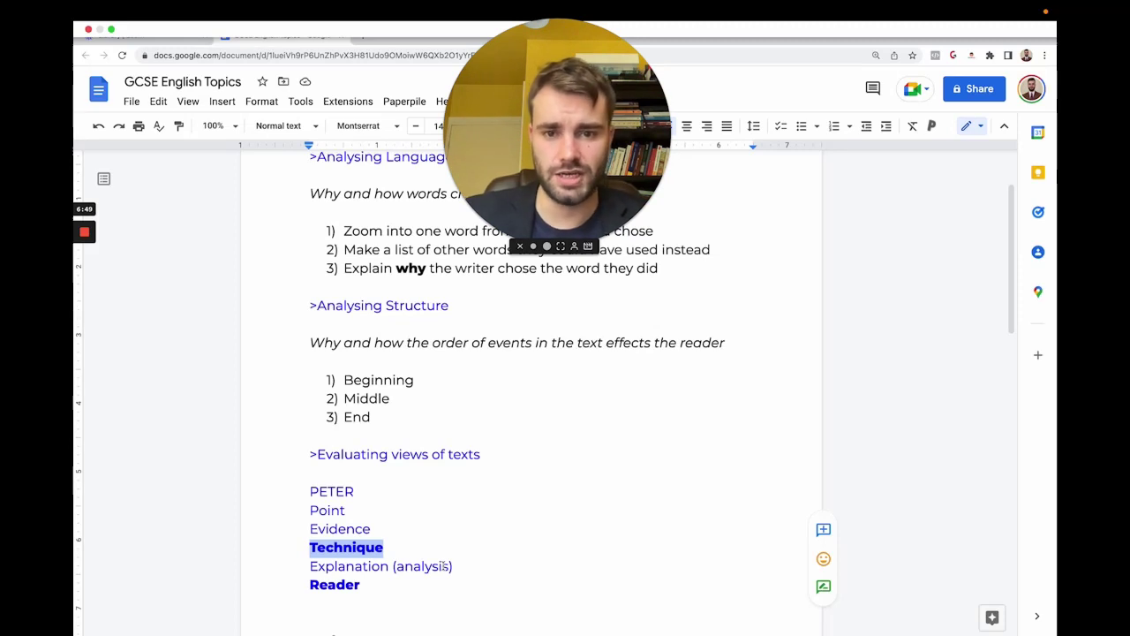
pyautogui.moveTo(364, 585); pyautogui.dragTo(301, 584)
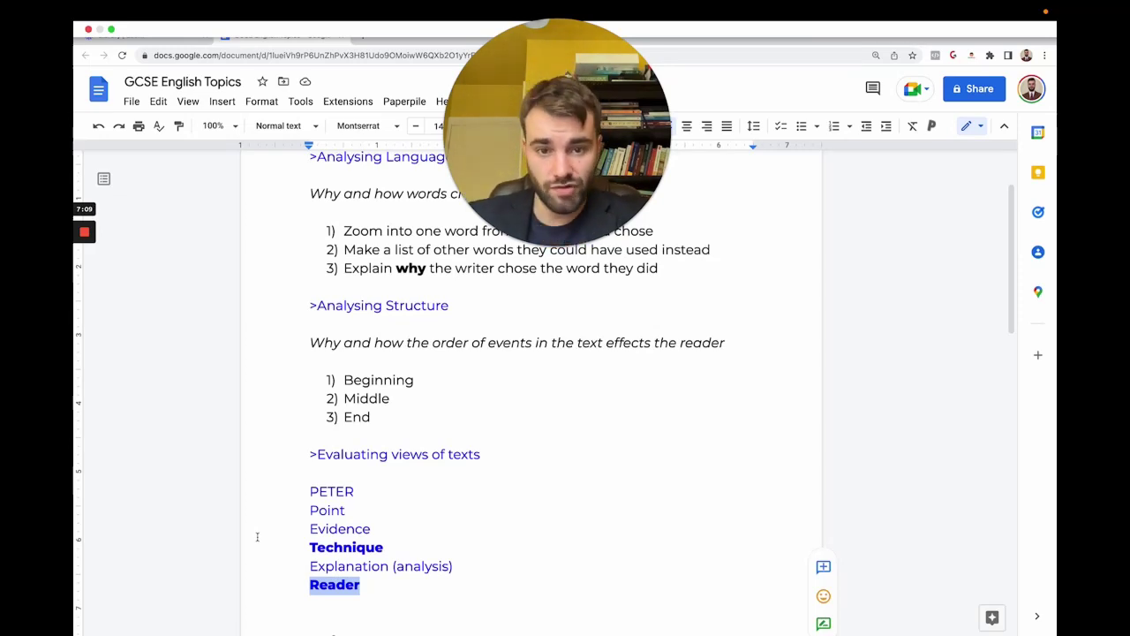
# - Beneath Reader, type the italic starter 'The reader feels ... about ... because of ...'
pyautogui.click(322, 599)
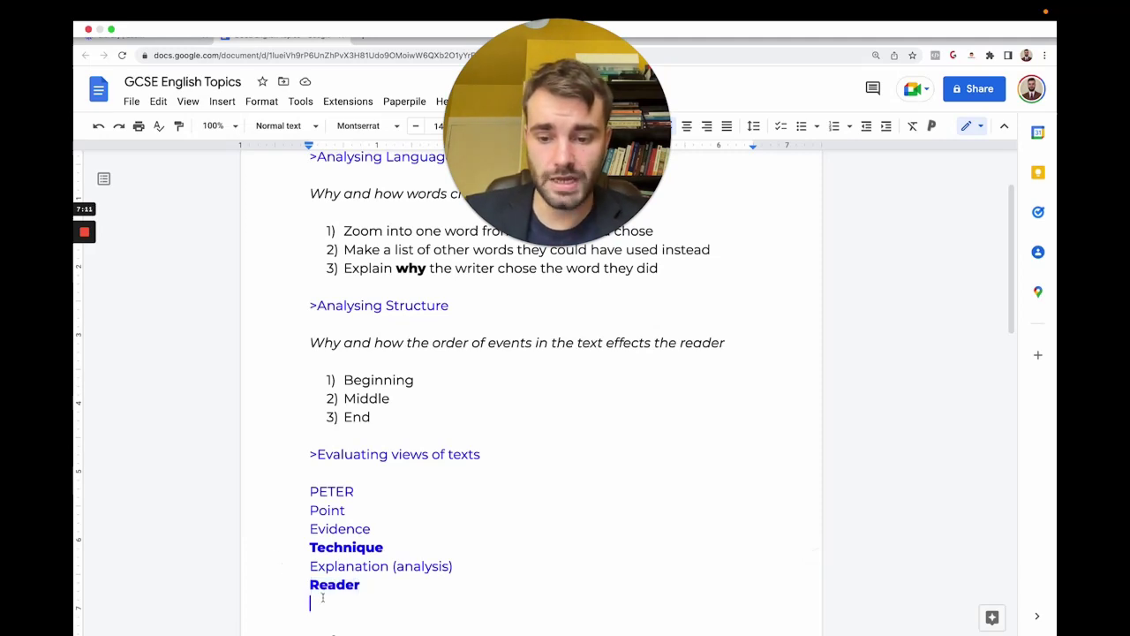
pyautogui.write('The r')
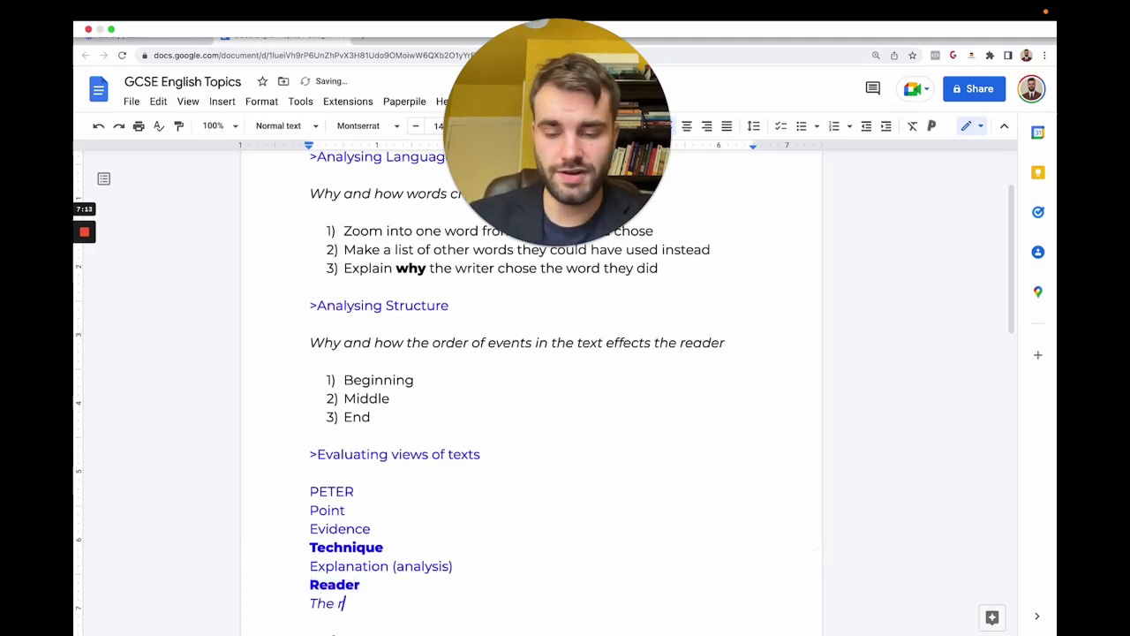
pyautogui.write('eader feels ...')
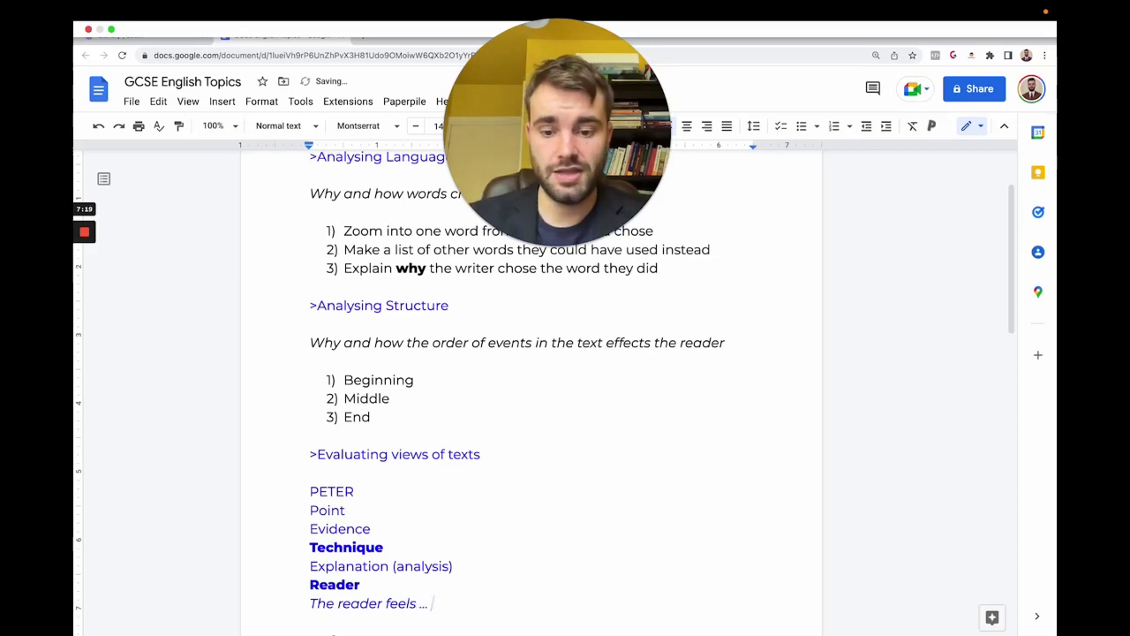
pyautogui.write(' about ...')
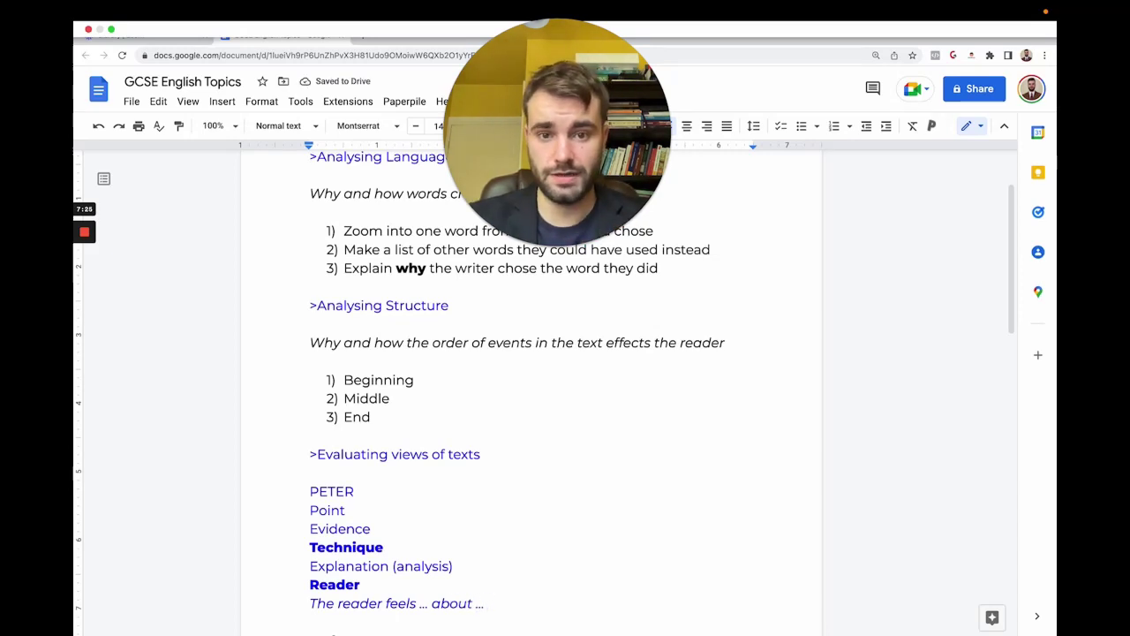
pyautogui.write('because of.')
pyautogui.press('BackSpace')
pyautogui.write('...')
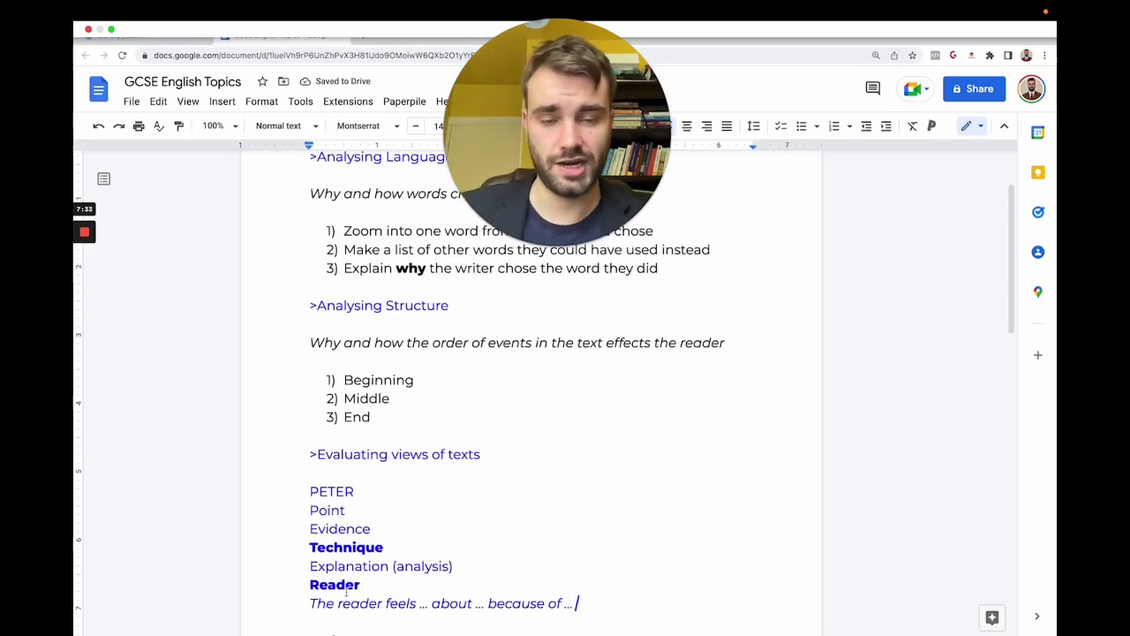
# - Add new empty lines after the PETER block's reader prompt
pyautogui.moveTo(582, 594); pyautogui.dragTo(287, 484)
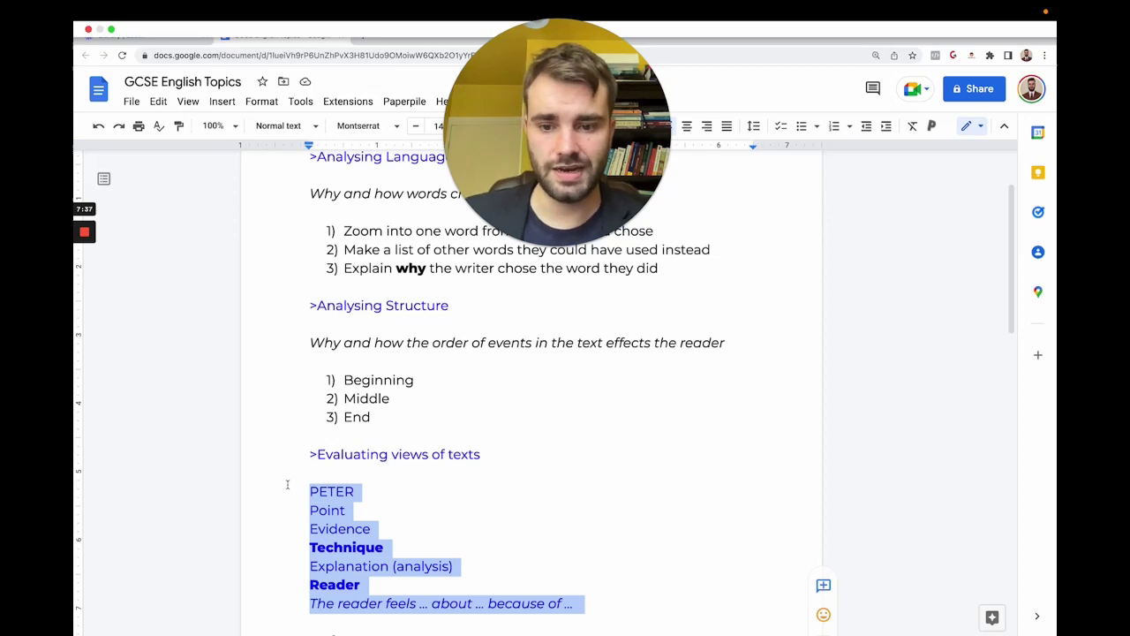
pyautogui.scroll(-1, 406, 464)
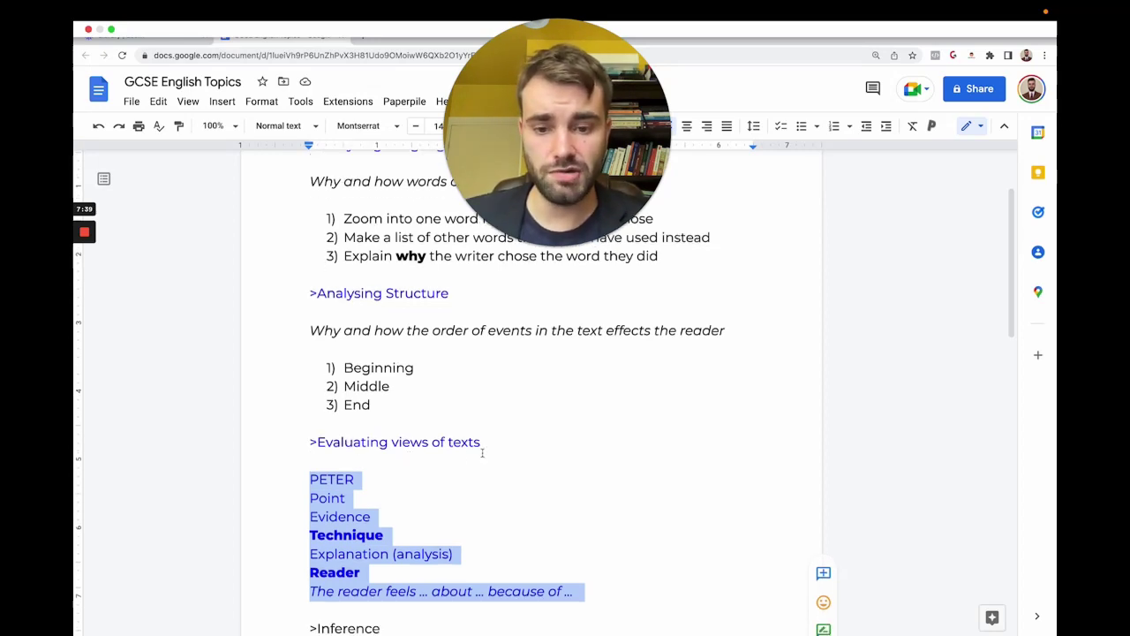
pyautogui.moveTo(481, 442); pyautogui.dragTo(270, 437)
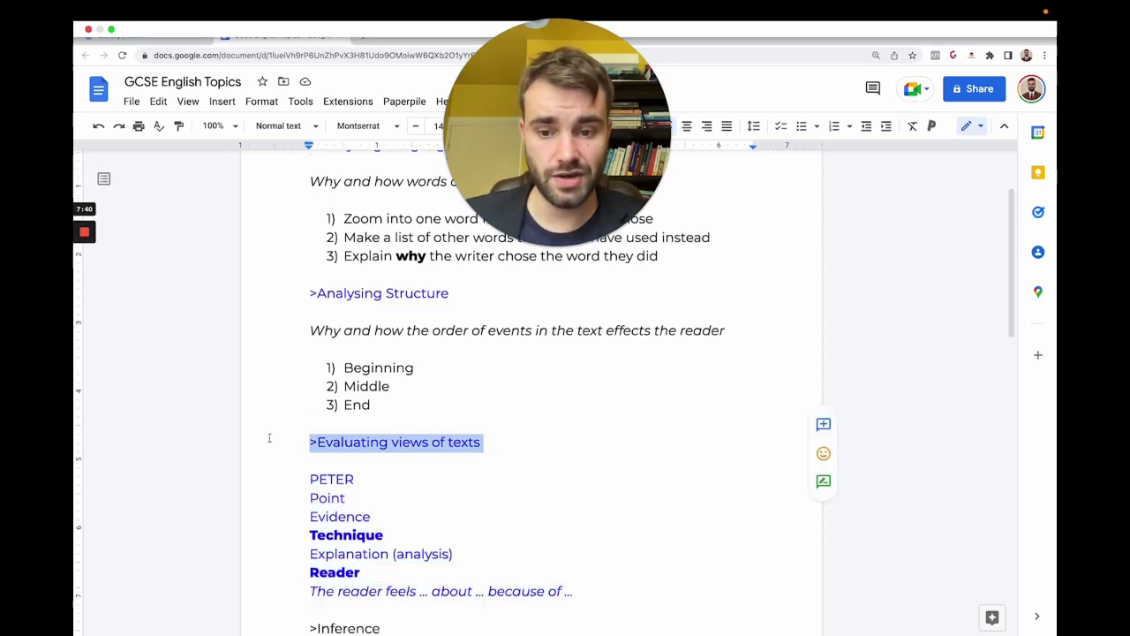
pyautogui.click(592, 594)
pyautogui.press('Return')
pyautogui.press('Return')
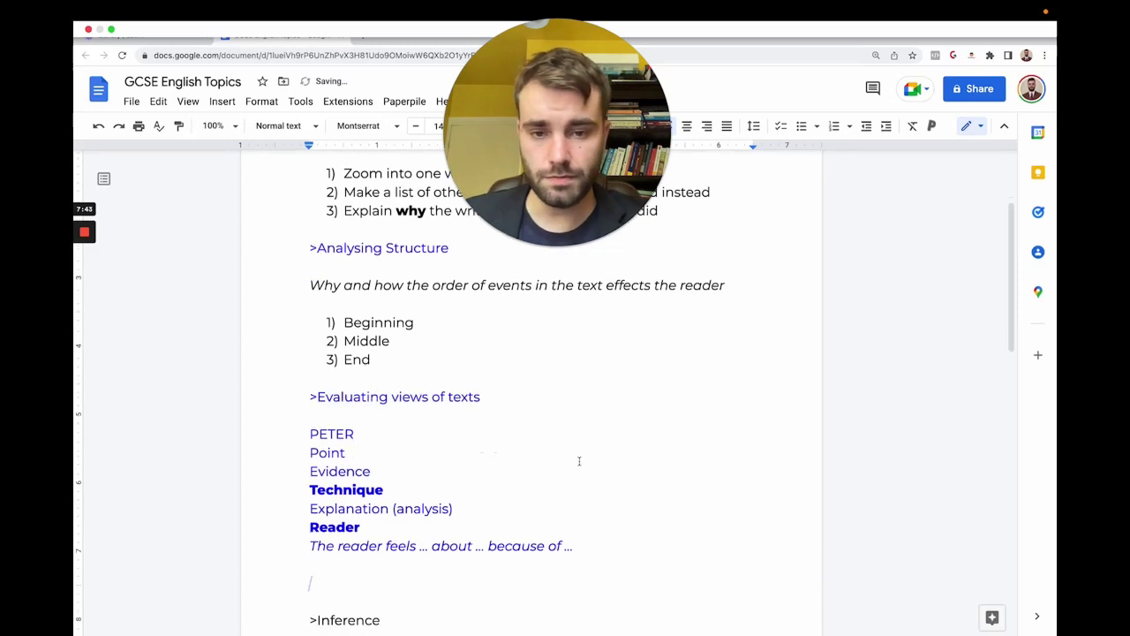
# - Set the new line's text colour to black and turn italics off
pyautogui.click(547, 130)
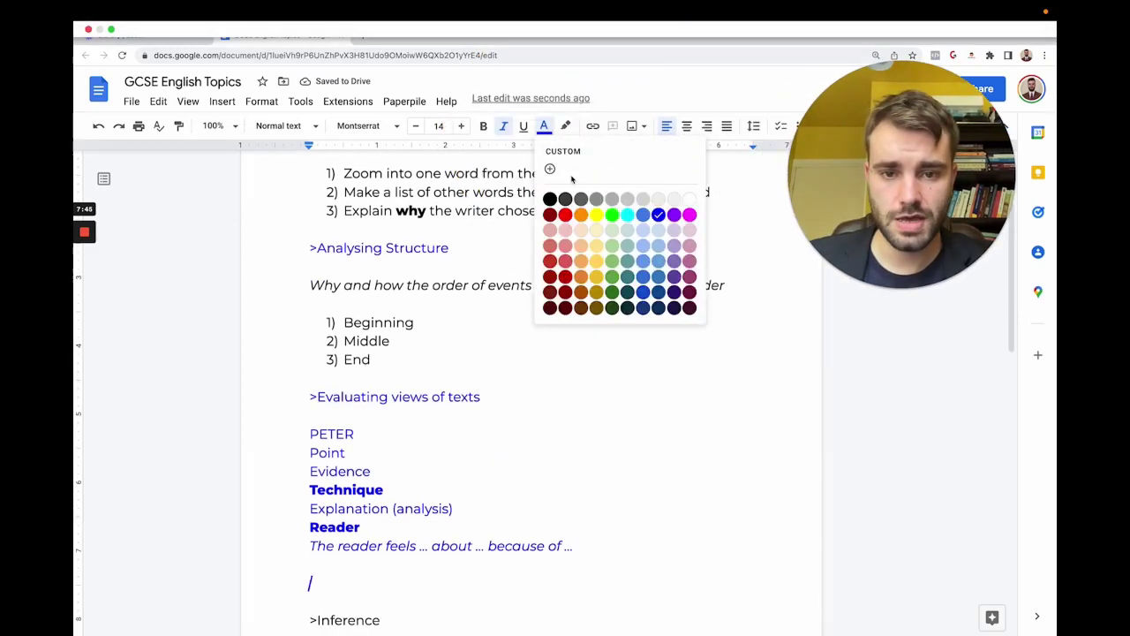
pyautogui.click(549, 196)
pyautogui.scroll(-1, 468, 351)
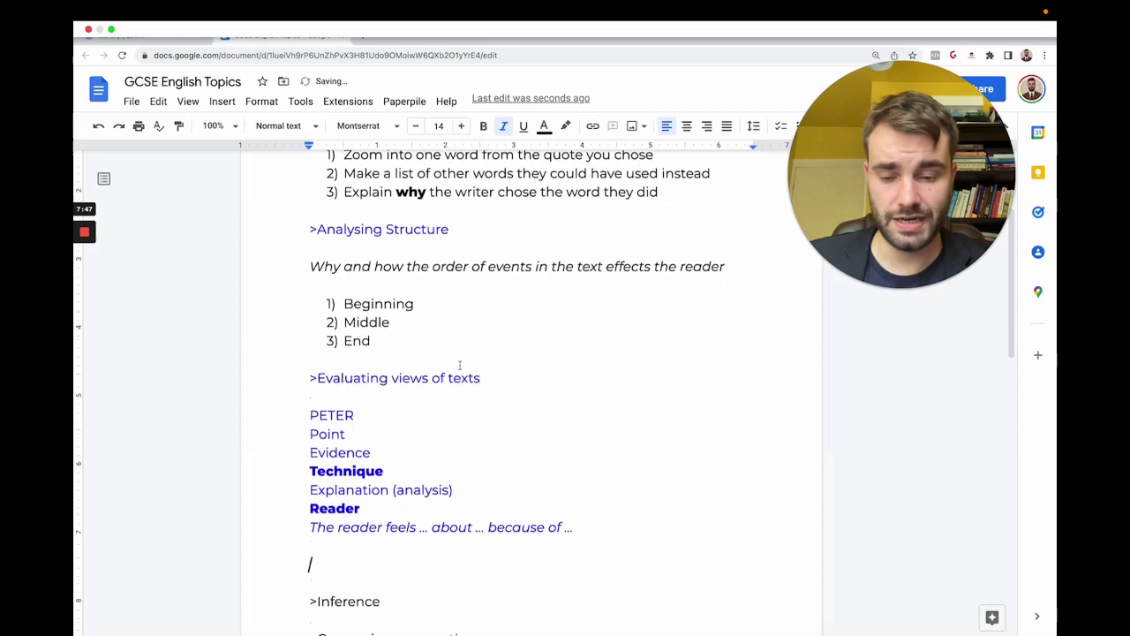
pyautogui.scroll(-1, 468, 351)
pyautogui.hotkey('ctrl', 'i')
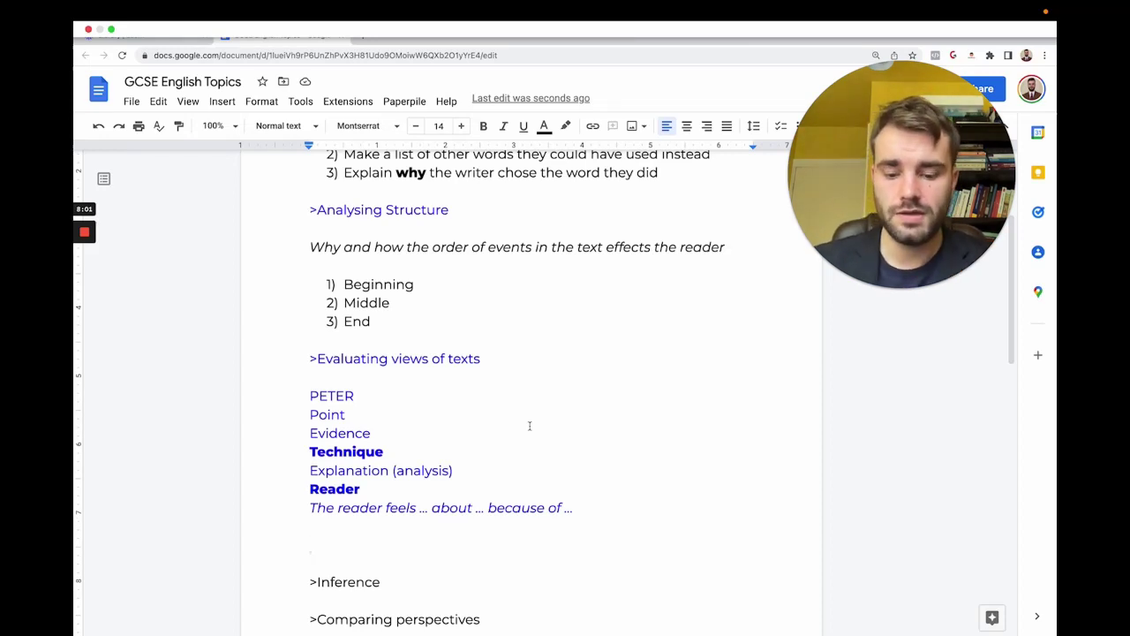
# - Type bold 'PETER -- agree' and 'PETER -- disagree' on separate lines
pyautogui.hotkey('ctrl', 'b')
pyautogui.write('A')
pyautogui.press('BackSpace')
pyautogui.write('PETER -- agree')
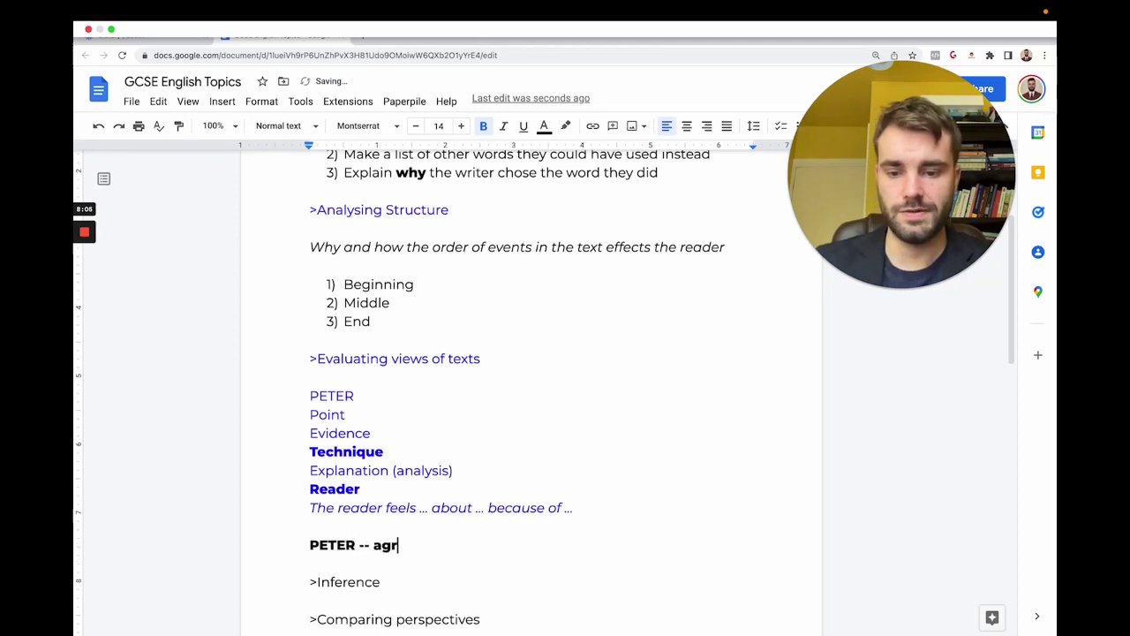
pyautogui.press('Return')
pyautogui.press('Return')
pyautogui.write('PETER 0')
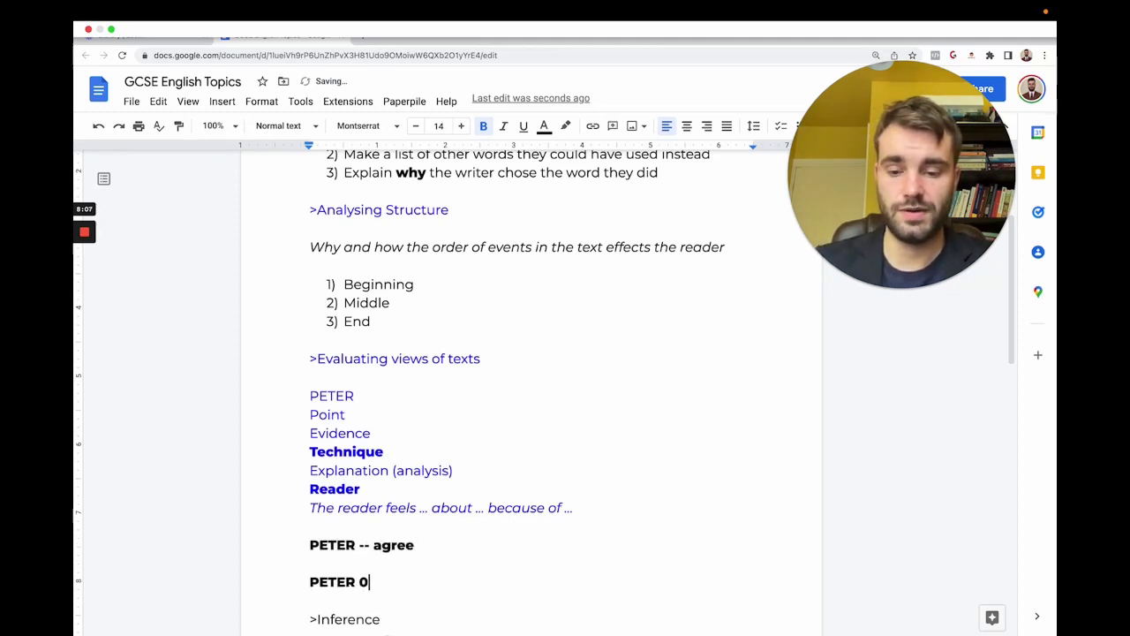
pyautogui.press('BackSpace')
pyautogui.write('-- disagree')
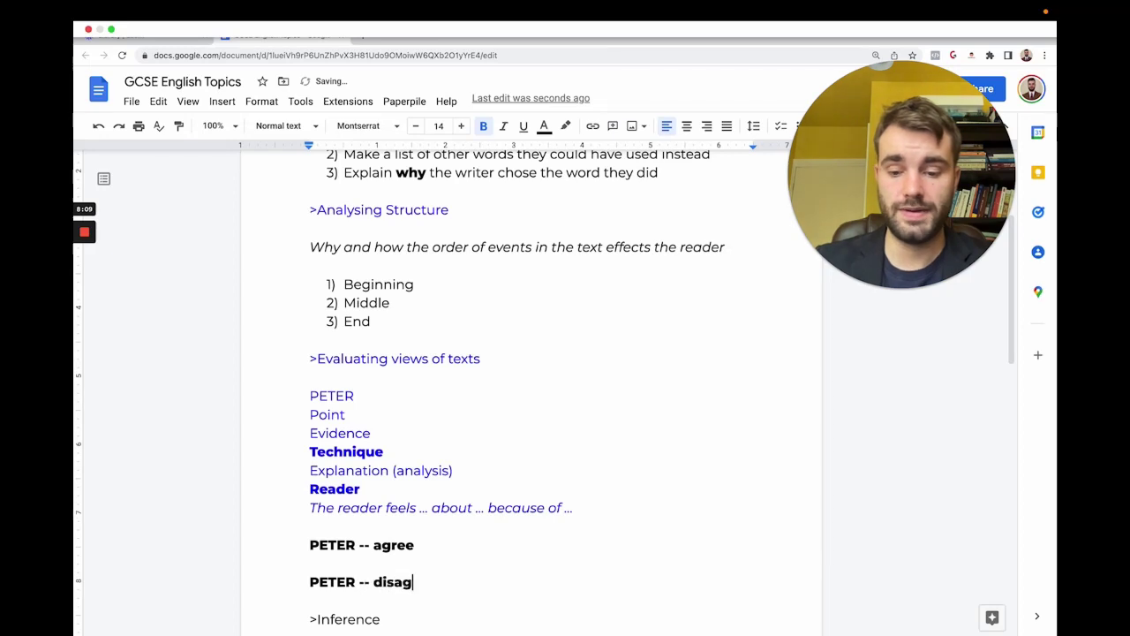
pyautogui.press('Return')
# - Add the line 'Overall opinion -- explain why one side is stronger'
pyautogui.write('Ove')
pyautogui.press('BackSpace')
pyautogui.write('erall')
pyautogui.write(' iopi')
pyautogui.press('BackSpace')
pyautogui.press('BackSpace')
pyautogui.press('BackSpace')
pyautogui.press('BackSpace')
pyautogui.write('opinion --')
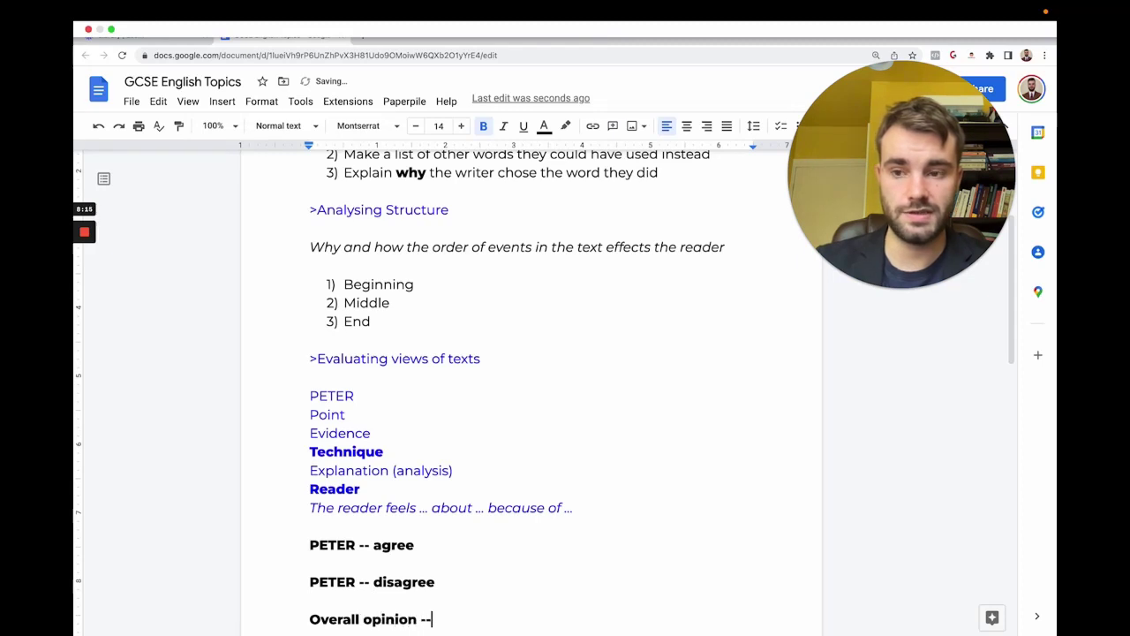
pyautogui.write(' explain why one s')
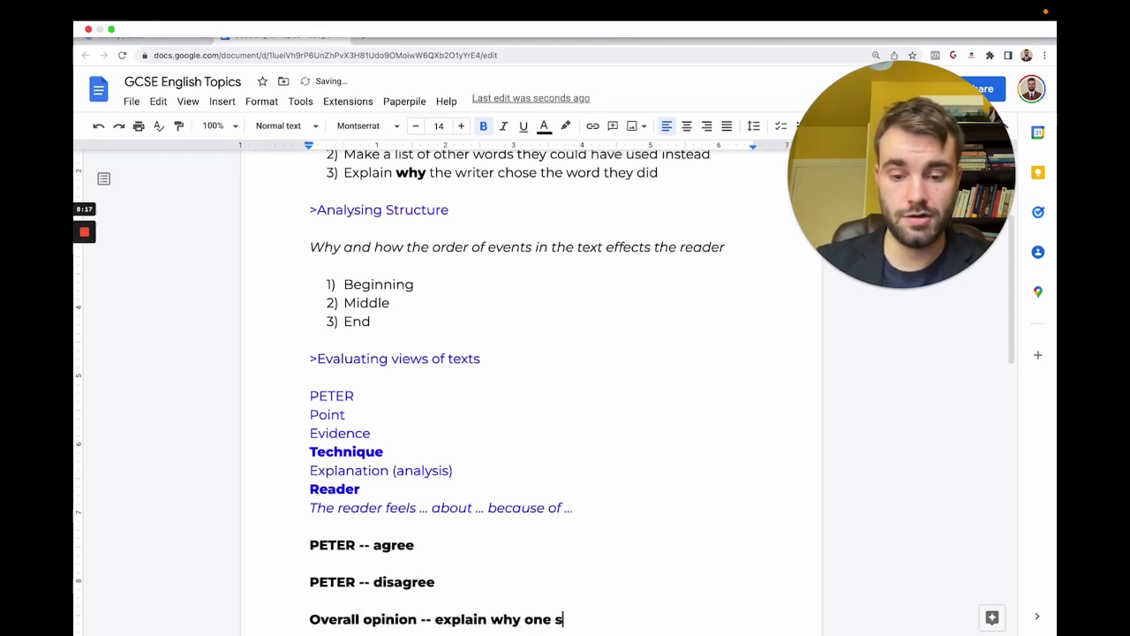
pyautogui.write('ide is stronger')
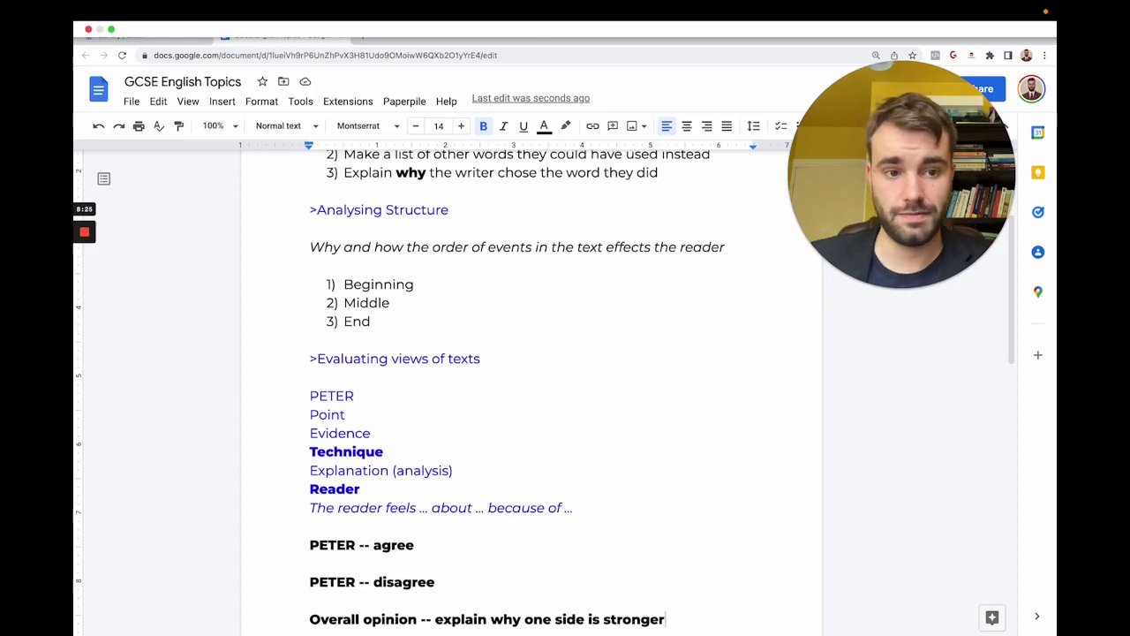
# - Under Inference, add 'Work something out that wasn't said directly but was suggested'
pyautogui.scroll(-5, 418, 512)
pyautogui.moveTo(397, 512); pyautogui.dragTo(308, 513)
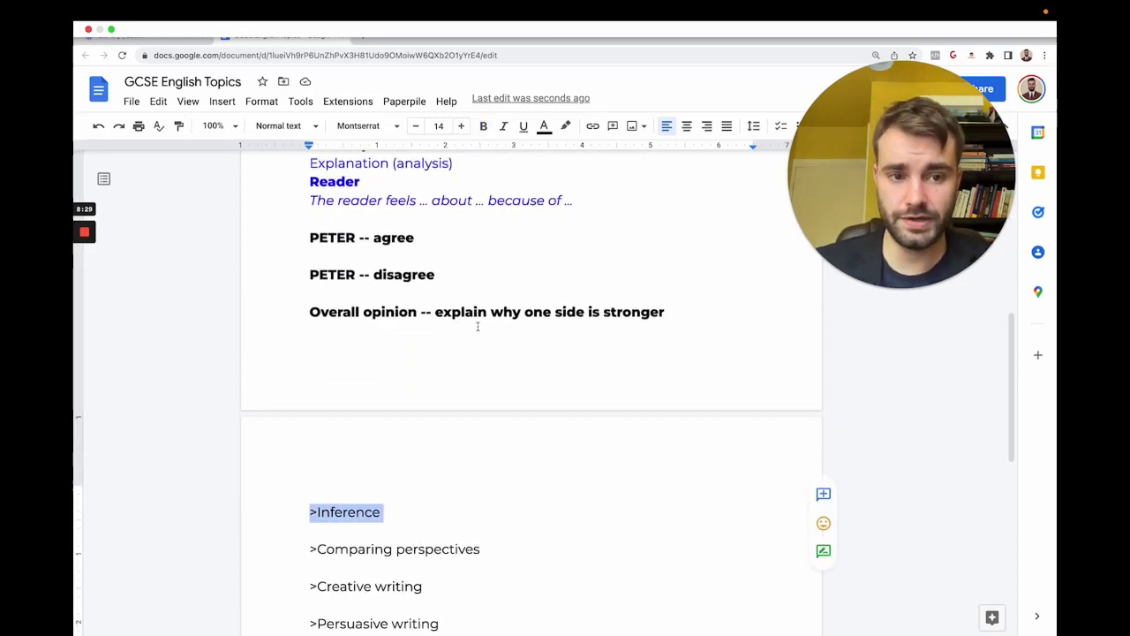
pyautogui.scroll(5, 478, 326)
pyautogui.scroll(-10, 478, 327)
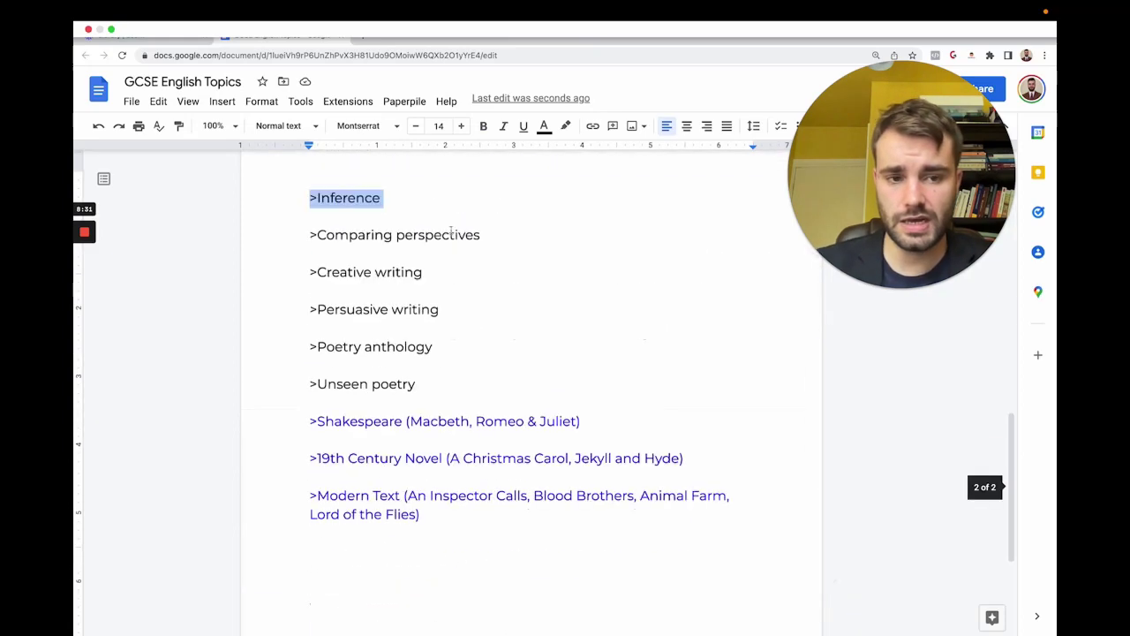
pyautogui.click(442, 207)
pyautogui.press('Return')
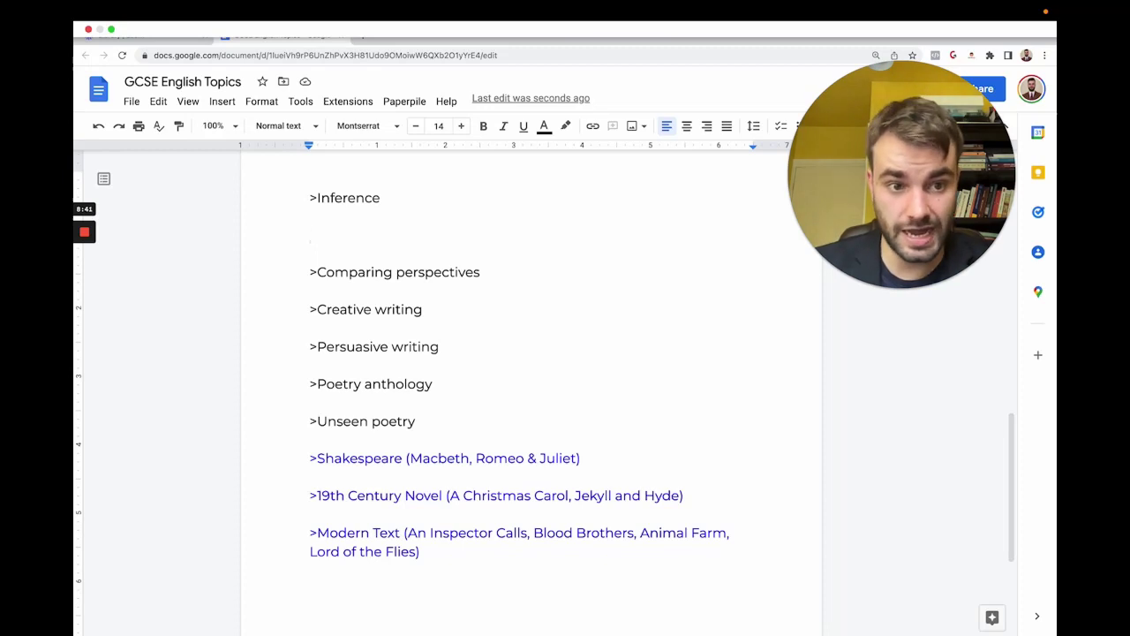
pyautogui.write('Work something ')
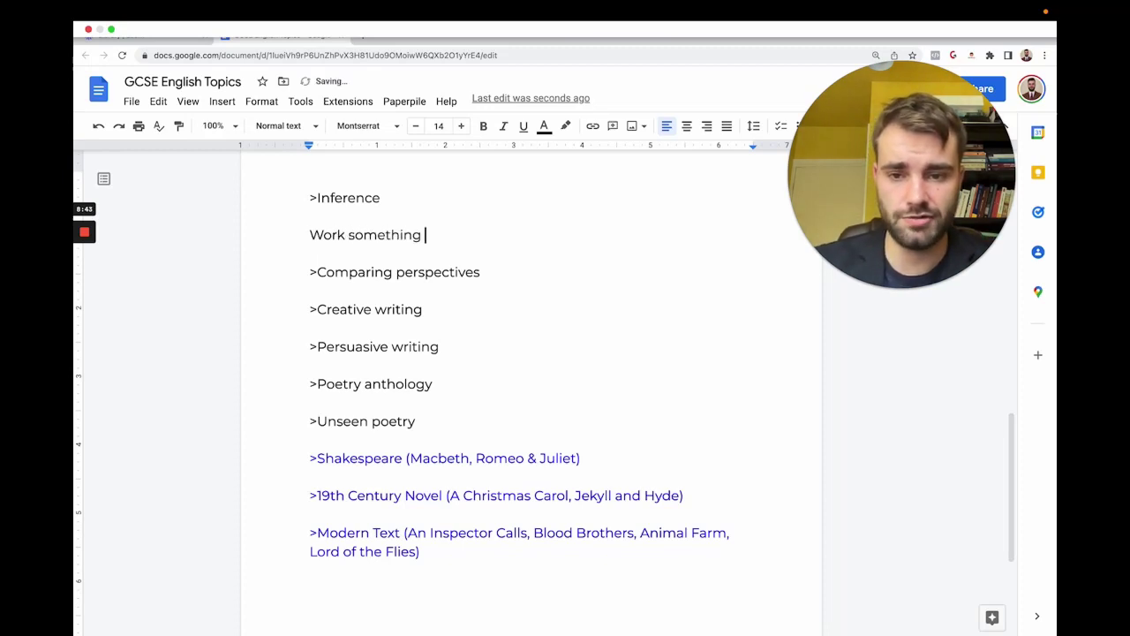
pyautogui.write('out that wasn')
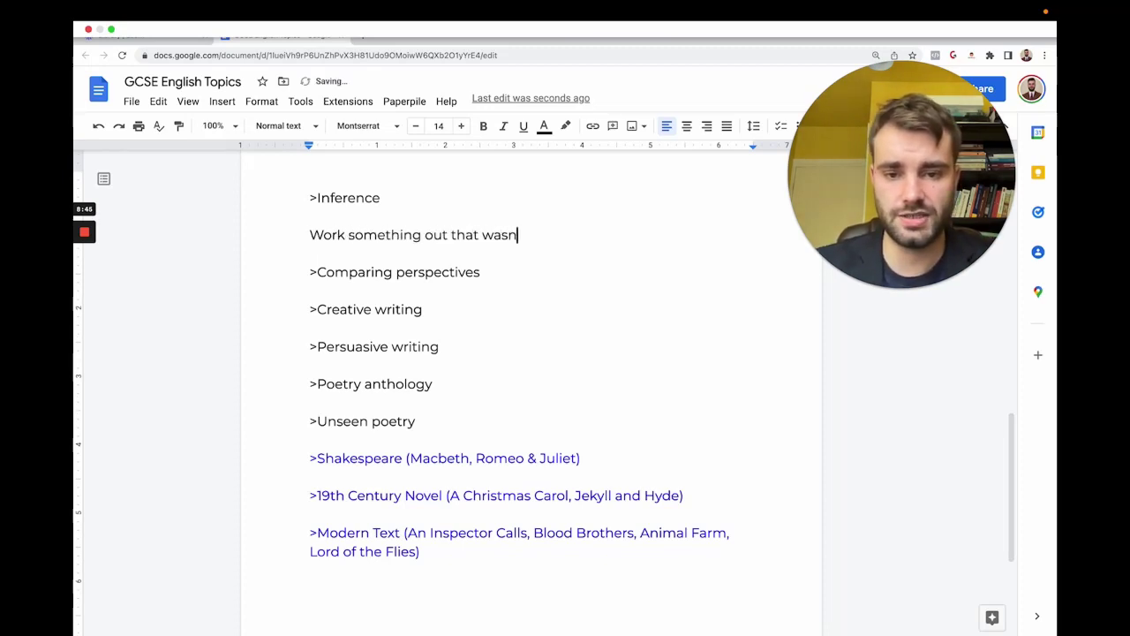
pyautogui.write("'t said re")
pyautogui.press('BackSpace')
pyautogui.press('BackSpace')
pyautogui.write('directly but was suggested')
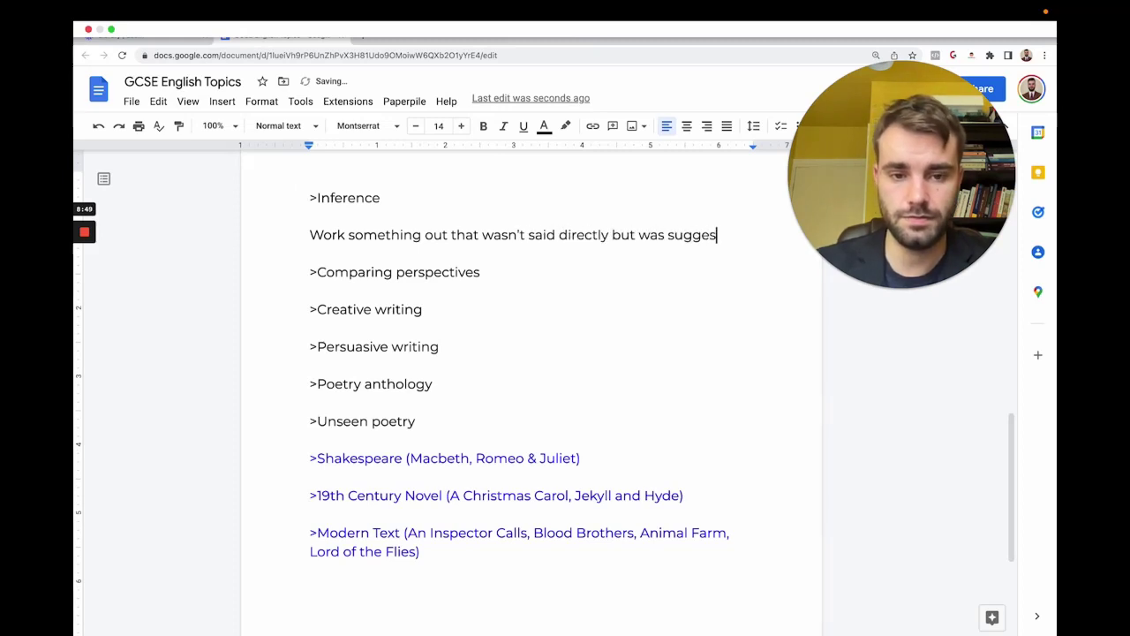
pyautogui.press('Return')
pyautogui.press('Return')
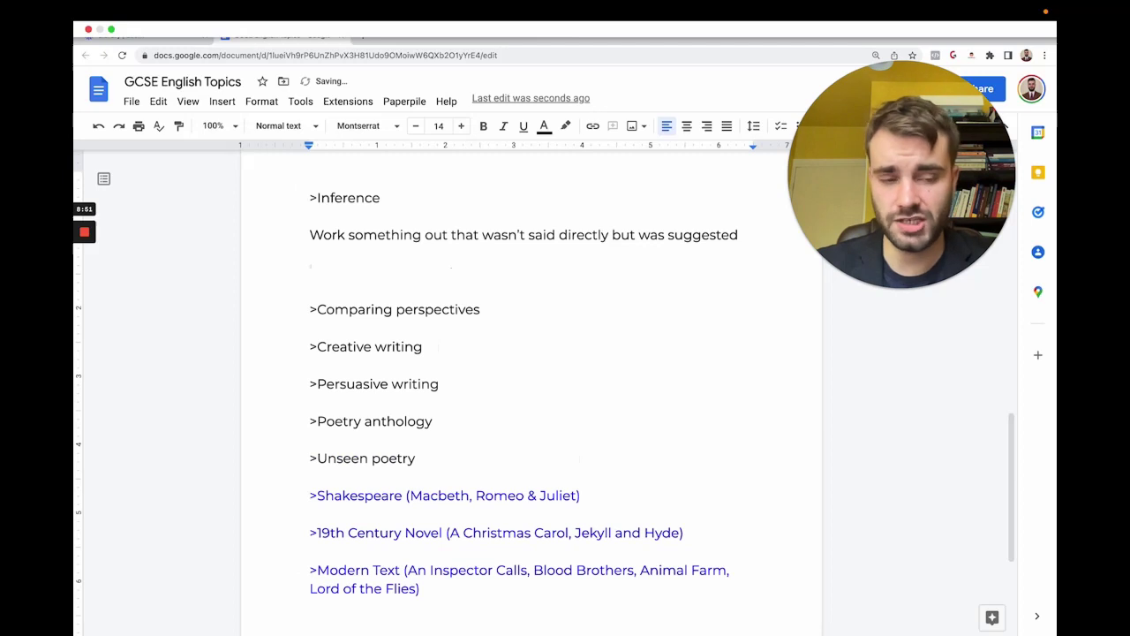
# - Add a 'PEI PEI C' line, then an italic 'Point, Evidence, Inference, Point Evidence, Inference' line
pyautogui.write('PEIP')
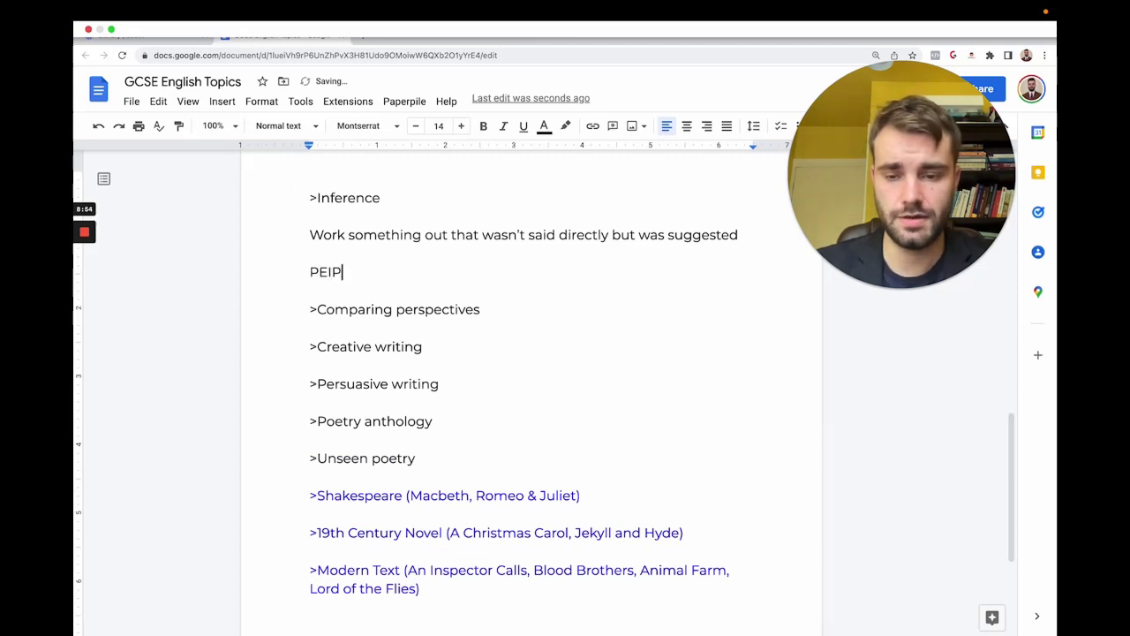
pyautogui.press('BackSpace')
pyautogui.write('PEI C')
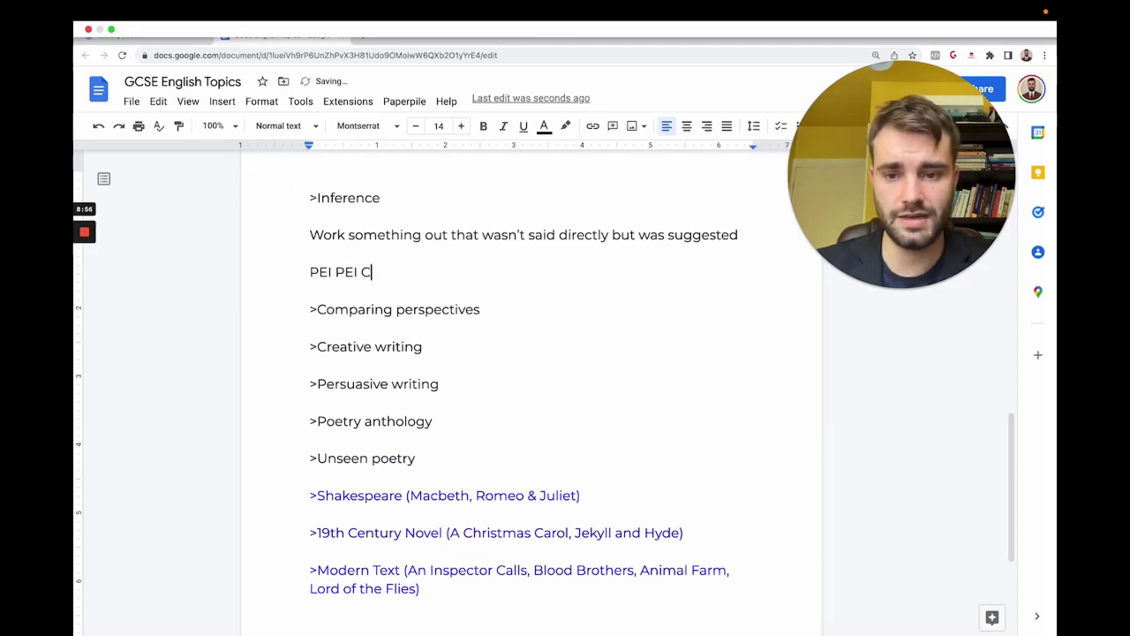
pyautogui.press('Return')
pyautogui.hotkey('ctrl', 'i')
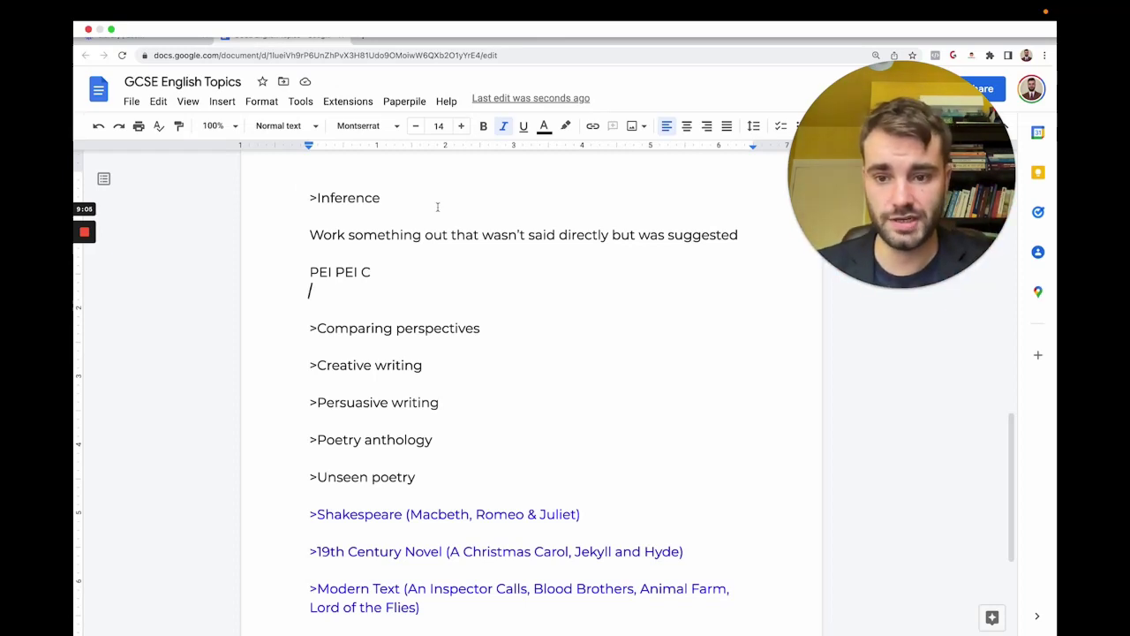
pyautogui.write('Point, E')
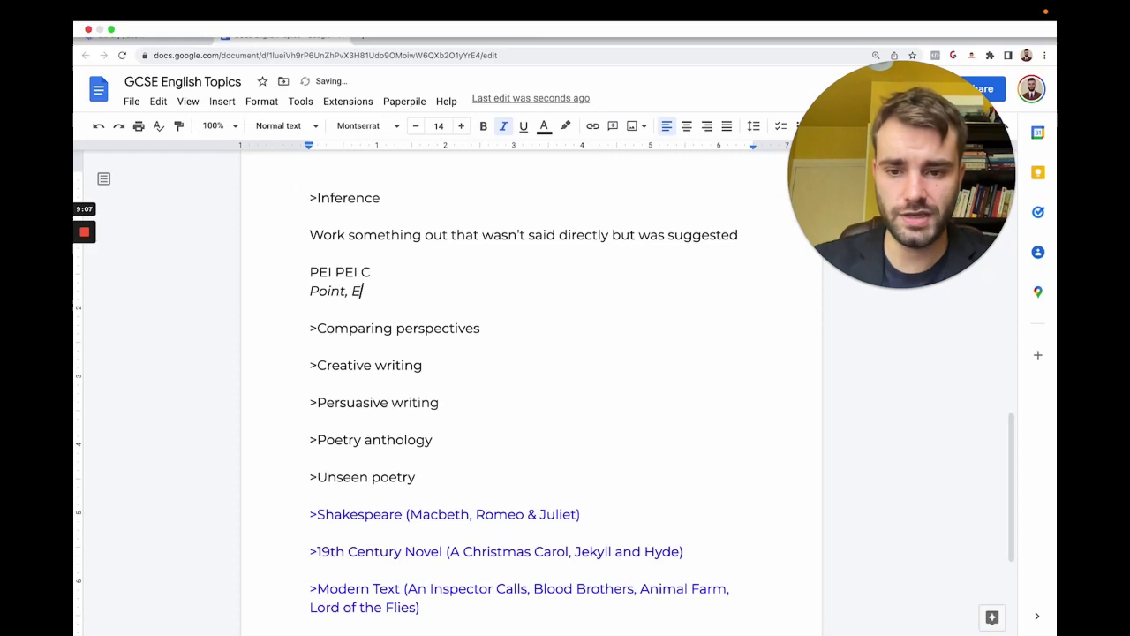
pyautogui.write('vidence, Infernece')
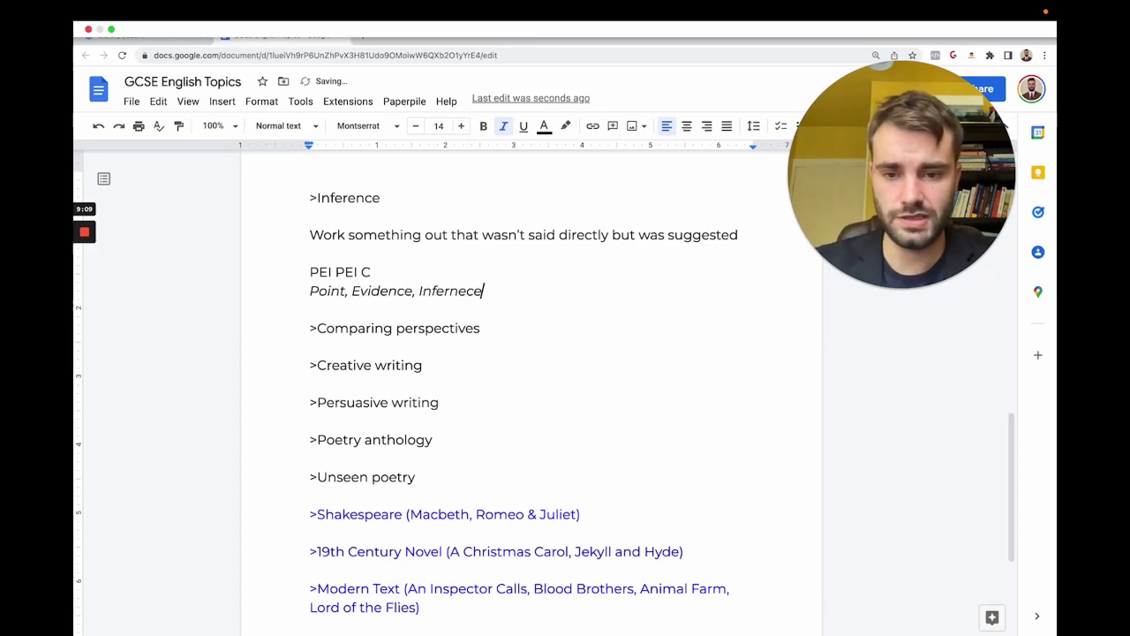
pyautogui.press('BackSpace')
pyautogui.press('BackSpace')
pyautogui.press('BackSpace')
pyautogui.press('BackSpace')
pyautogui.write('ence, Po')
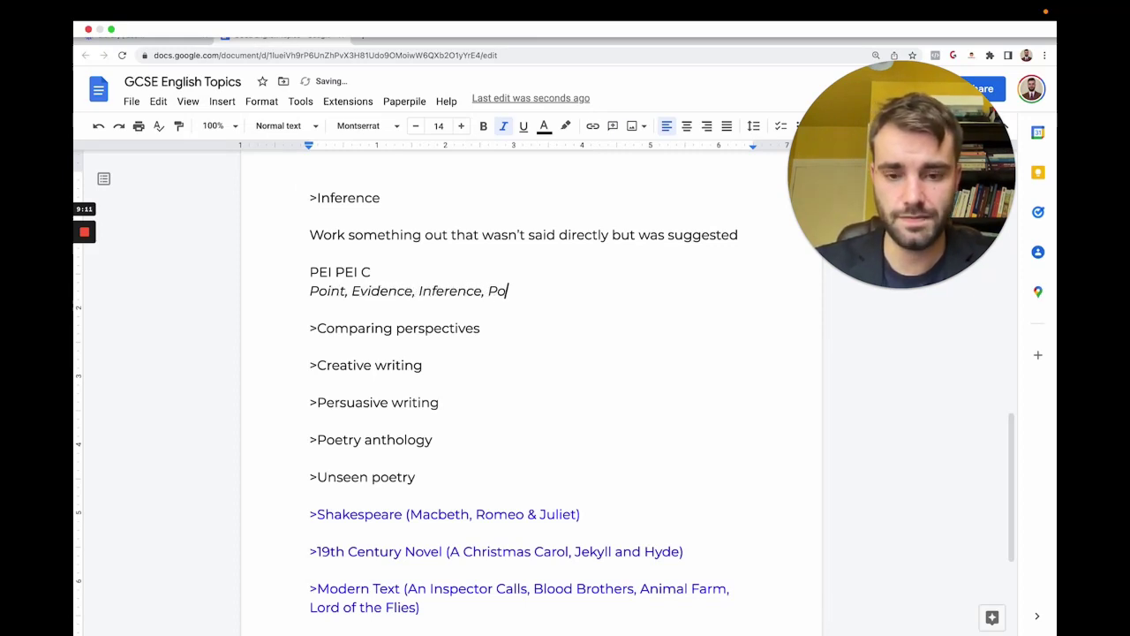
pyautogui.write('int Evidence, ')
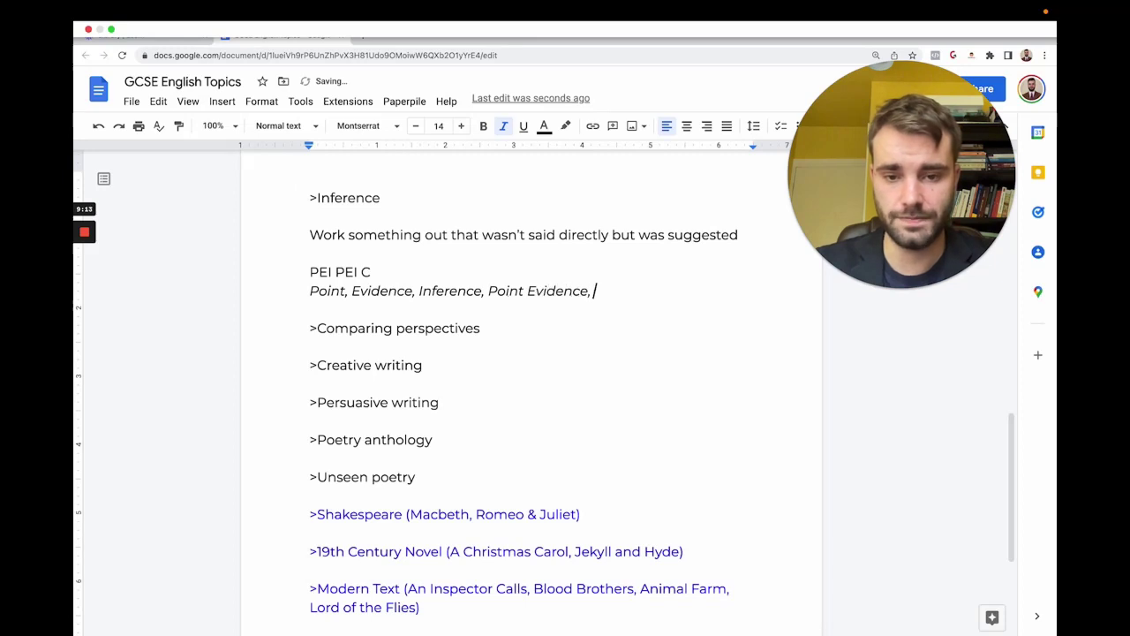
pyautogui.write('Inference')
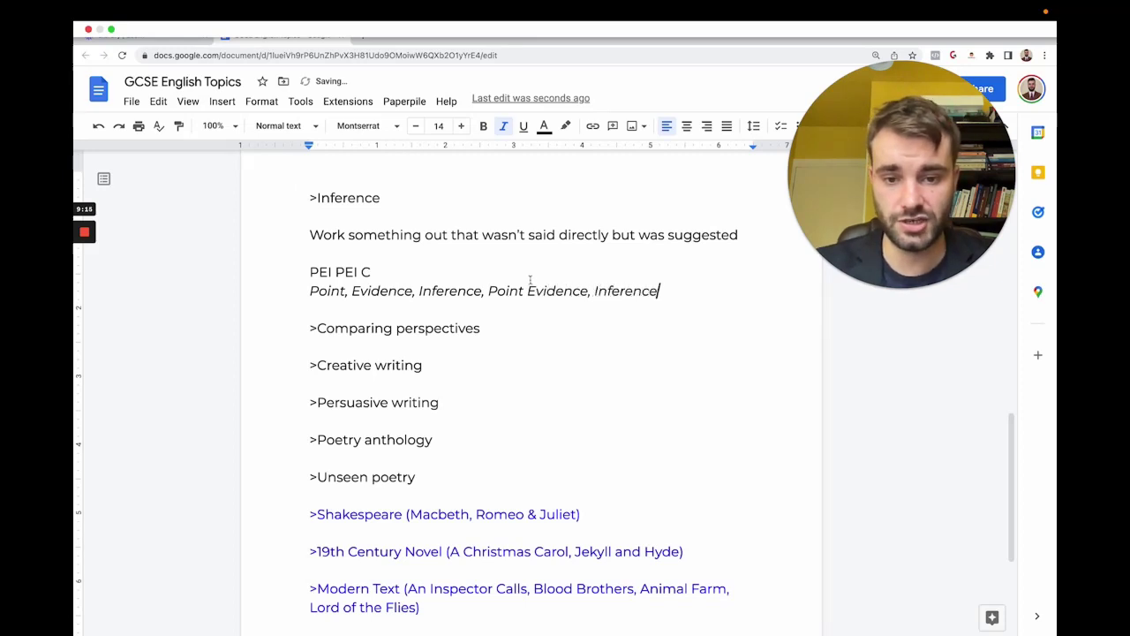
# - Insert the missing comma after the second Point and end the line with ', Comparison'
pyautogui.click(525, 289)
pyautogui.write(',')
pyautogui.click(688, 290)
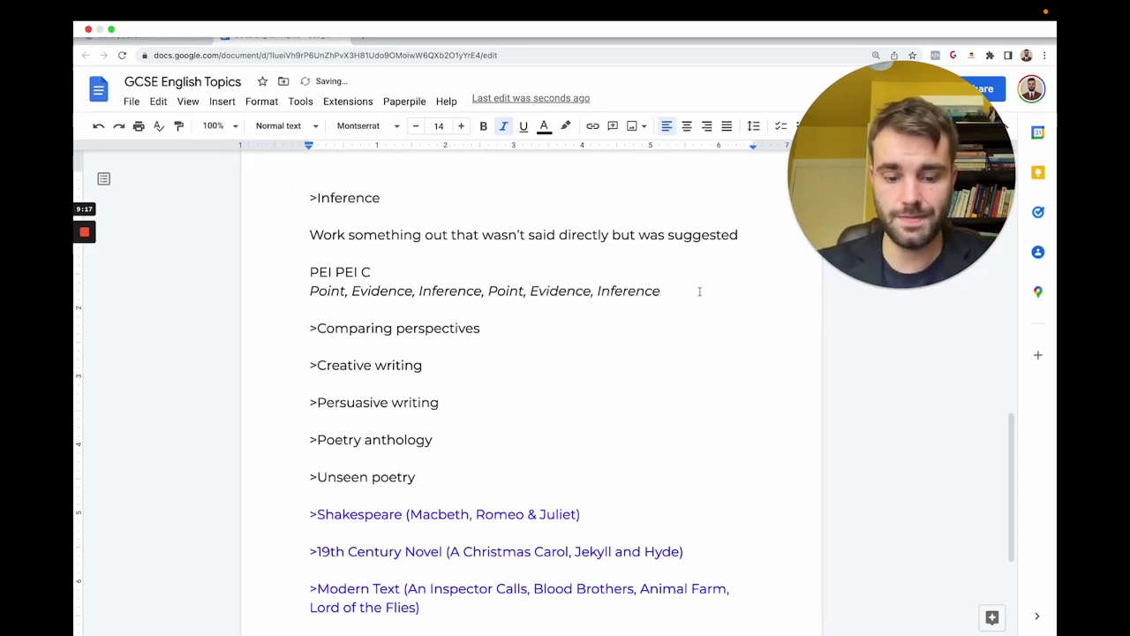
pyautogui.write(', Comp')
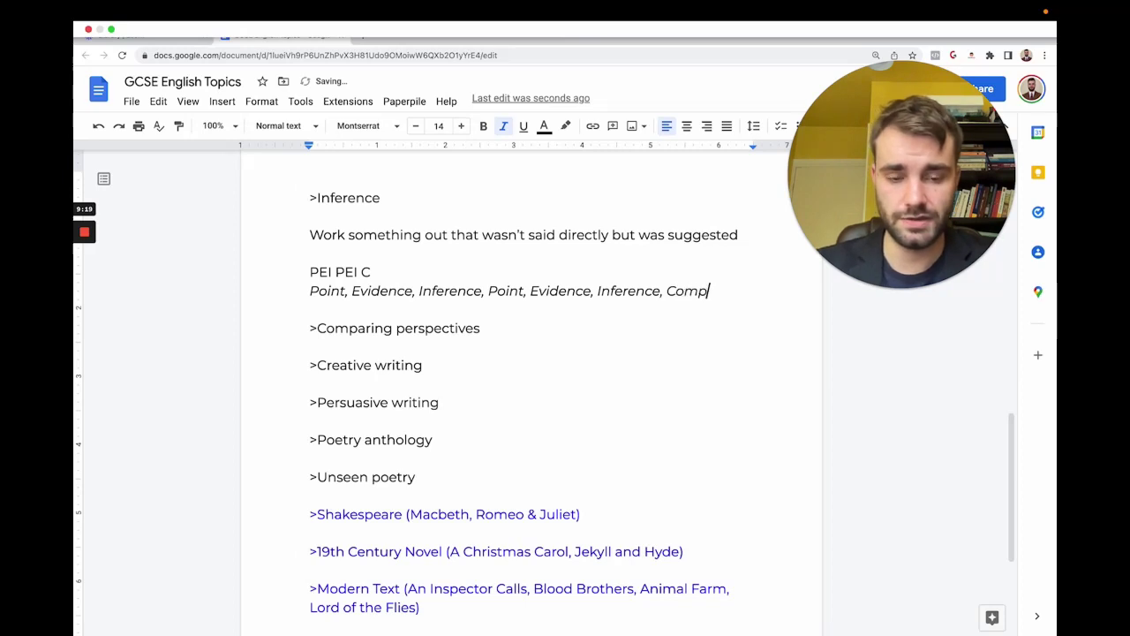
pyautogui.write('arison')
pyautogui.press('Return')
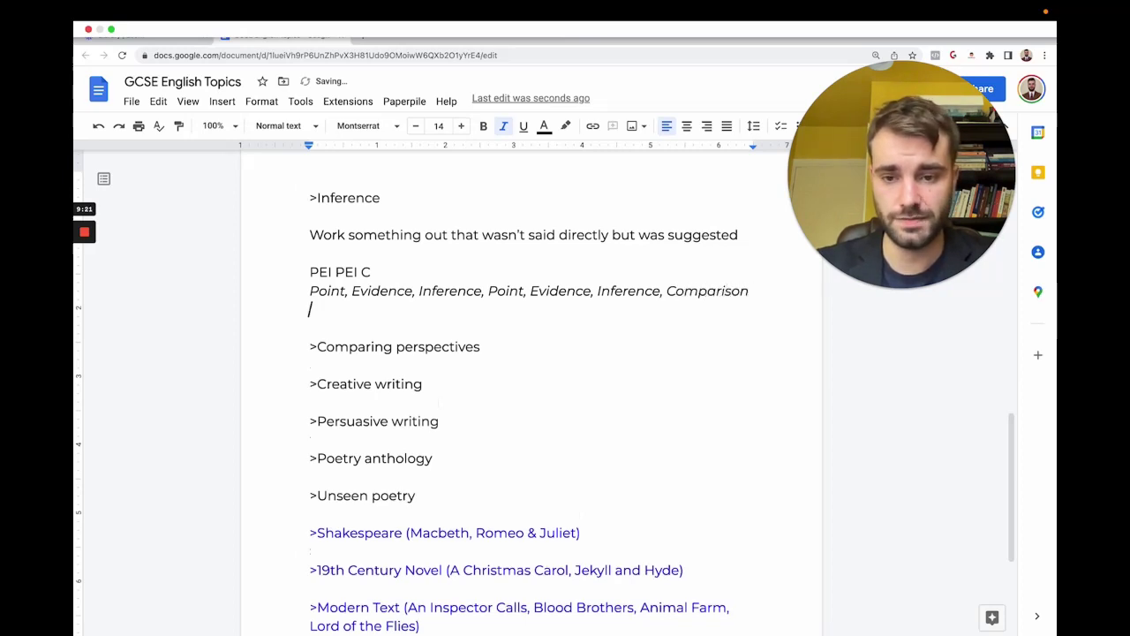
pyautogui.press('Return')
pyautogui.press('super+i')
pyautogui.press('BackSpace')
pyautogui.press('BackSpace')
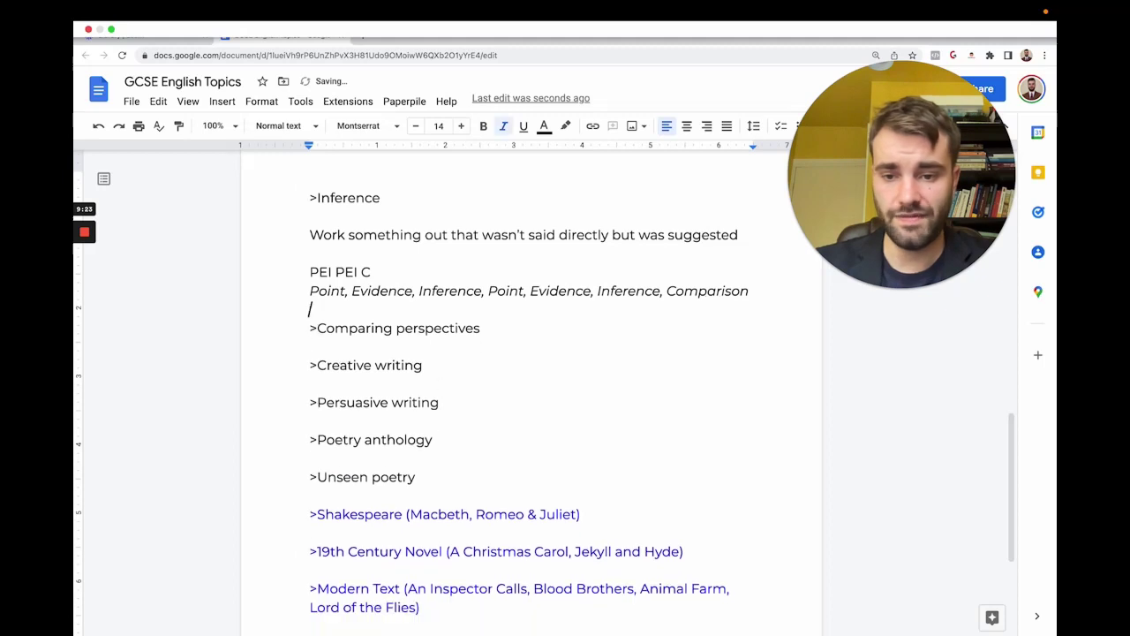
# - Type 'PETETER' below Comparing perspectives and bold the first ET
pyautogui.click(559, 333)
pyautogui.press('Return')
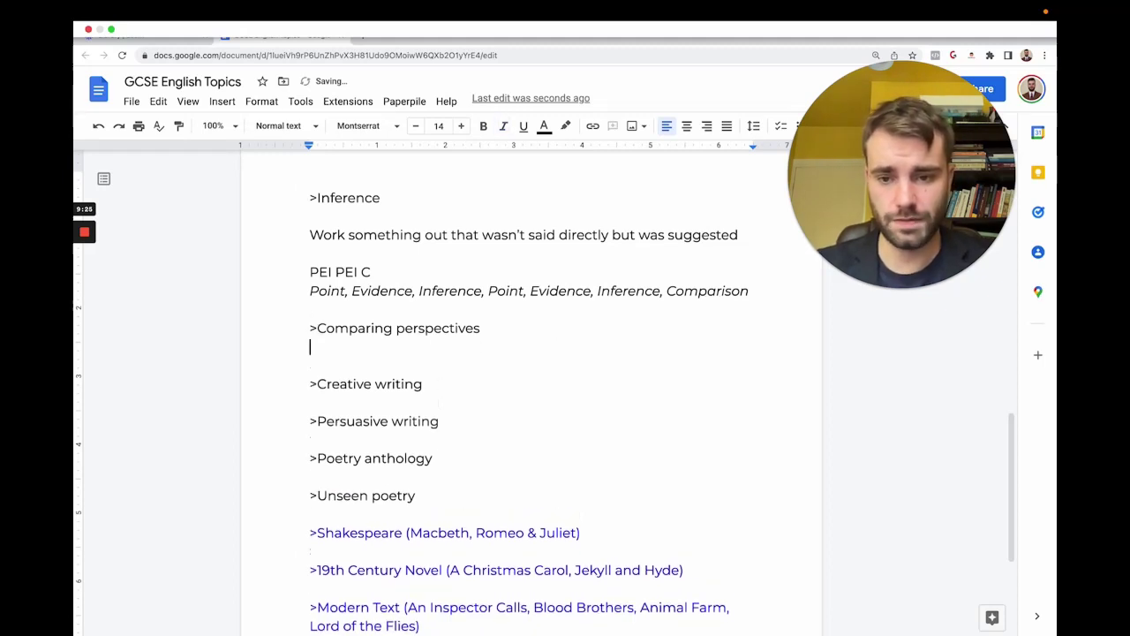
pyautogui.press('Return')
pyautogui.write('PETETER')
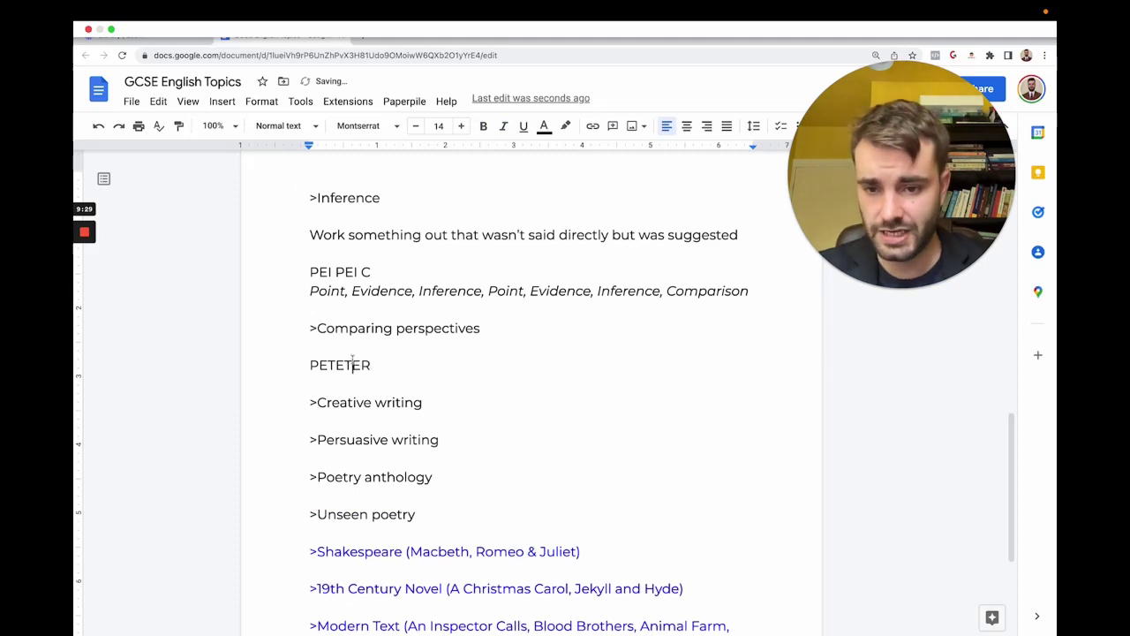
pyautogui.moveTo(353, 365); pyautogui.dragTo(341, 366)
pyautogui.press('super+b')
pyautogui.click(404, 368)
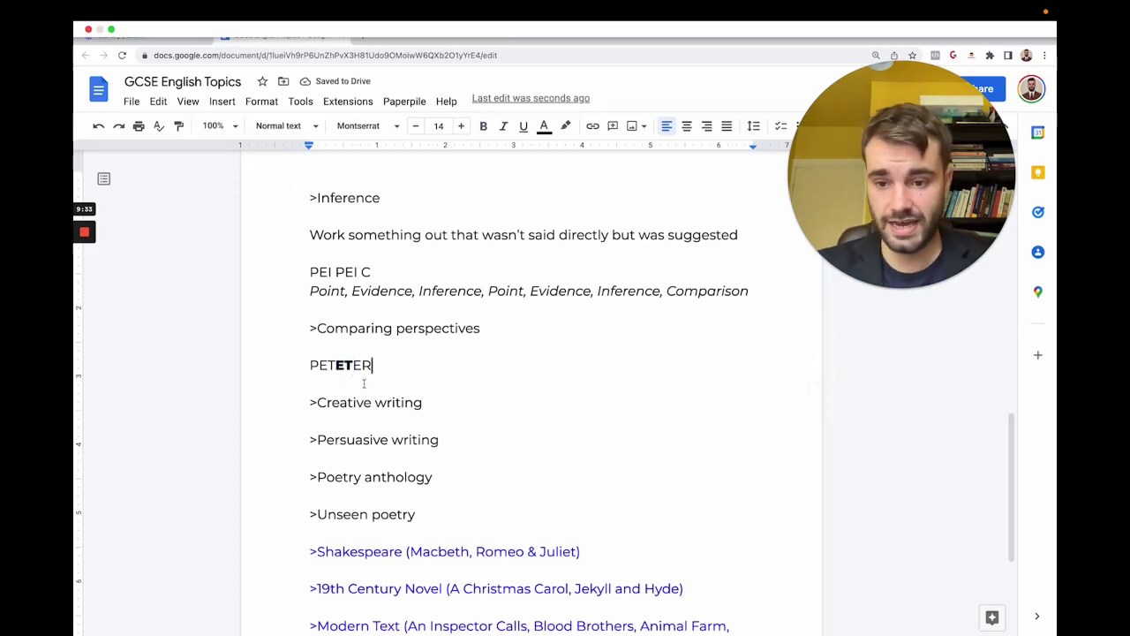
# - Expand the line to 'P(both texts) ET(text1) ET(text2) ER'
pyautogui.click(336, 364)
pyautogui.press('BackSpace')
pyautogui.write('T')
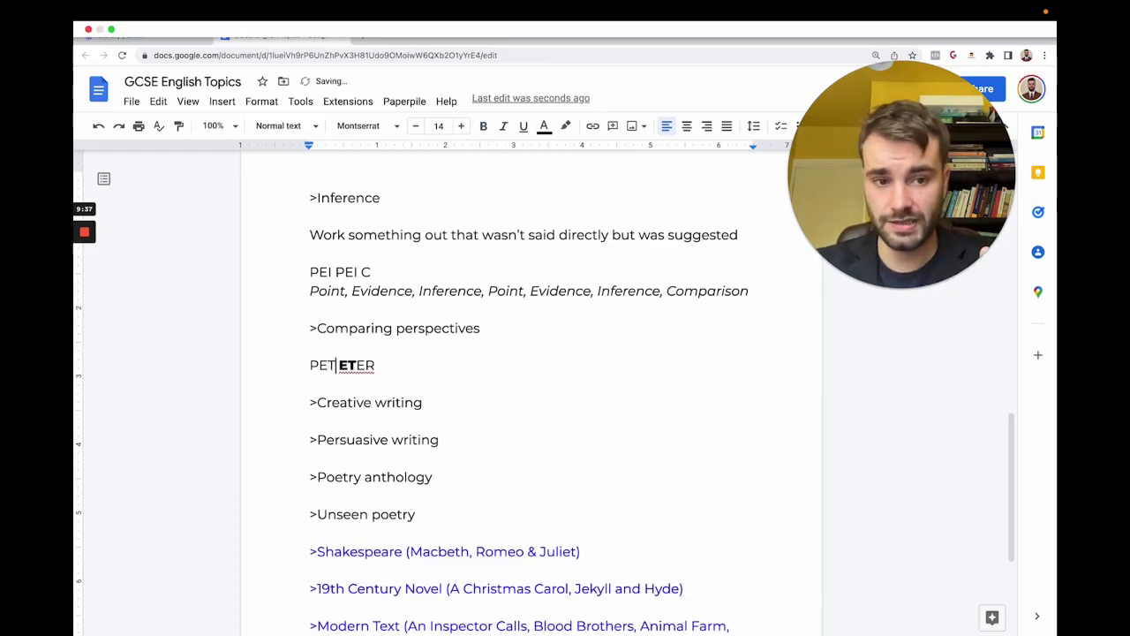
pyautogui.write('(text1)')
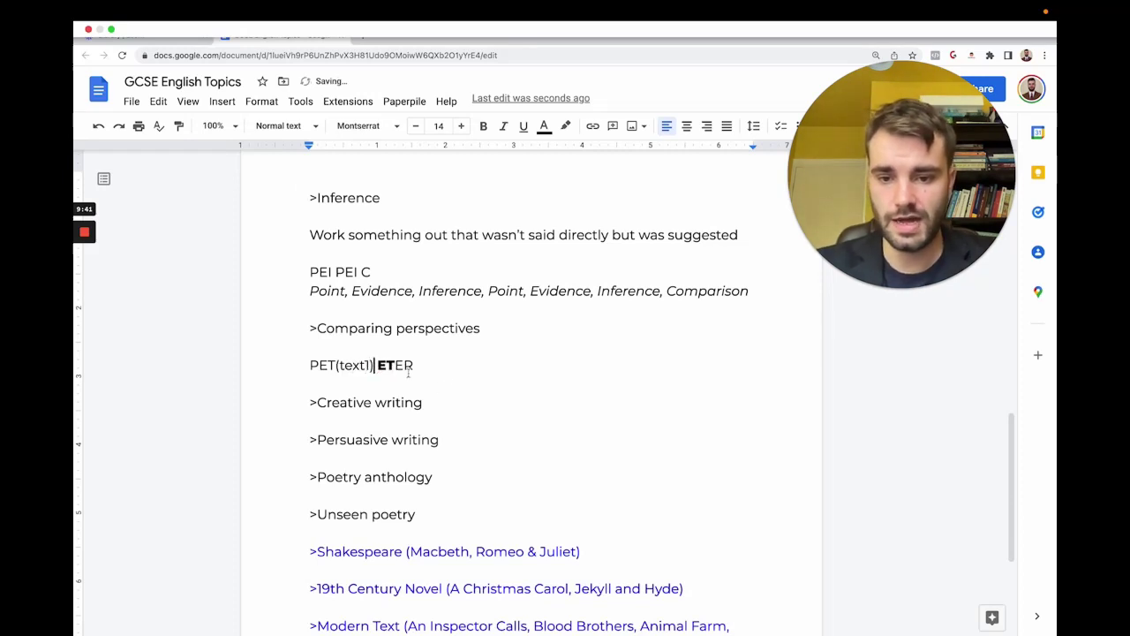
pyautogui.press('Right')
pyautogui.press('Right')
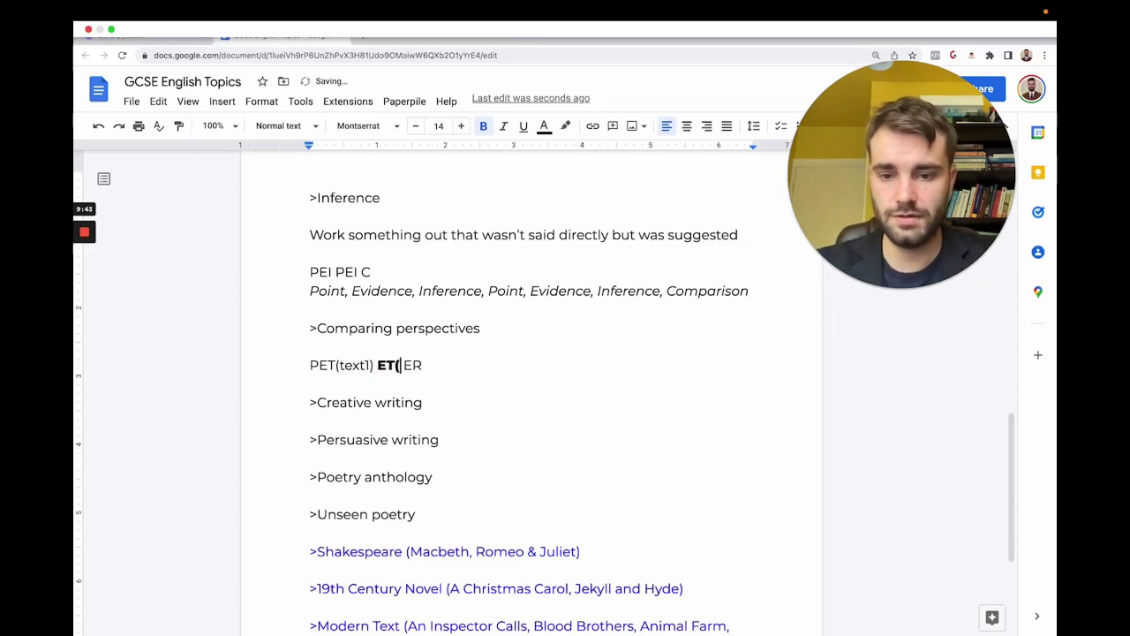
pyautogui.hotkey('ctrl', 'b')
pyautogui.write('(text2)')
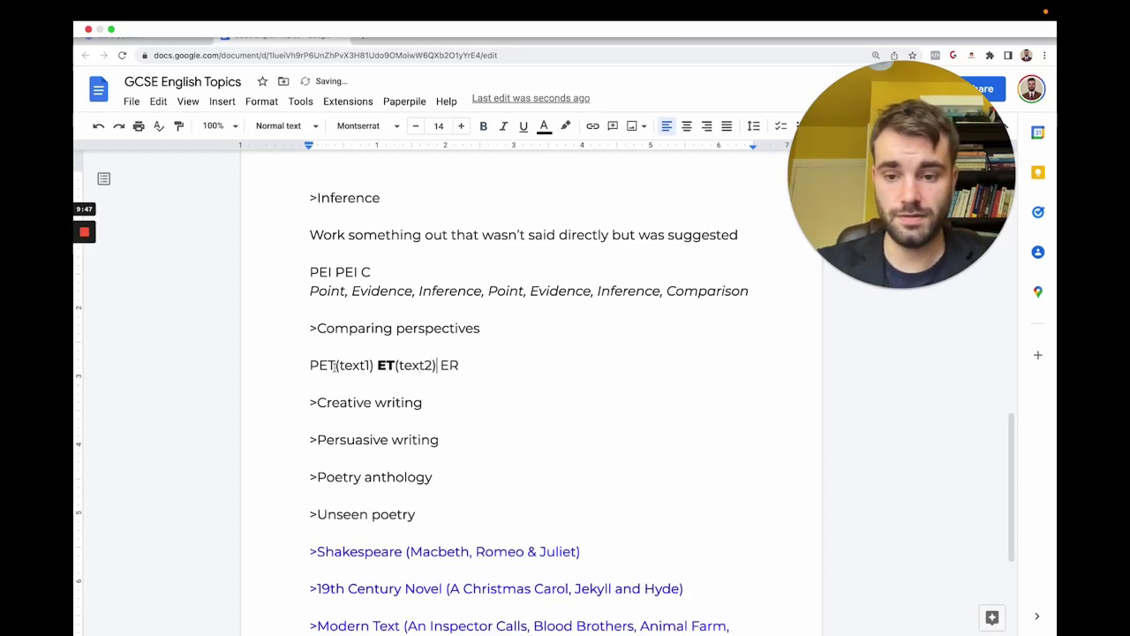
pyautogui.click(318, 366)
pyautogui.write('(')
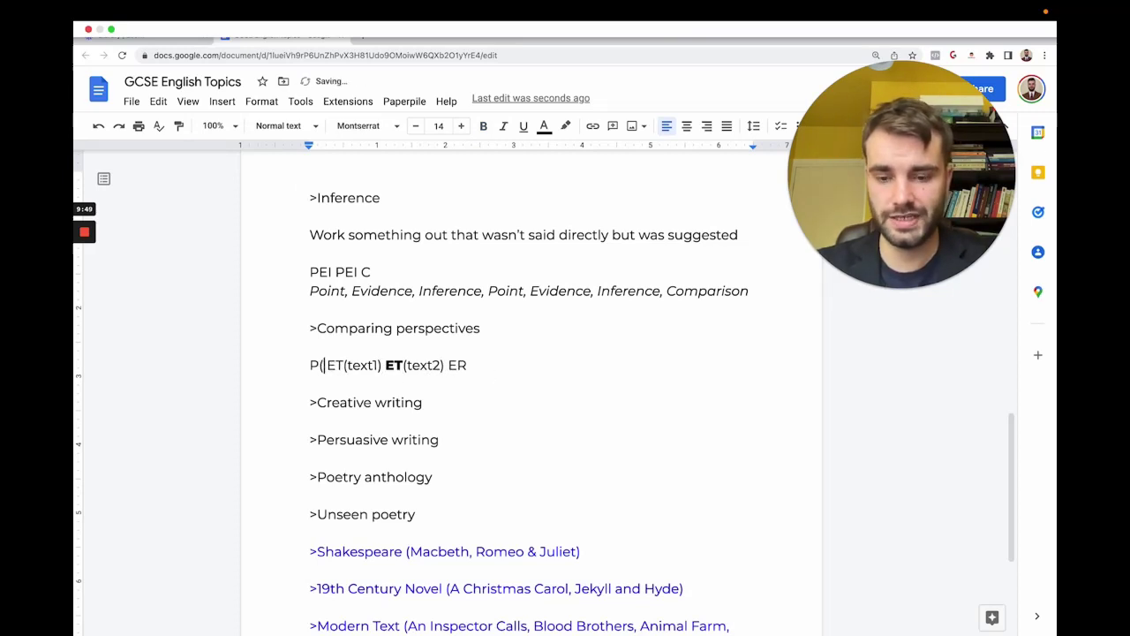
pyautogui.write('both texts)')
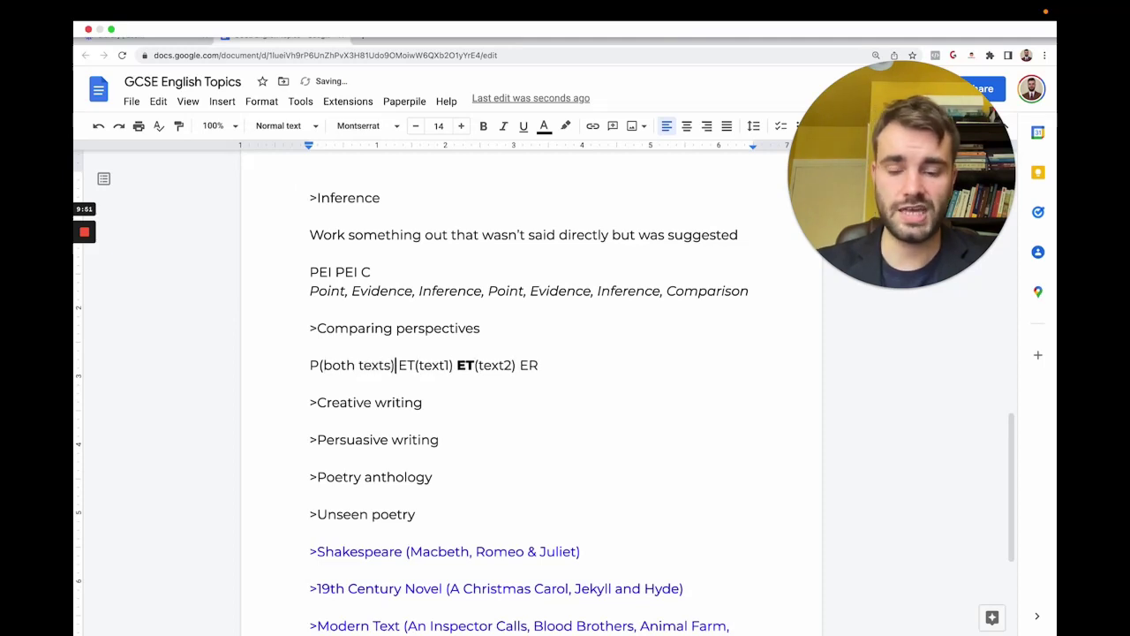
# - Make both ETs bold and copy the whole structure line
pyautogui.moveTo(415, 364); pyautogui.dragTo(399, 366)
pyautogui.hotkey('ctrl', 'b')
pyautogui.click(487, 380)
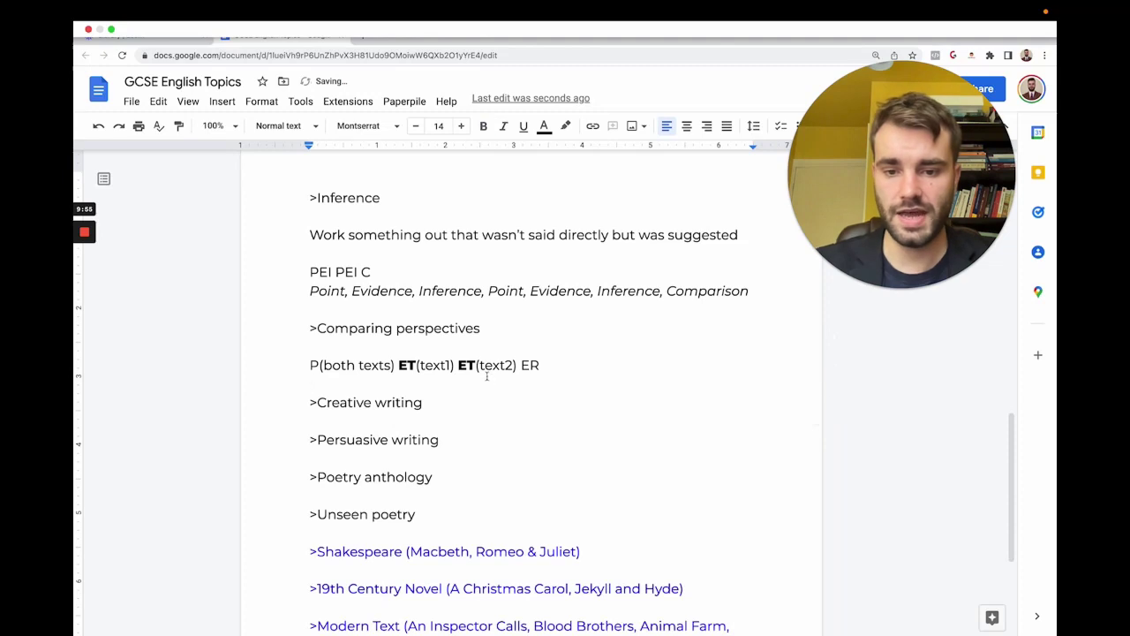
pyautogui.click(476, 366)
pyautogui.moveTo(476, 366); pyautogui.dragTo(458, 365)
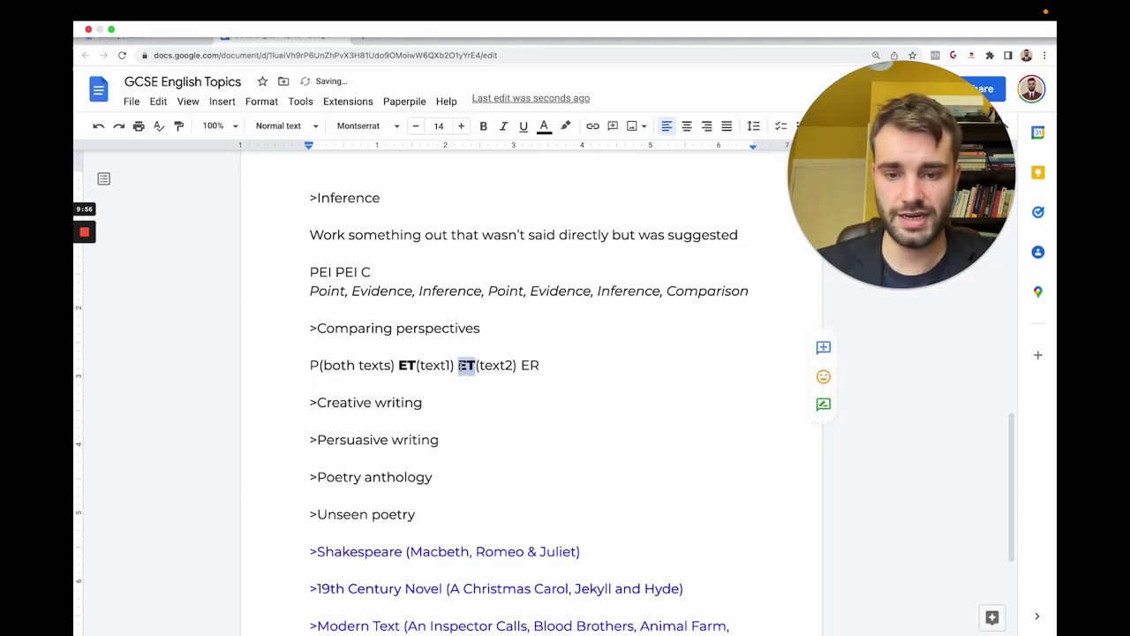
pyautogui.click(530, 369)
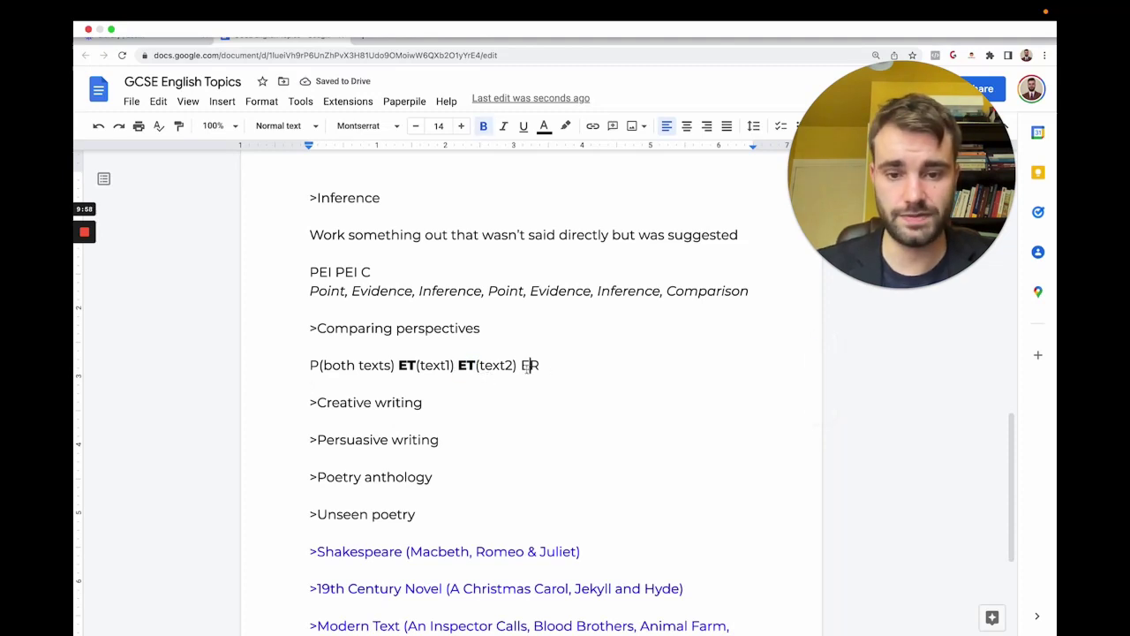
pyautogui.doubleClick(315, 366)
pyautogui.click(552, 369)
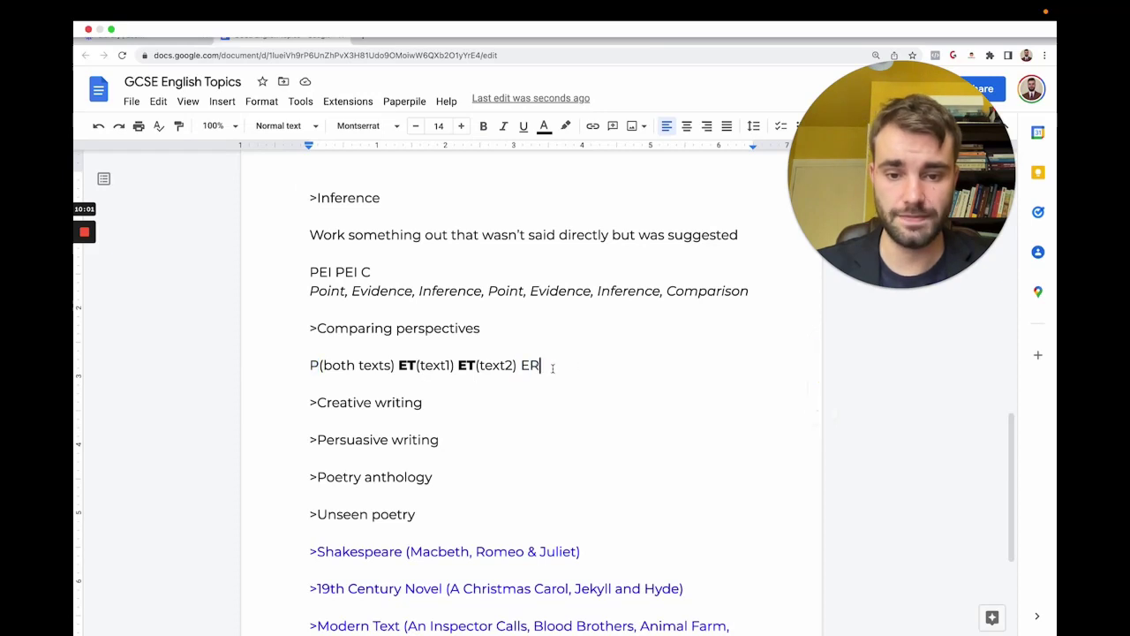
pyautogui.moveTo(552, 369); pyautogui.dragTo(294, 372)
pyautogui.hotkey('ctrl', 'c')
# - Paste the copied 'P(both texts) ET(text1) ET(text2) ER' line under Poetry anthology and Unseen poetry
pyautogui.scroll(-3, 517, 369)
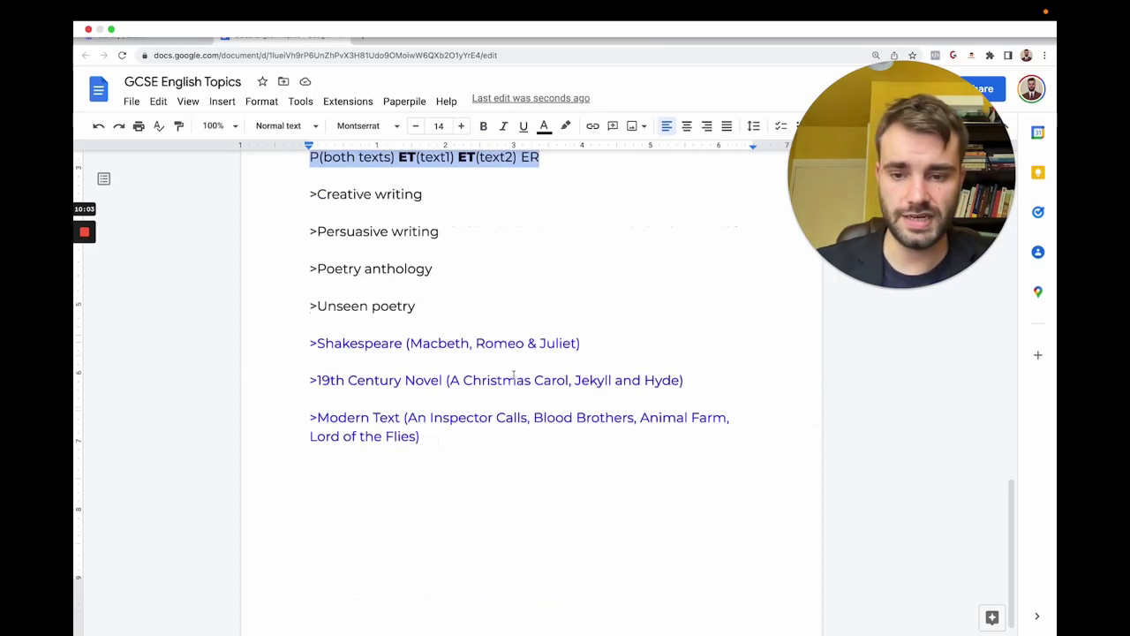
pyautogui.click(478, 274)
pyautogui.press('Return')
pyautogui.hotkey('ctrl', 'v')
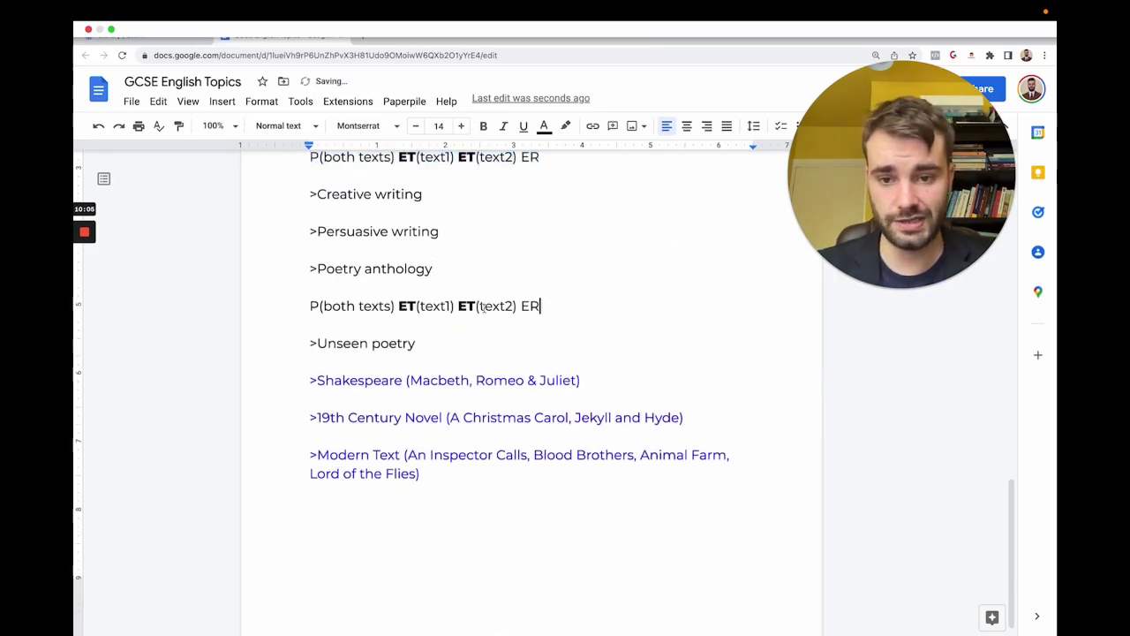
pyautogui.click(482, 341)
pyautogui.press('Return')
pyautogui.hotkey('ctrl', 'v')
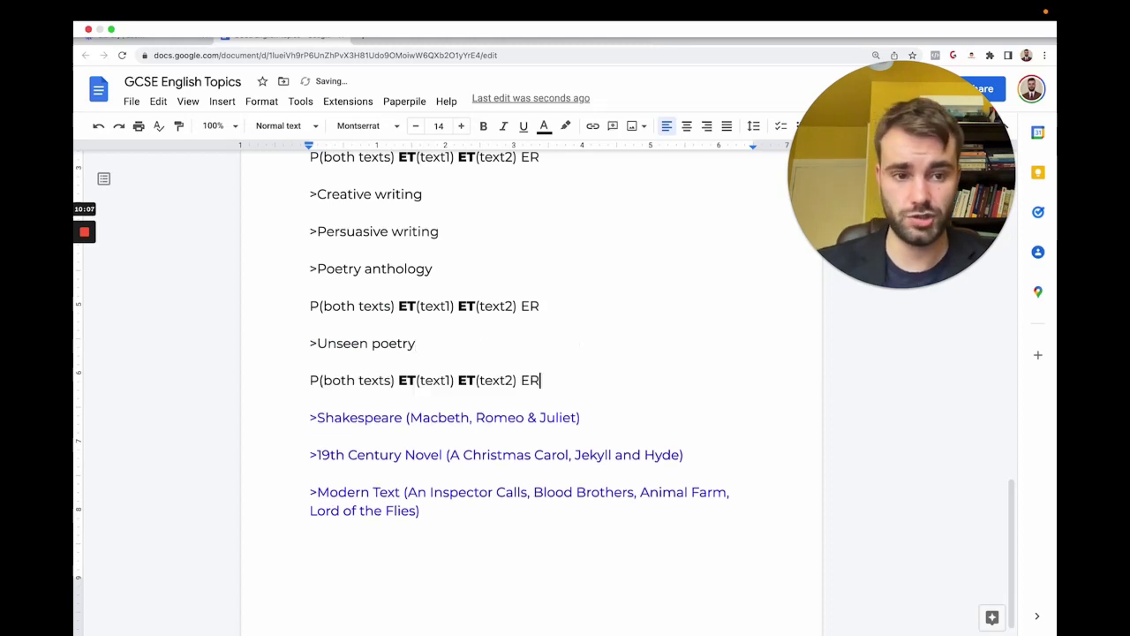
pyautogui.scroll(5, 484, 346)
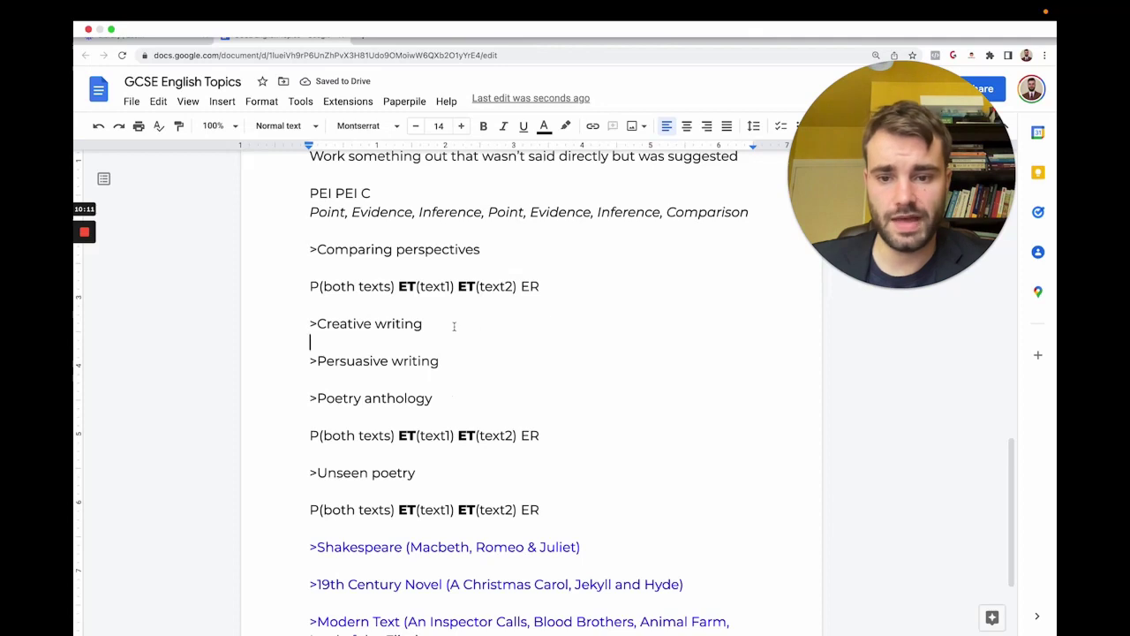
pyautogui.moveTo(426, 325); pyautogui.dragTo(309, 325)
pyautogui.click(484, 312)
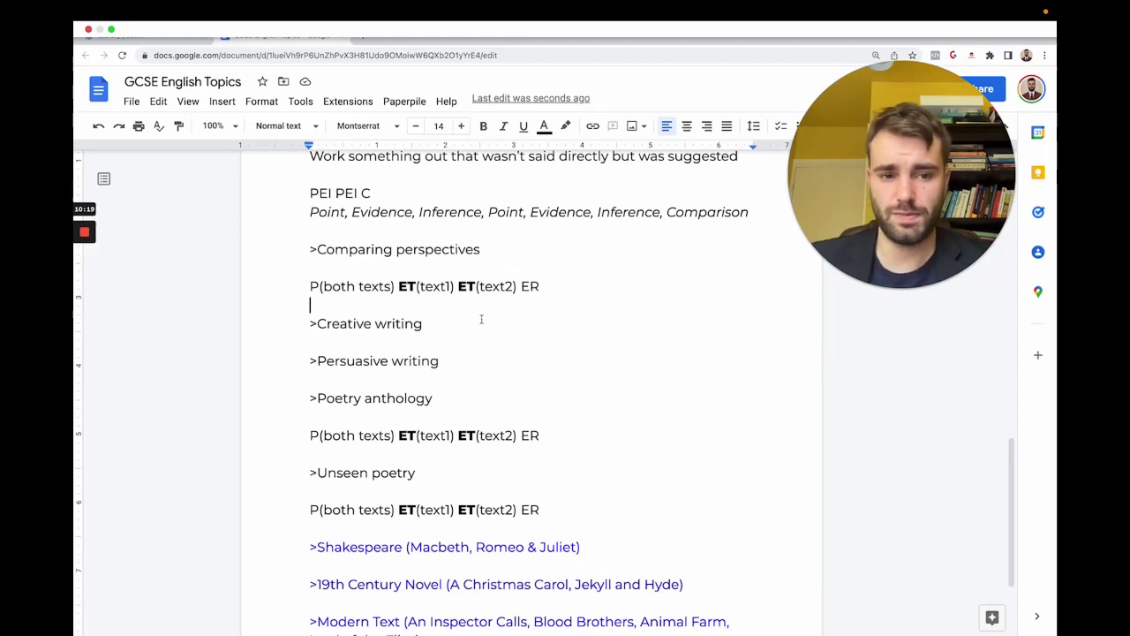
pyautogui.click(482, 323)
pyautogui.press('Return')
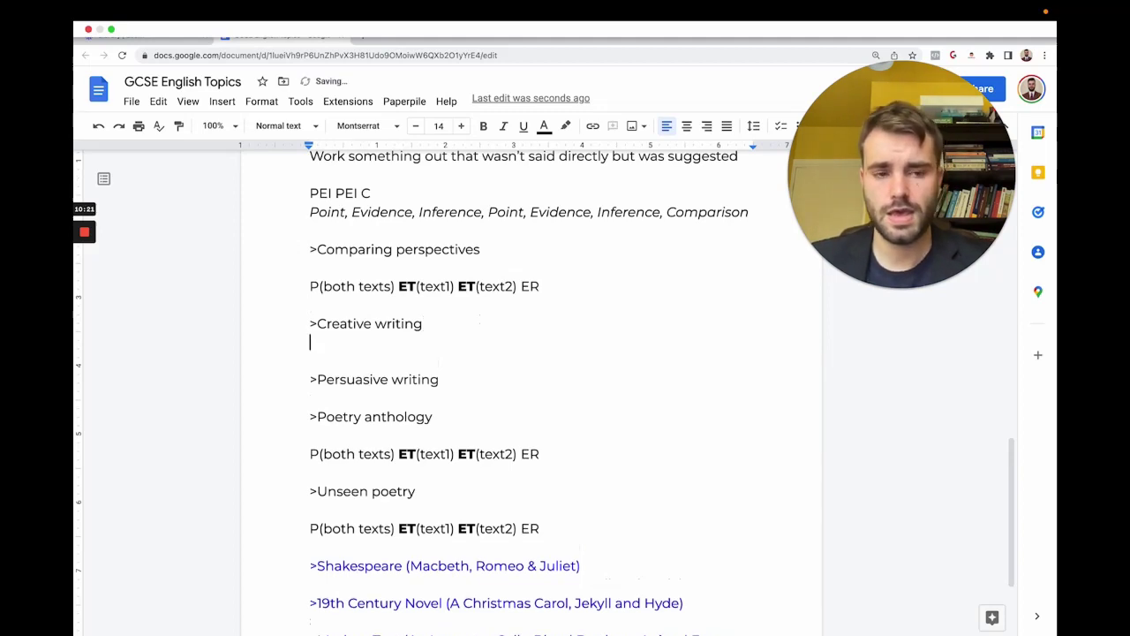
pyautogui.press('Return')
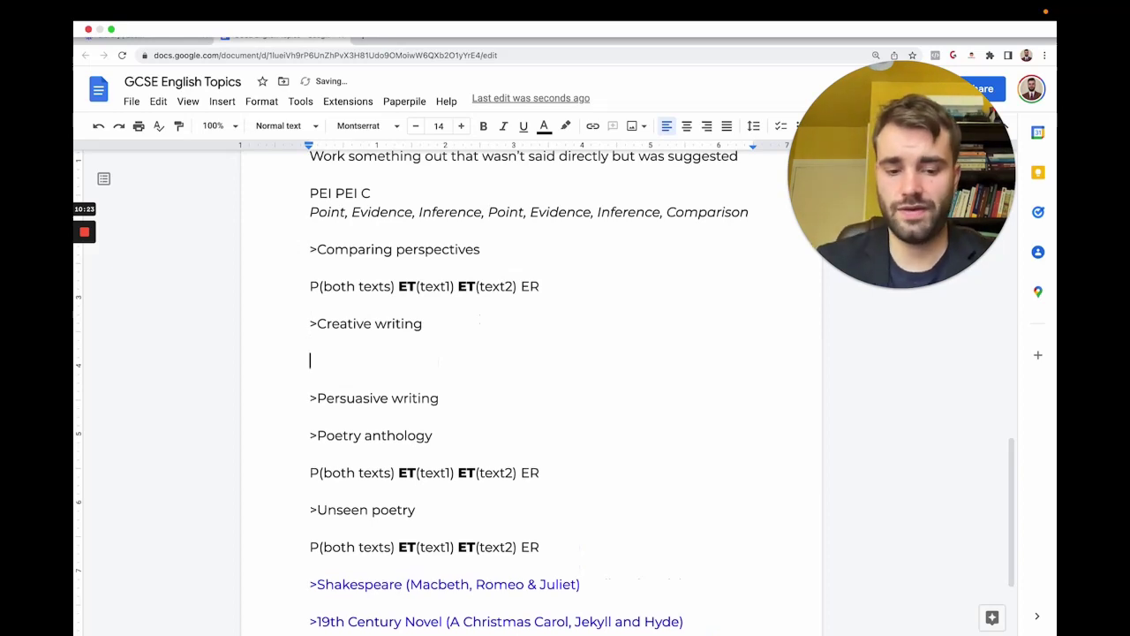
pyautogui.press('super+b')
pyautogui.write('Wh')
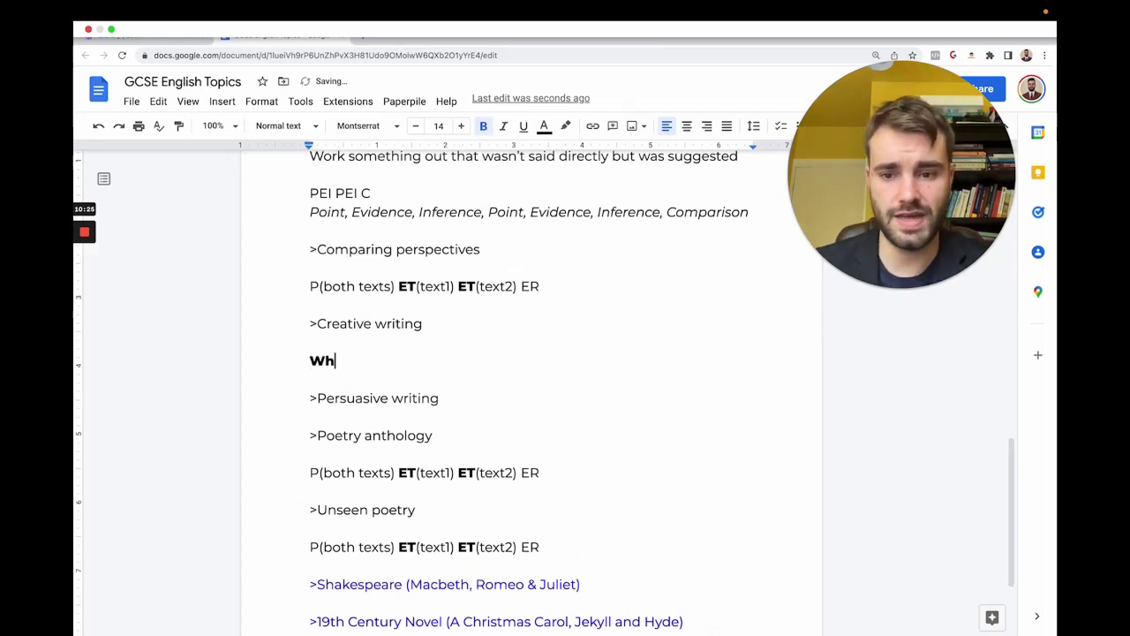
pyautogui.write('o')
pyautogui.press('BackSpace')
pyautogui.write('en/Where')
pyautogui.press('super+b')
pyautogui.write('-> Set')
pyautogui.write('ting')
pyautogui.press('Return')
pyautogui.press('super+b')
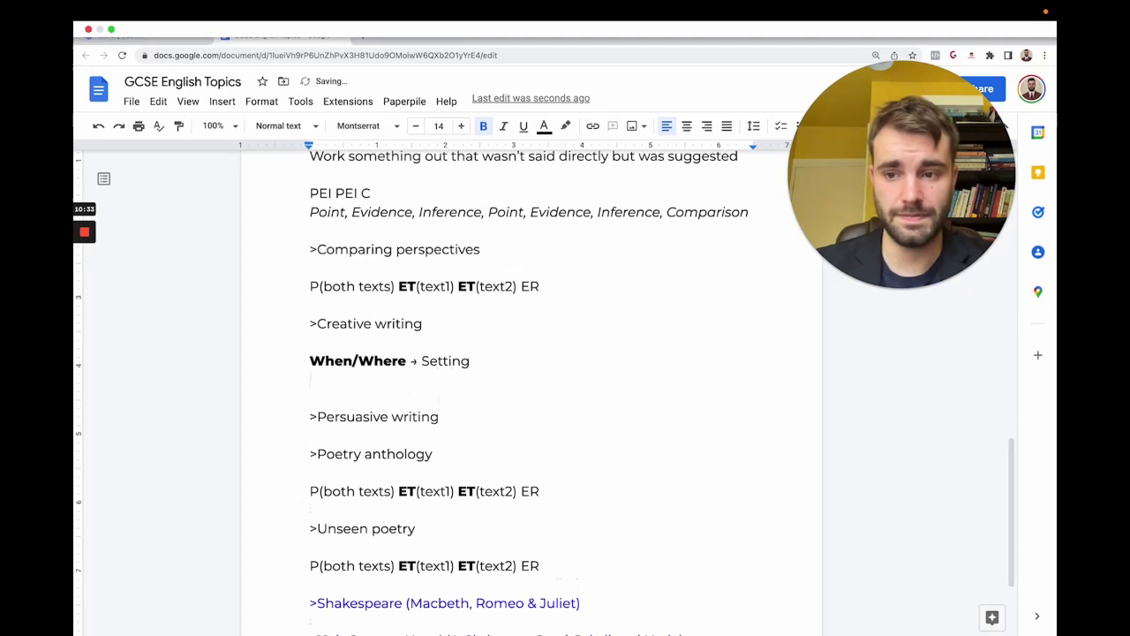
pyautogui.write('Who')
pyautogui.press('super+b')
pyautogui.write('-> Character')
pyautogui.press('Return')
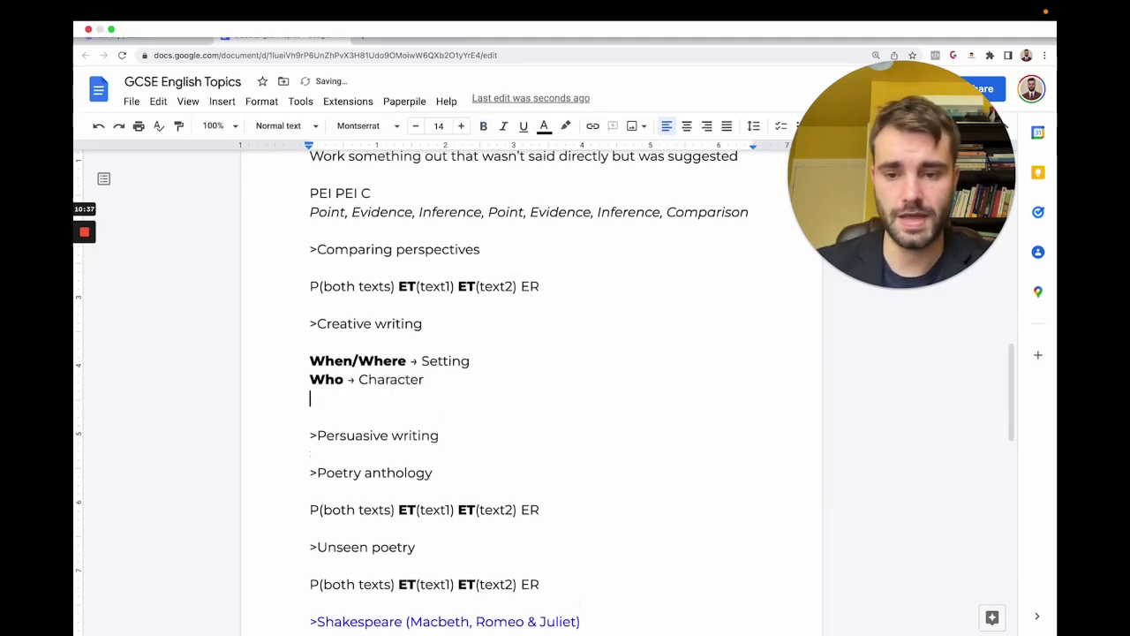
pyautogui.press('super+b')
pyautogui.write('What')
pyautogui.press('super+b')
pyautogui.write('->')
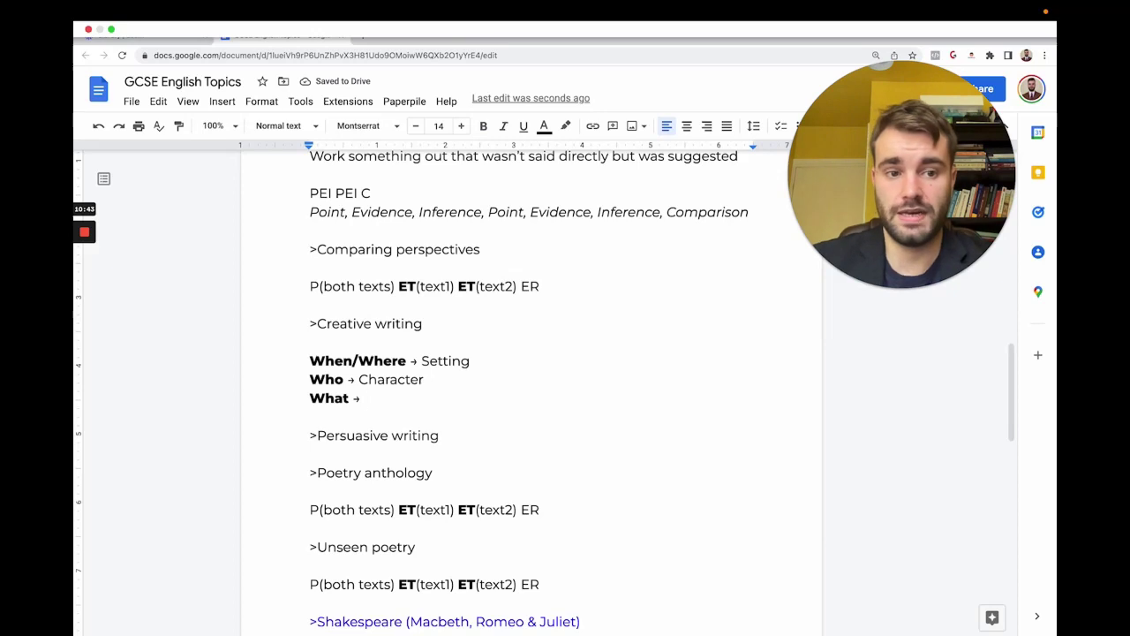
pyautogui.write('Plot )')
pyautogui.press('BackSpace')
pyautogui.write('(proble')
pyautogui.press('BackSpace')
pyautogui.press('BackSpace')
pyautogui.write('lem/solution)')
pyautogui.press('Return')
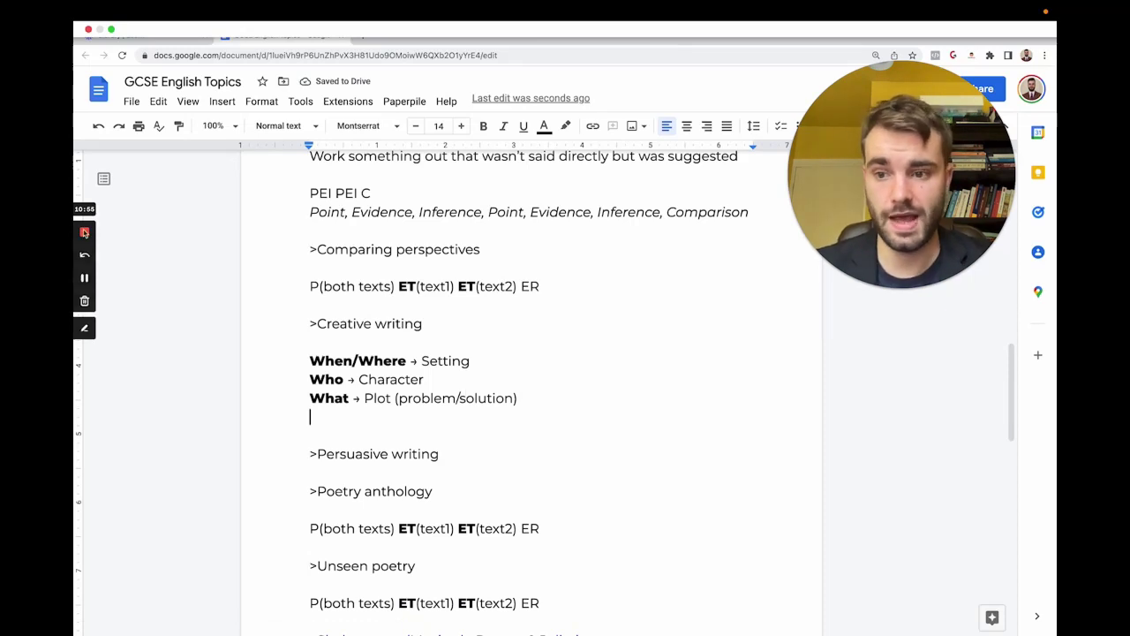
pyautogui.click(84, 278)
pyautogui.click(85, 278)
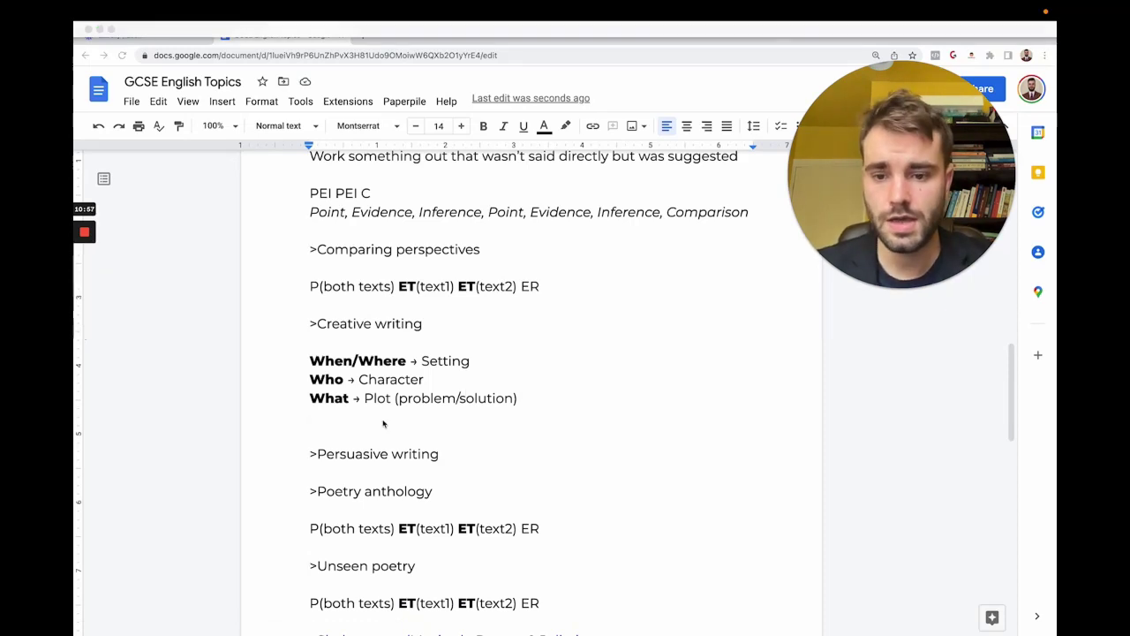
# - Move to the empty line under What → Plot (problem/solution) and remove a stray W
pyautogui.click(392, 414)
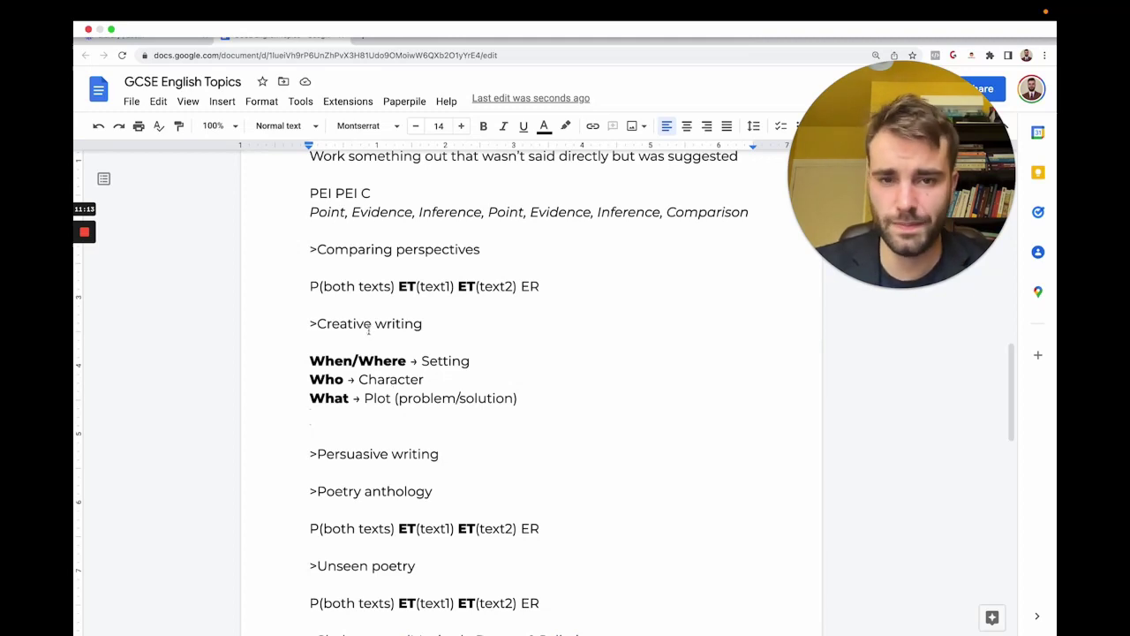
pyautogui.moveTo(855, 181); pyautogui.dragTo(594, 143)
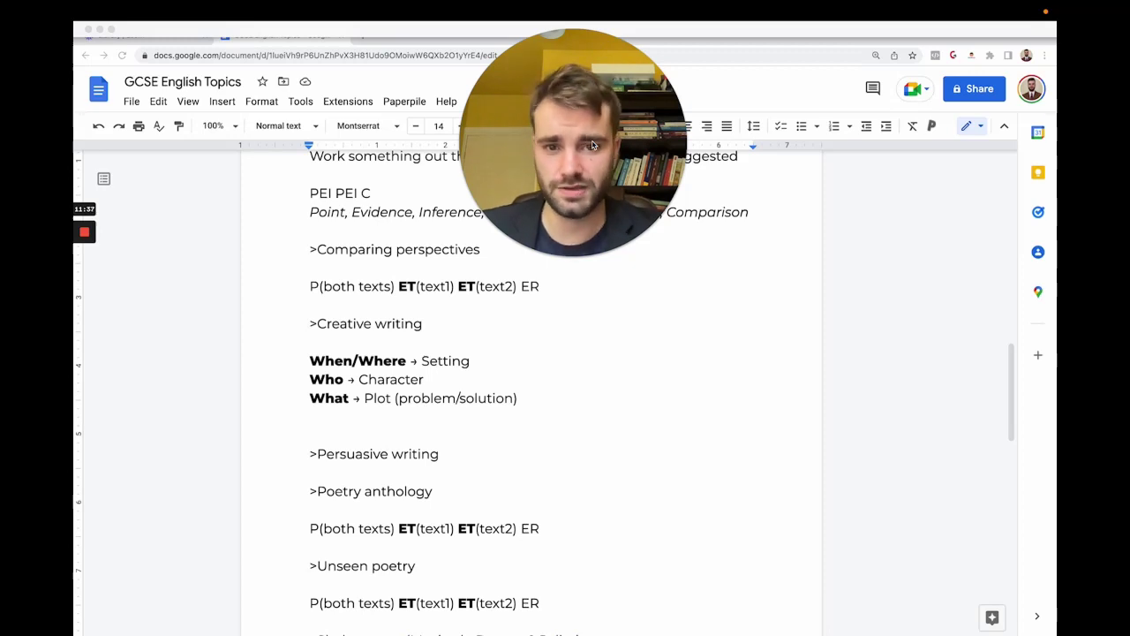
pyautogui.click(426, 415)
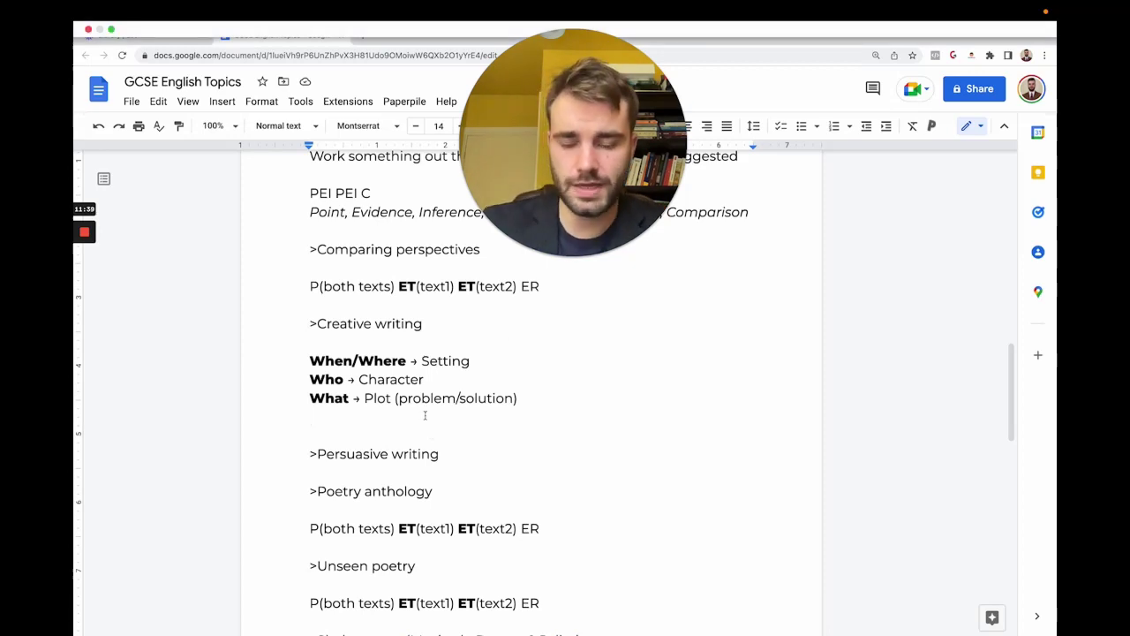
pyautogui.write('W')
pyautogui.press('BackSpace')
# - Complete the line as 'Why → why it matters (resolution)' and add a blank line below
pyautogui.write('Why ')
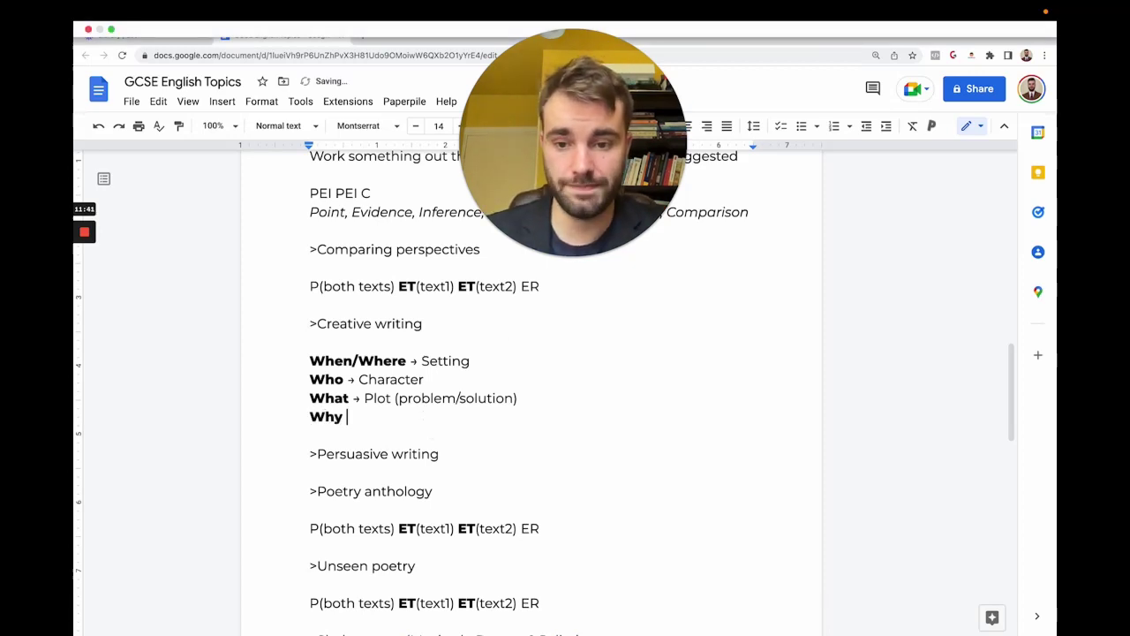
pyautogui.write('b-')
pyautogui.press('BackSpace')
pyautogui.press('BackSpace')
pyautogui.write('--> why it ma')
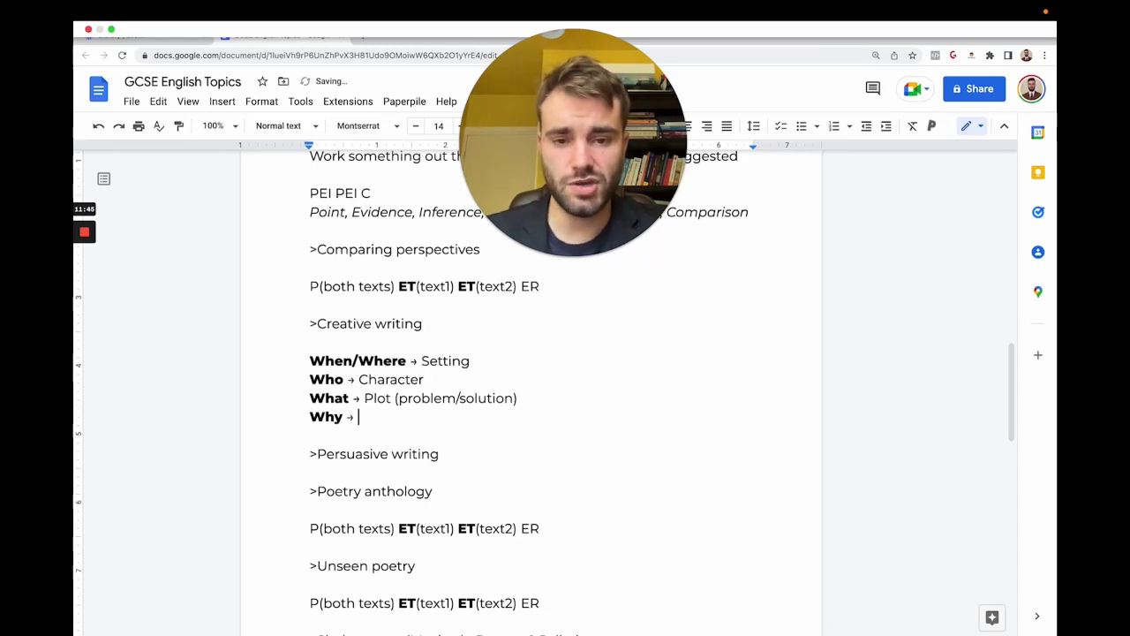
pyautogui.write('tte')
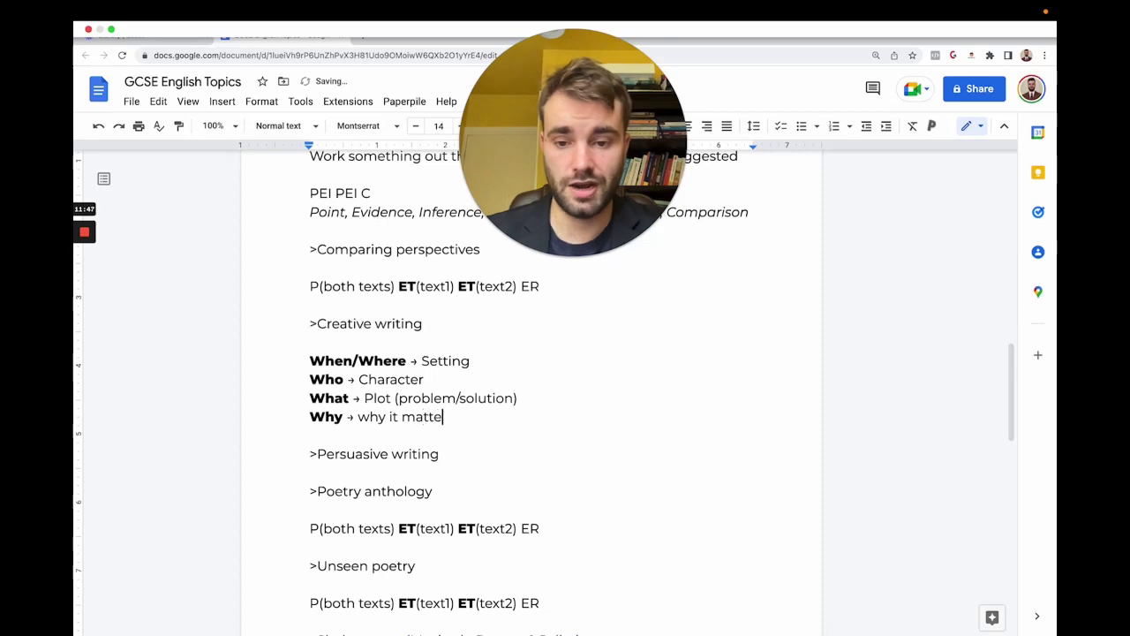
pyautogui.write('rs (')
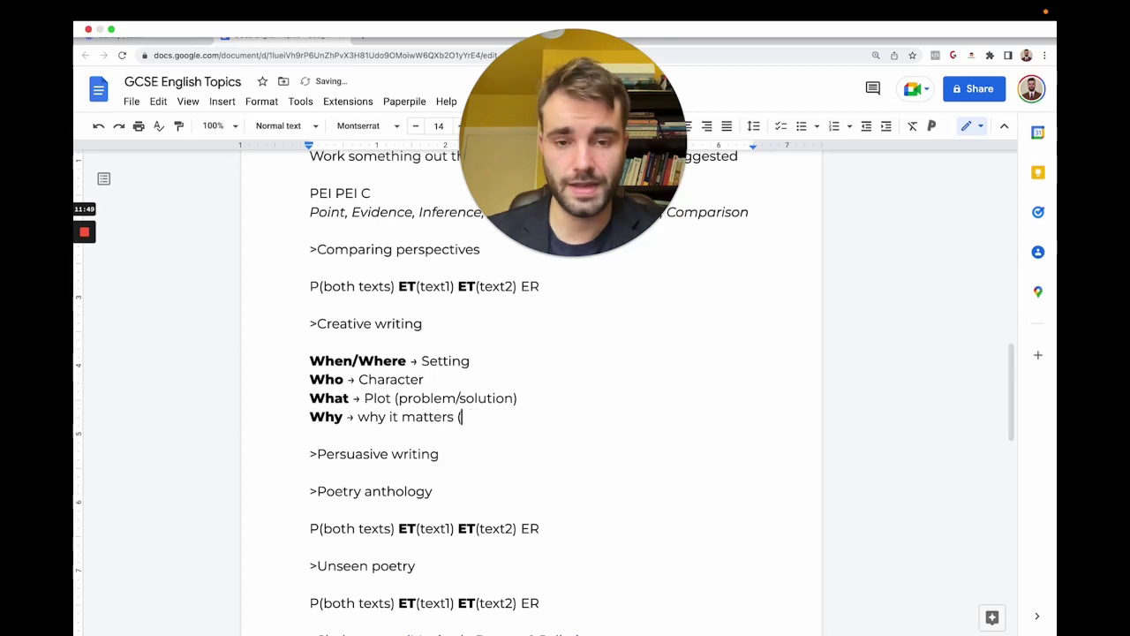
pyautogui.write('resolution)')
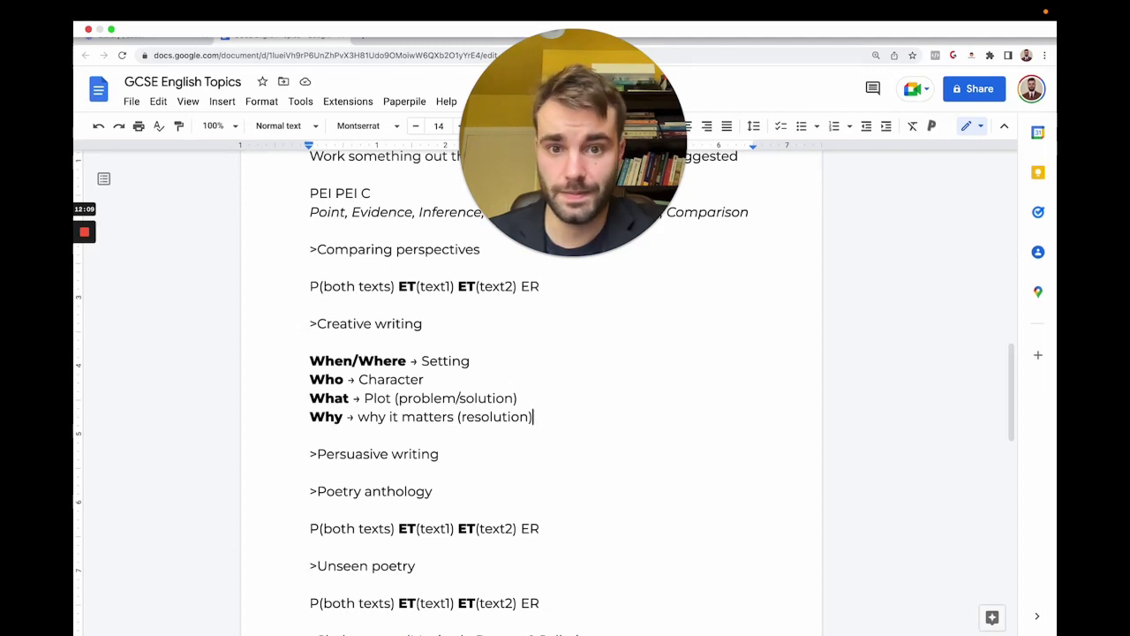
pyautogui.press('Return')
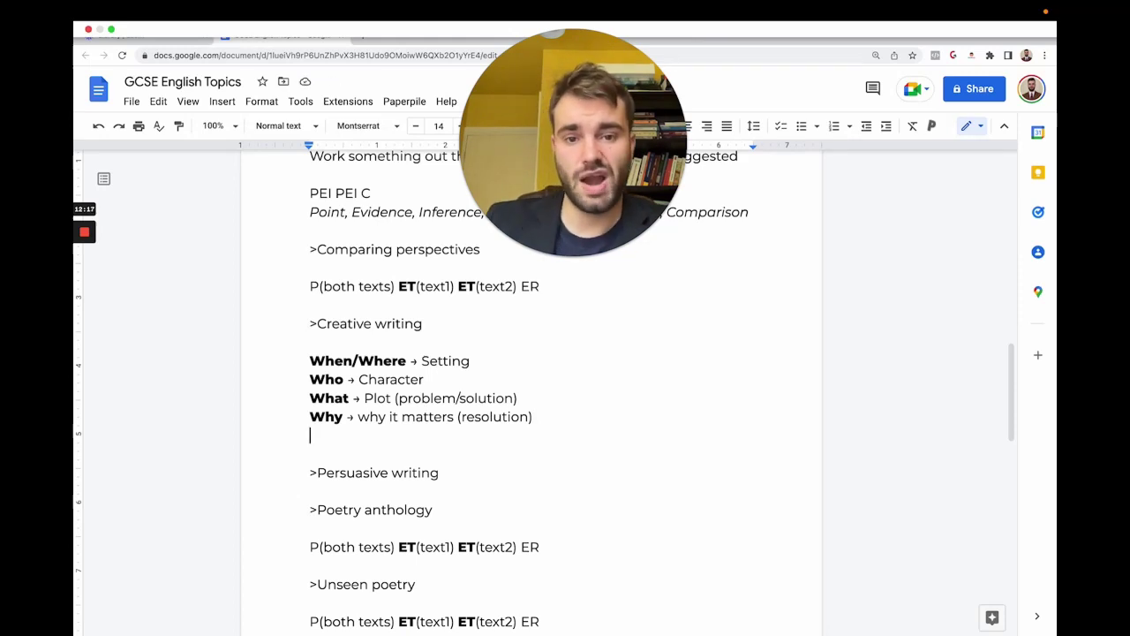
pyautogui.moveTo(425, 379); pyautogui.dragTo(532, 417)
pyautogui.click(366, 379)
pyautogui.click(532, 417)
pyautogui.click(525, 445)
# - Start a numbered list: Background, Inciting incident (trigger), Rising action
pyautogui.press('Return')
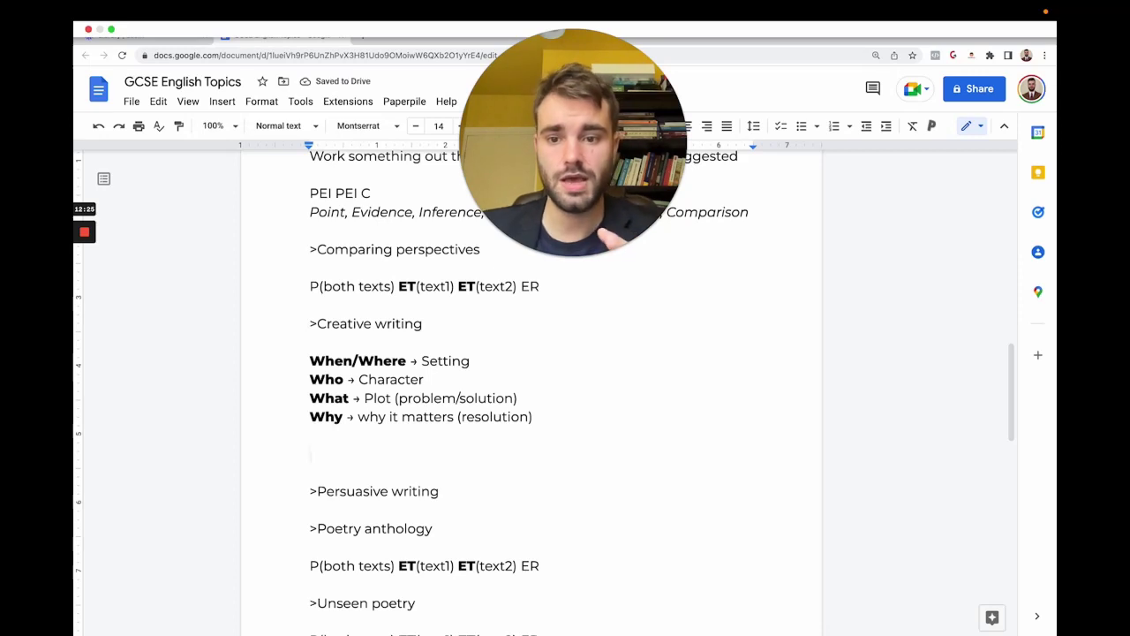
pyautogui.write('1) ')
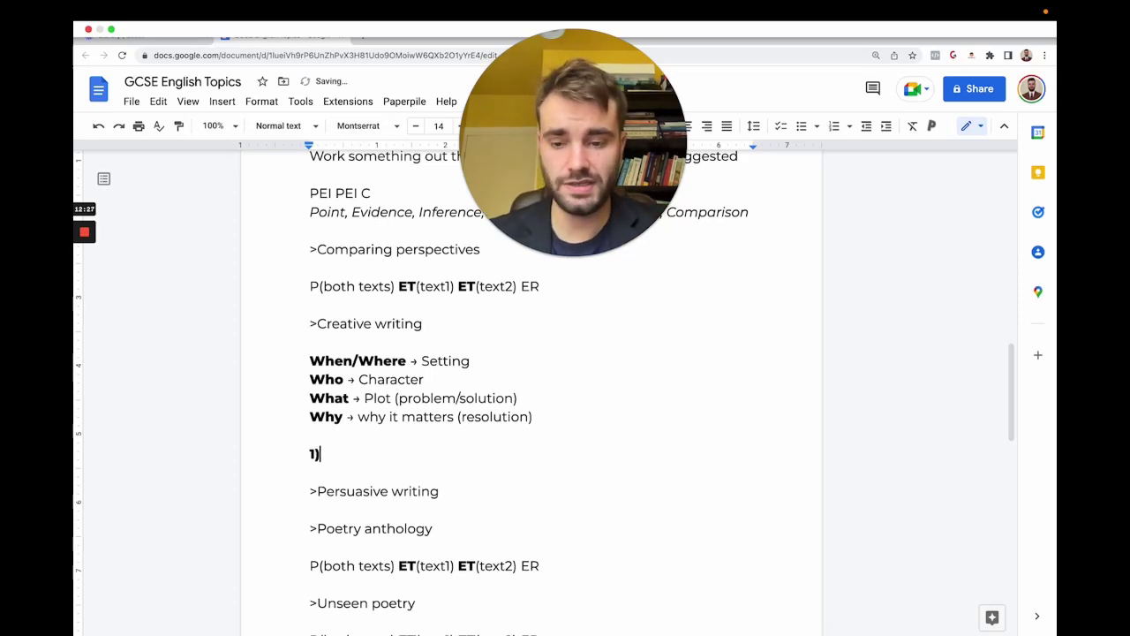
pyautogui.write('Background')
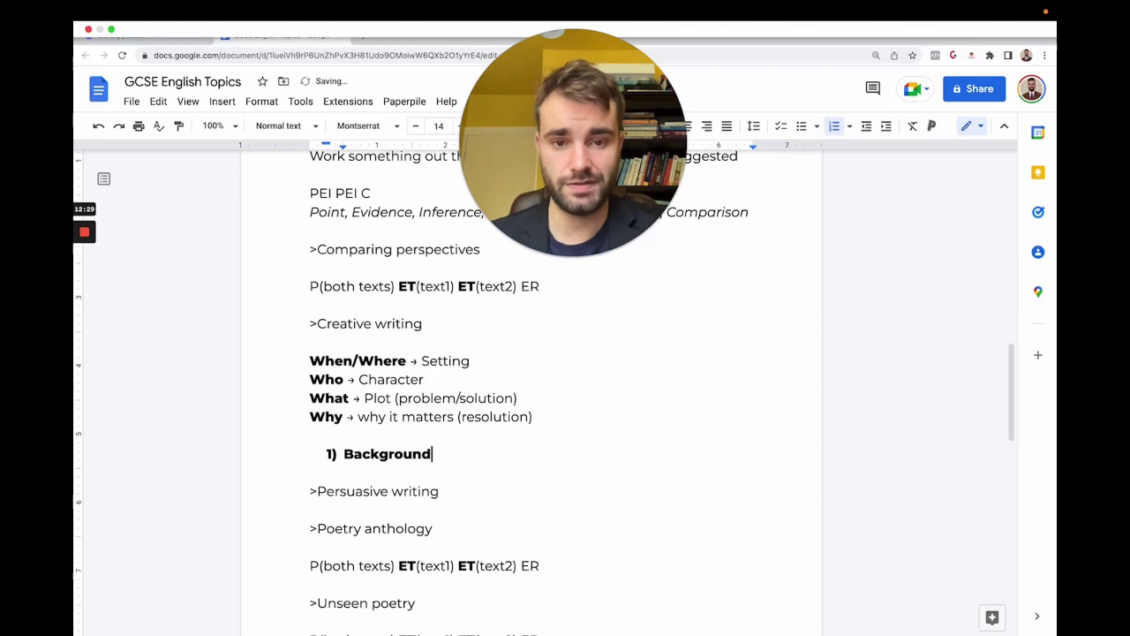
pyautogui.press('Return')
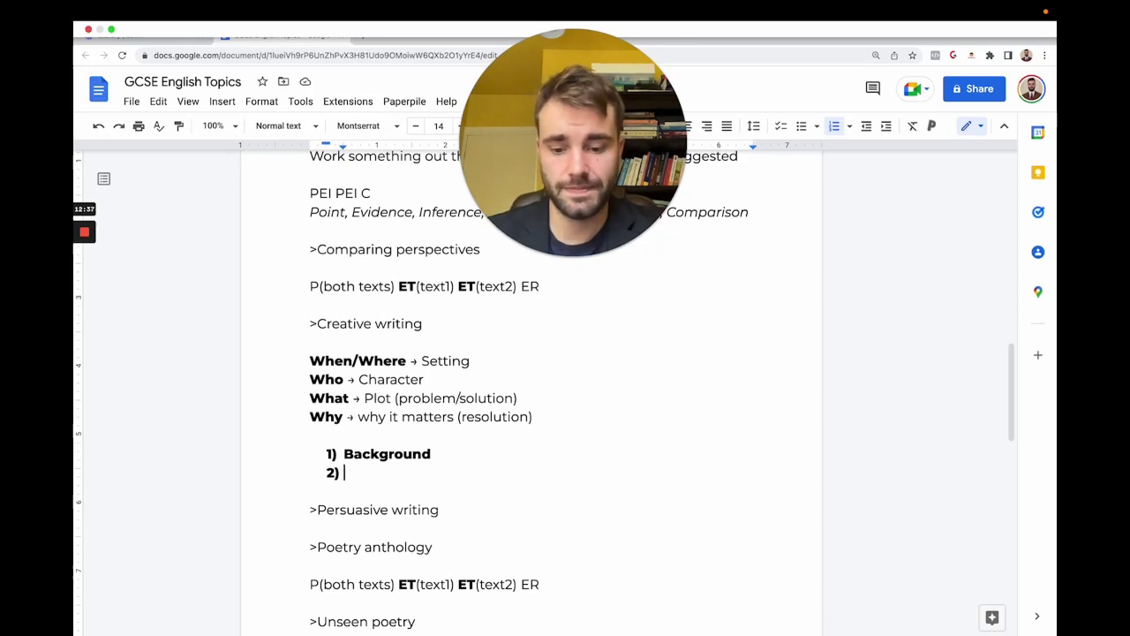
pyautogui.write('Inciting in')
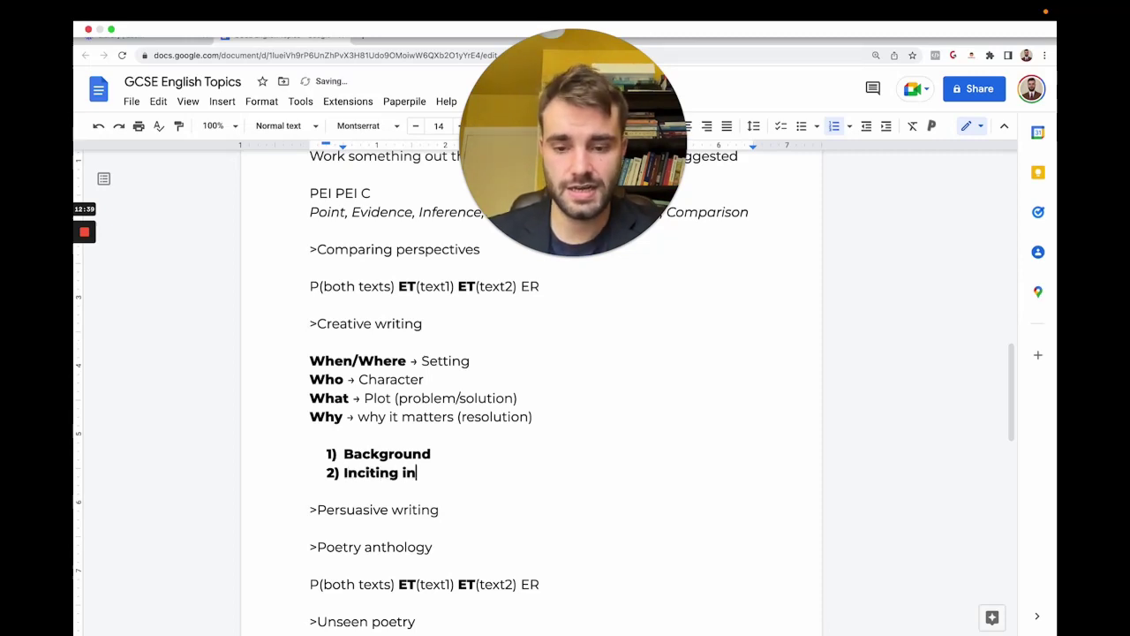
pyautogui.write('cident (tri')
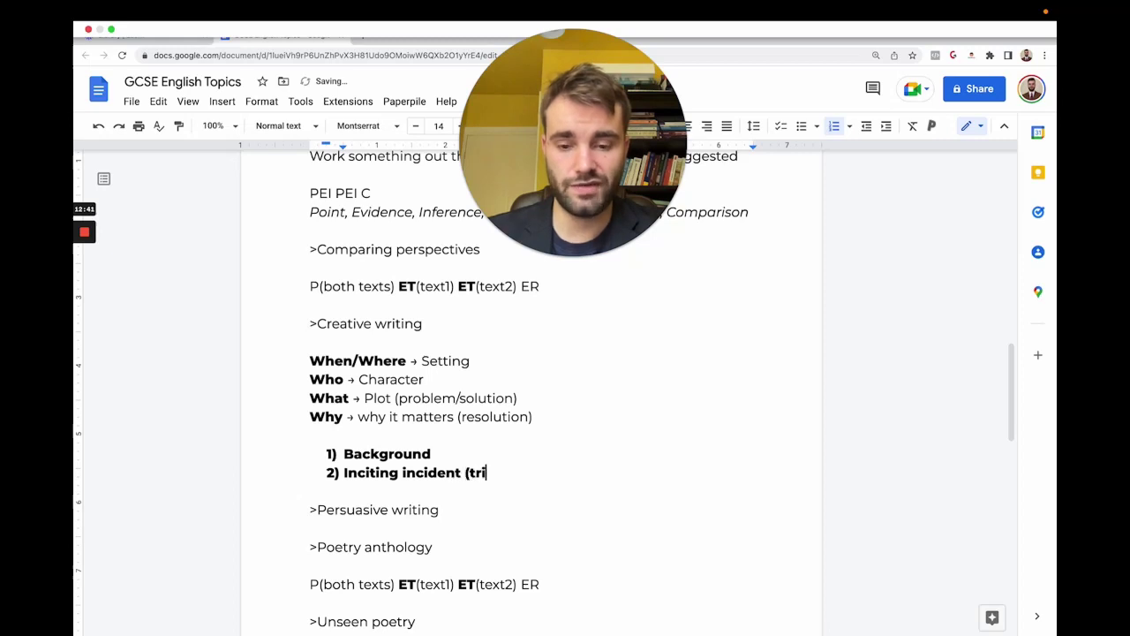
pyautogui.write('gger)')
pyautogui.press('Return')
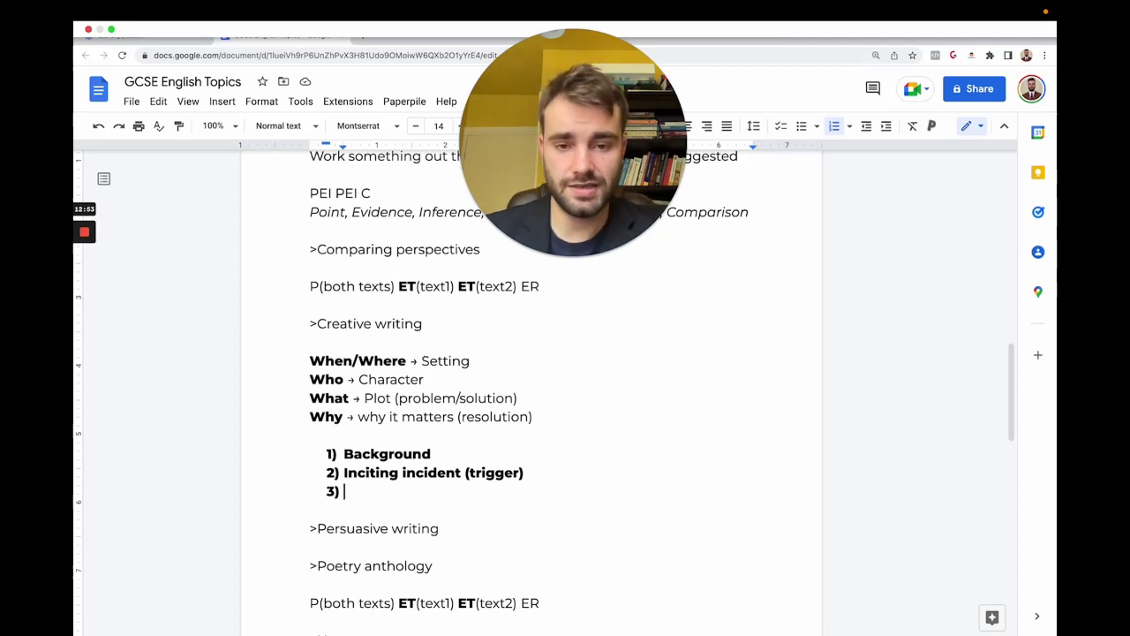
pyautogui.write('Rising acton')
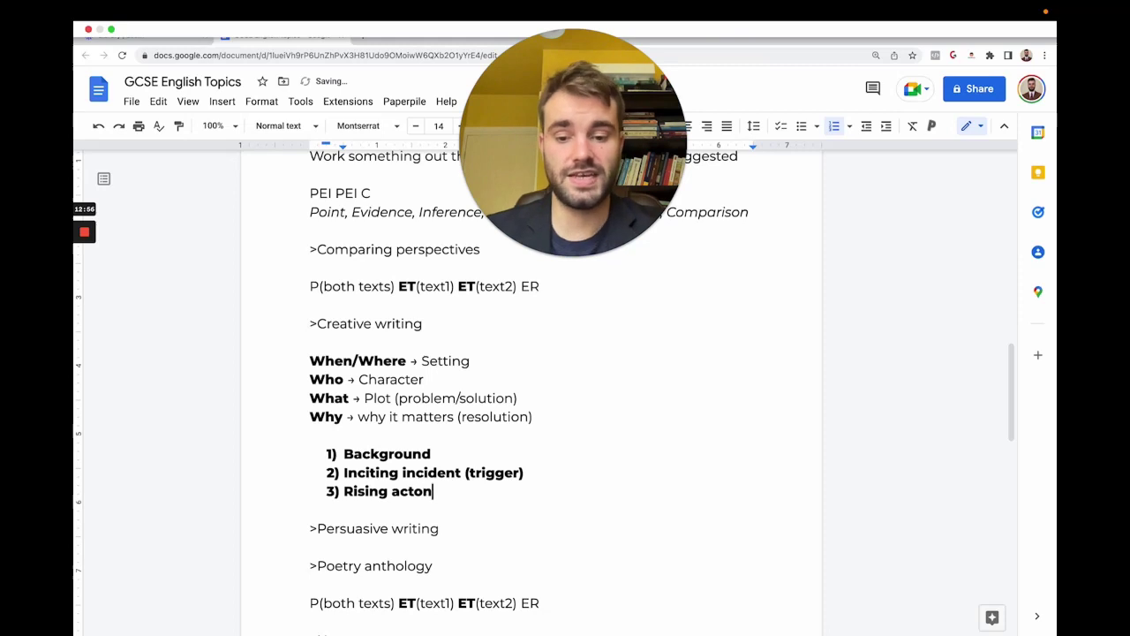
pyautogui.press('BackSpace')
pyautogui.press('BackSpace')
pyautogui.write('ion')
# - Add items Climax (big crisis/problem) and Resolution (how it turns out)
pyautogui.press('Return')
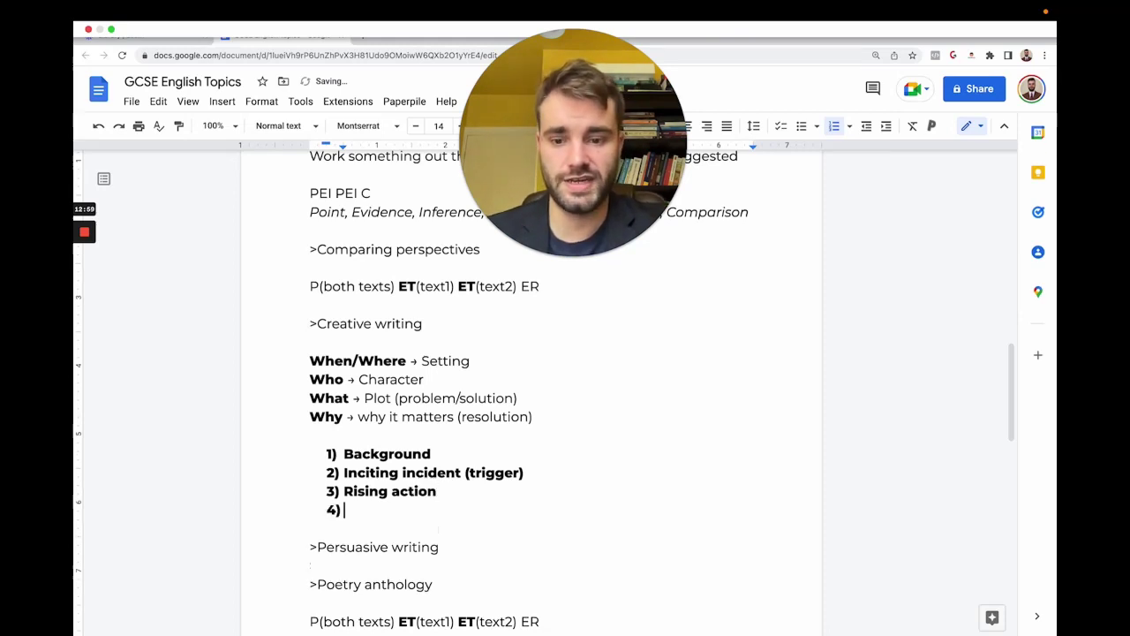
pyautogui.write('Climax (big crisis/problem)')
pyautogui.press('Return')
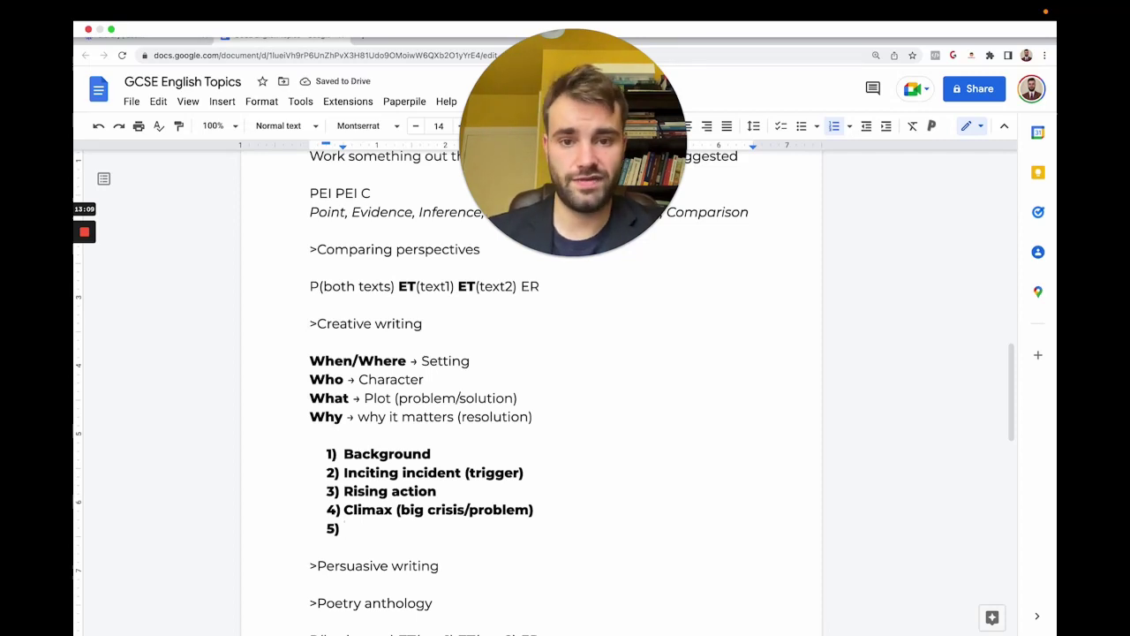
pyautogui.write('Resolution ')
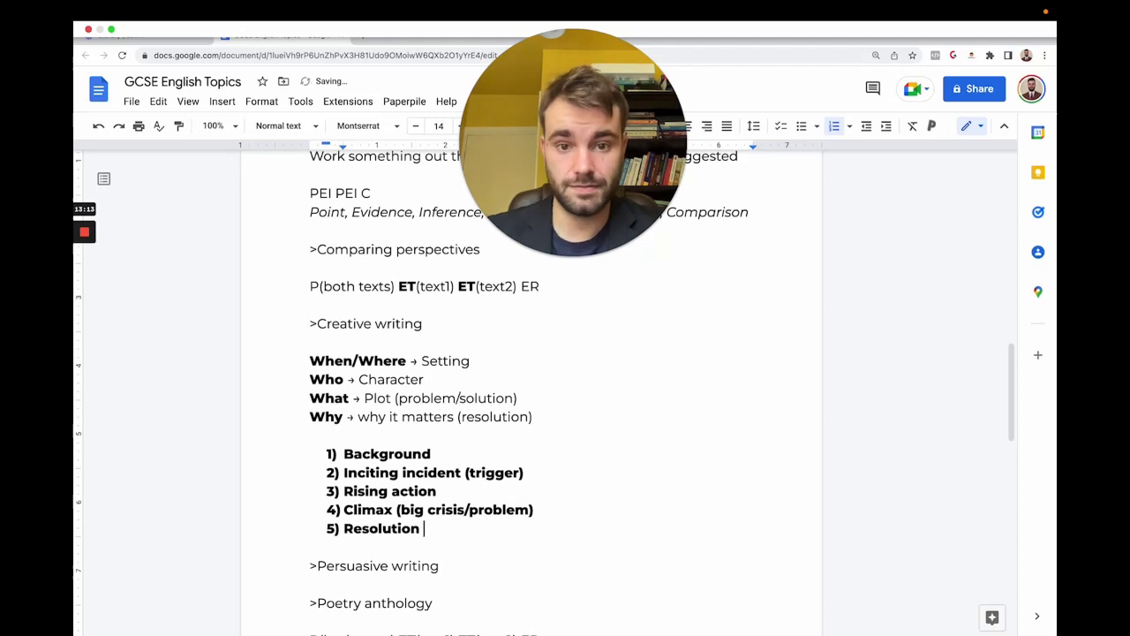
pyautogui.write('(how it turns o')
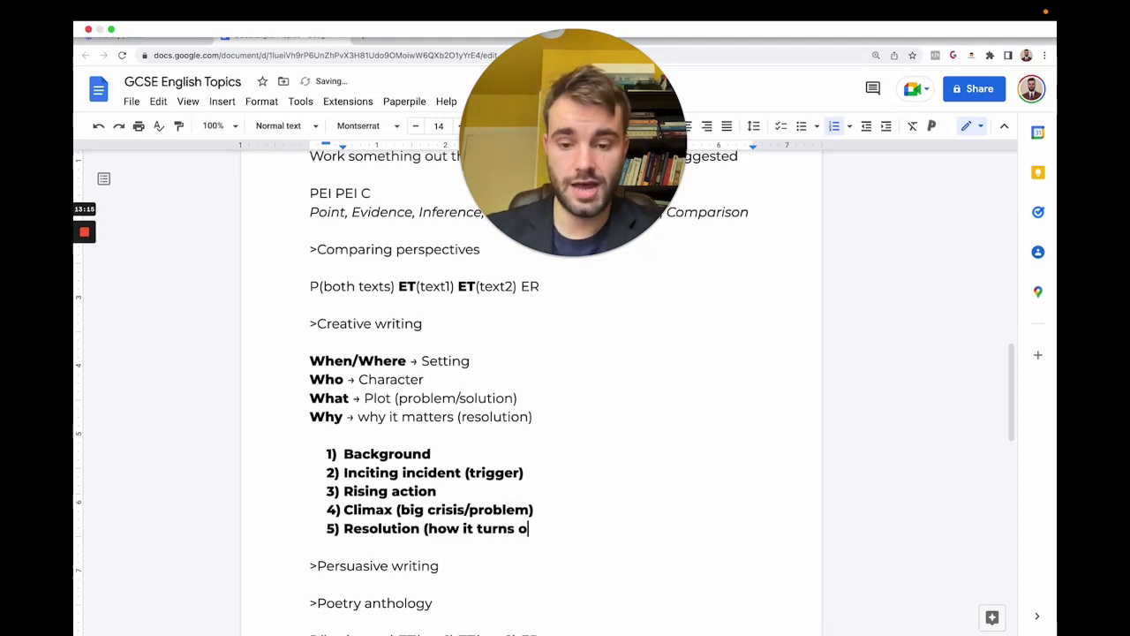
pyautogui.write('ut)')
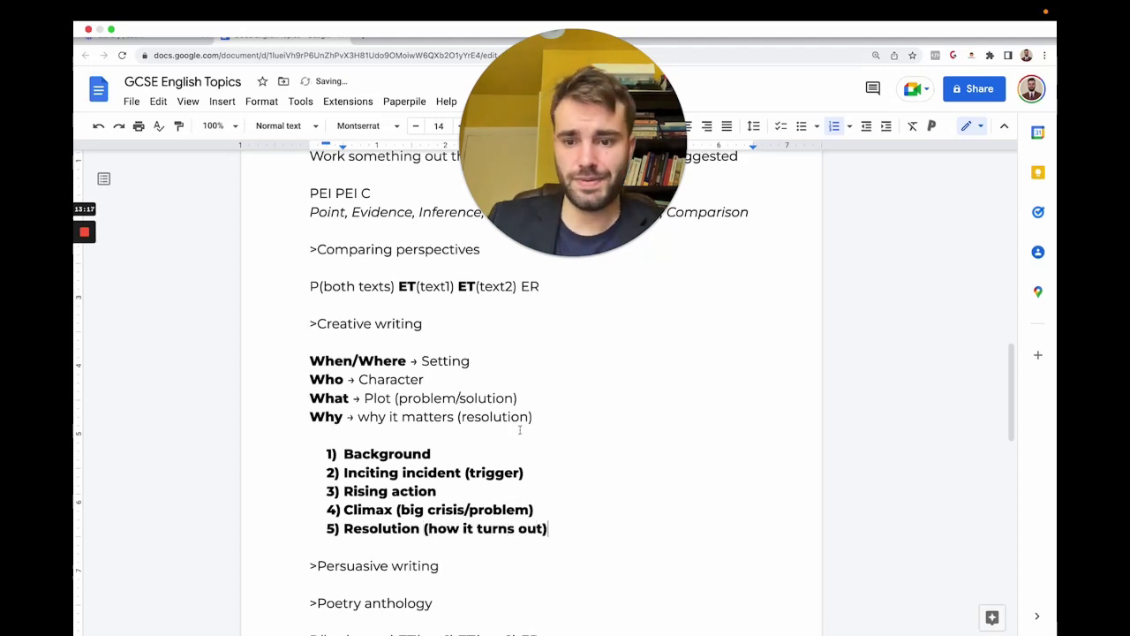
# - Insert a blank line directly after the '>Persuasive writing' heading
pyautogui.moveTo(342, 417); pyautogui.dragTo(304, 420)
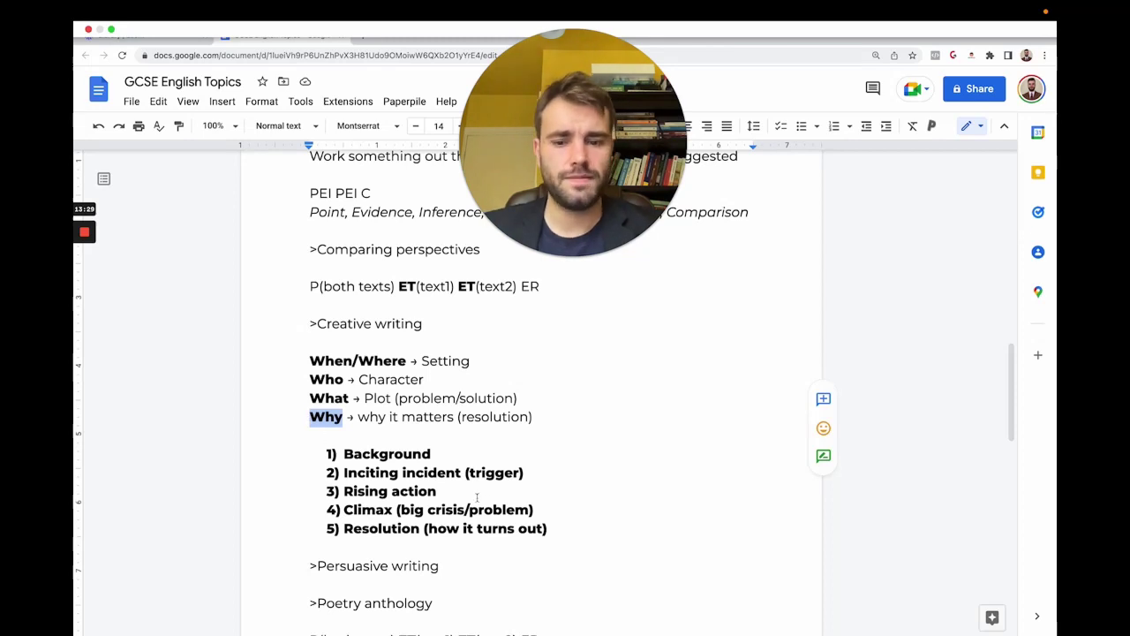
pyautogui.moveTo(549, 528); pyautogui.dragTo(337, 530)
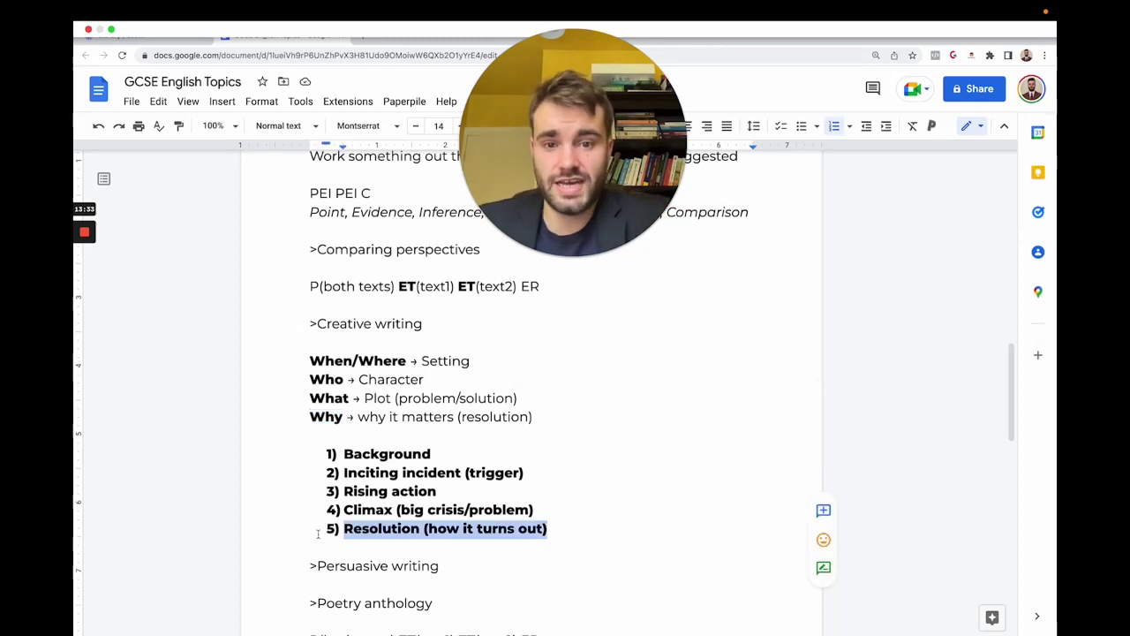
pyautogui.click(571, 531)
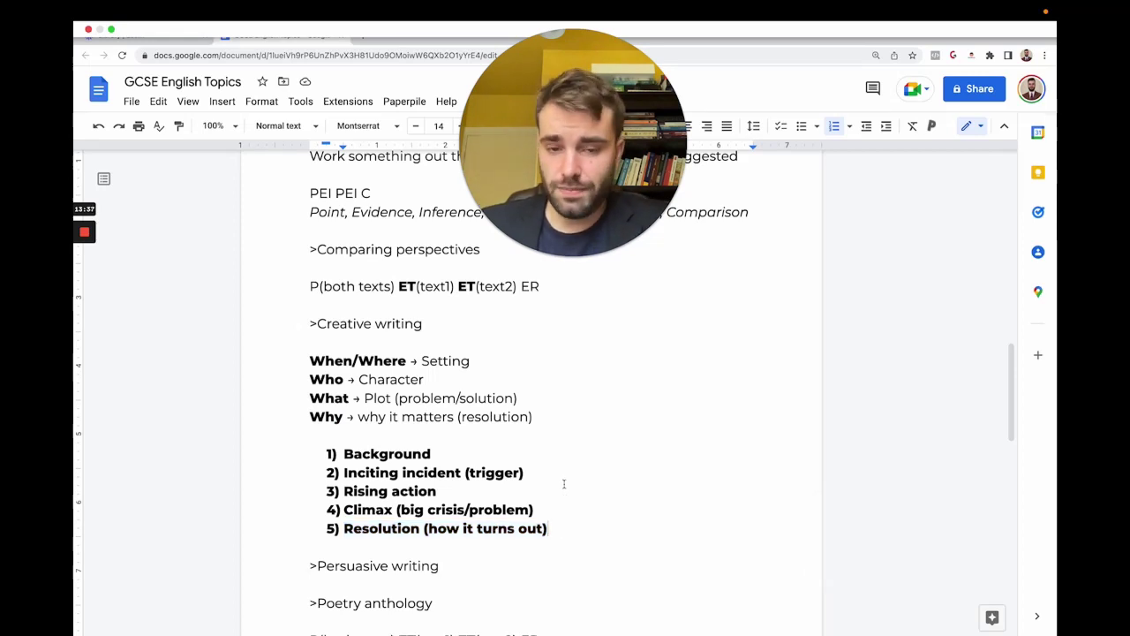
pyautogui.scroll(-2, 405, 323)
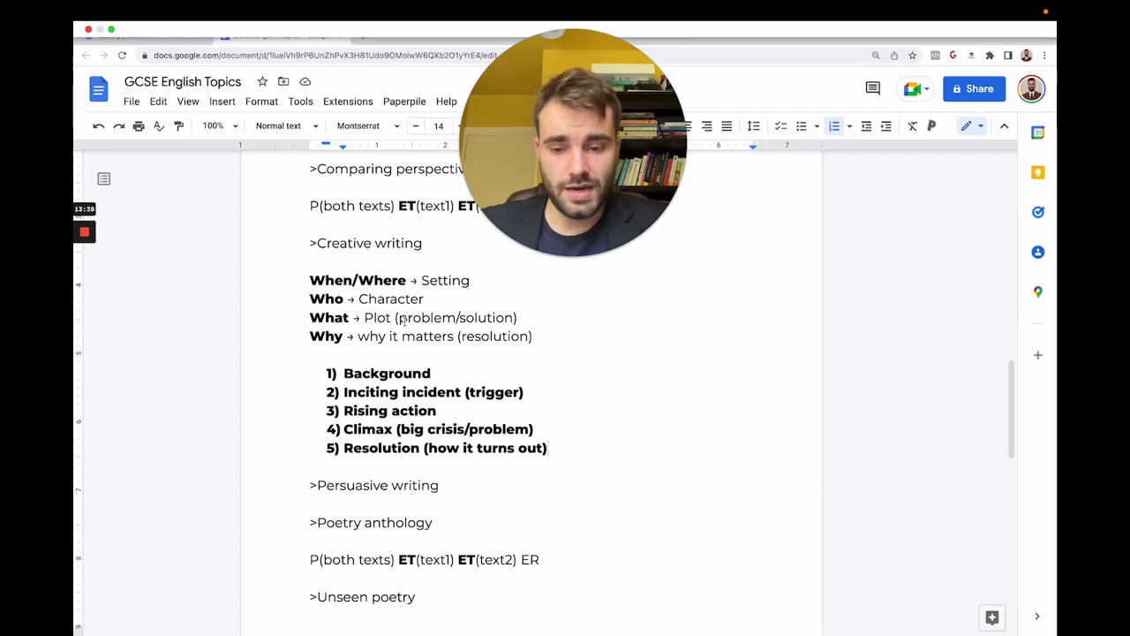
pyautogui.scroll(-2, 426, 375)
pyautogui.click(460, 385)
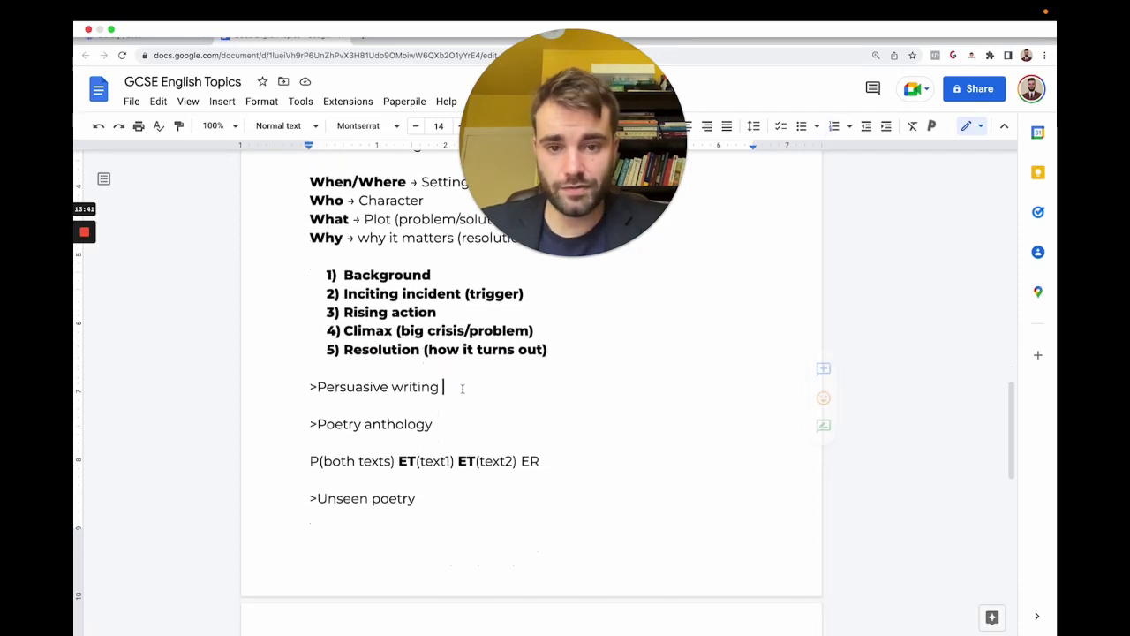
pyautogui.press('Return')
pyautogui.press('Return')
pyautogui.scroll(2, 465, 396)
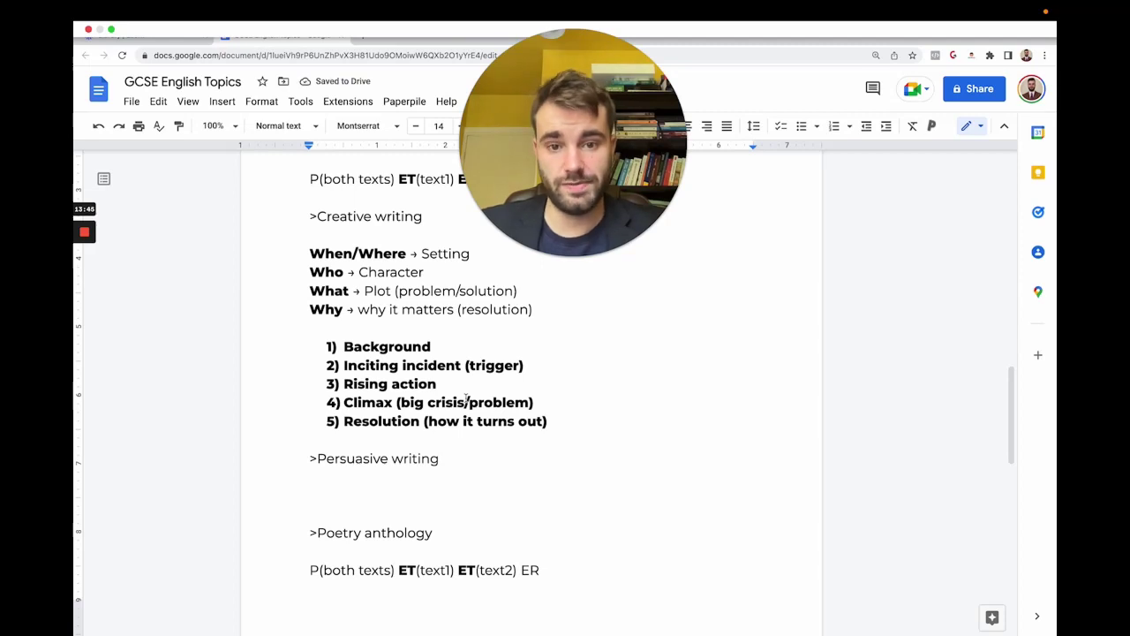
pyautogui.scroll(3, 466, 399)
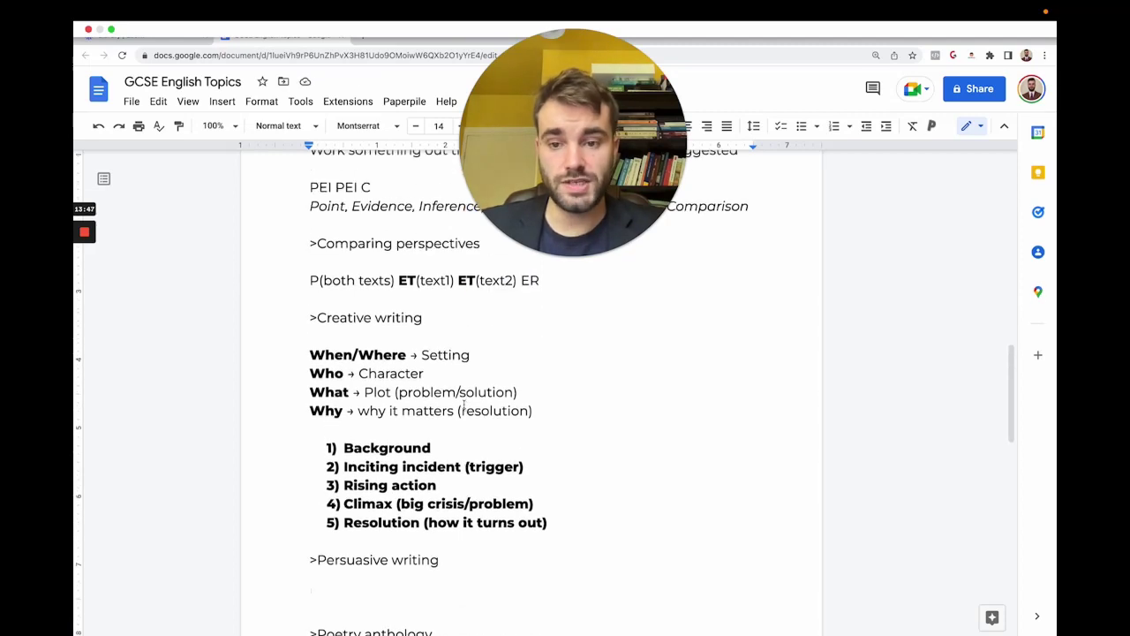
pyautogui.scroll(-4, 465, 399)
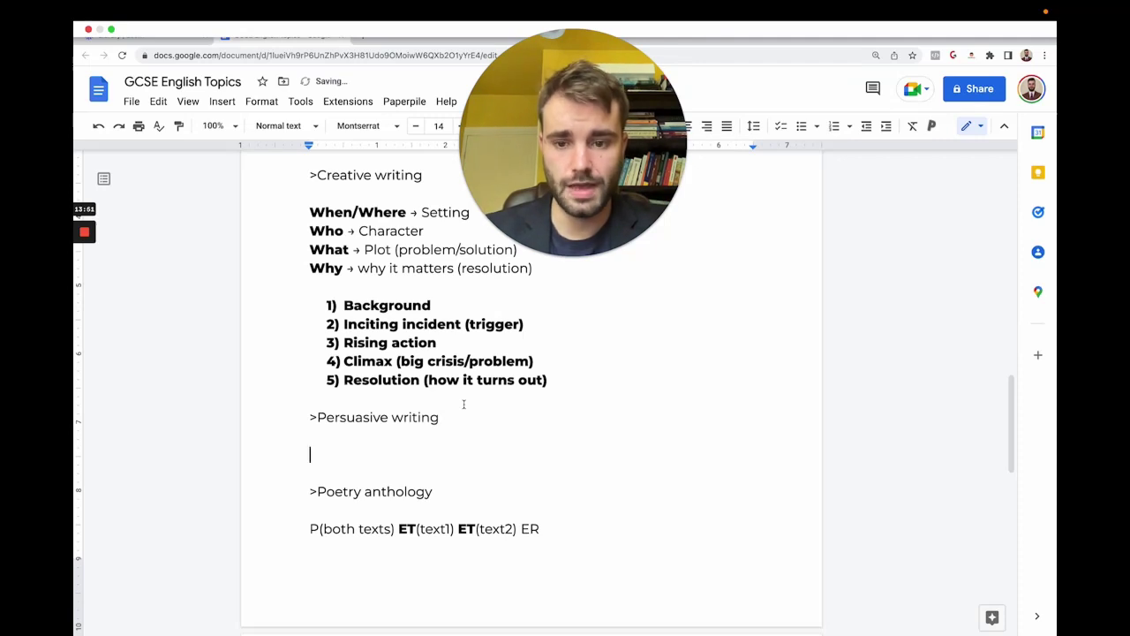
# - Type bold 'Rhetorical triangle' on the empty line below '>Persuasive writing'
pyautogui.write('Rhetorical triangle')
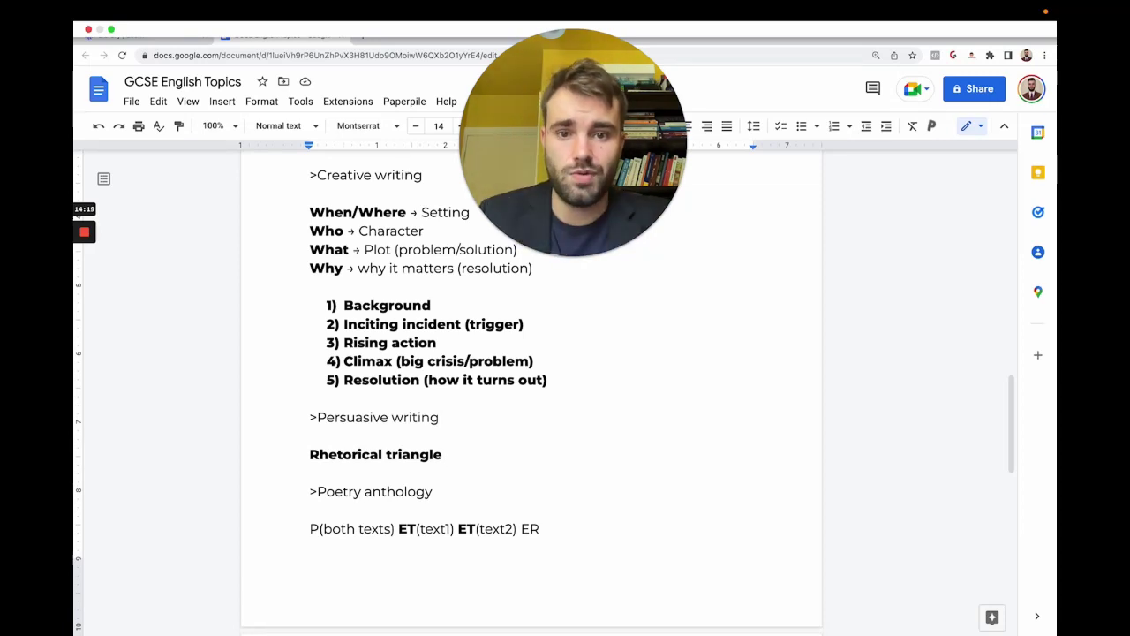
# - Replace the dashes with the line 'Ethos (why they should trust you) -> personal experience, expertise'
pyautogui.write('---')
pyautogui.press('BackSpace')
pyautogui.press('BackSpace')
pyautogui.press('BackSpace')
pyautogui.press('BackSpace')
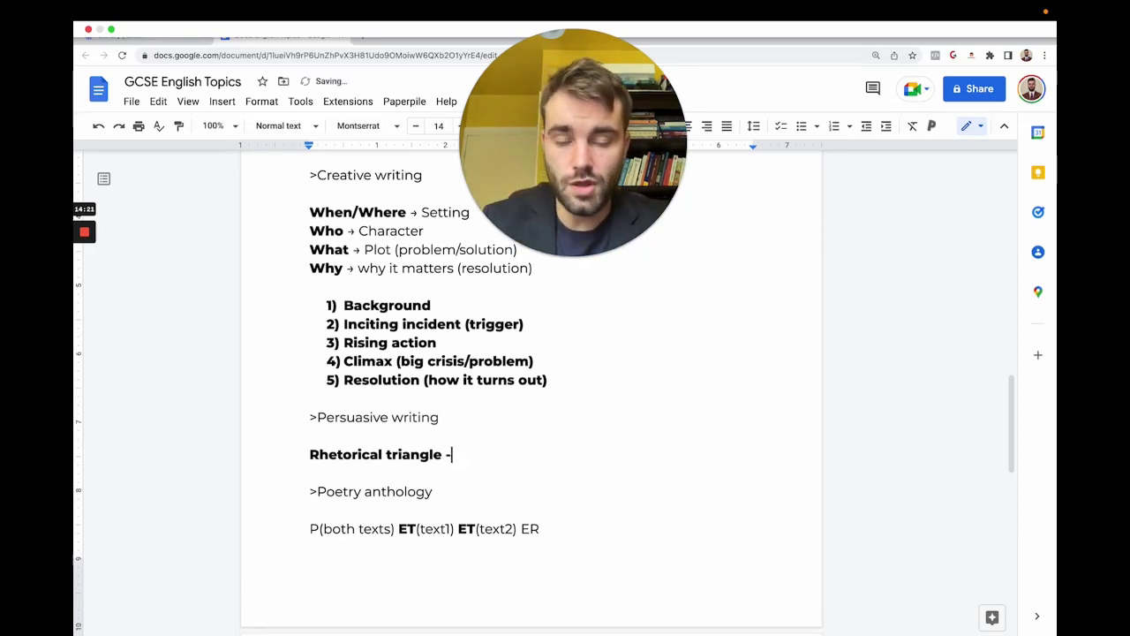
pyautogui.press('Return')
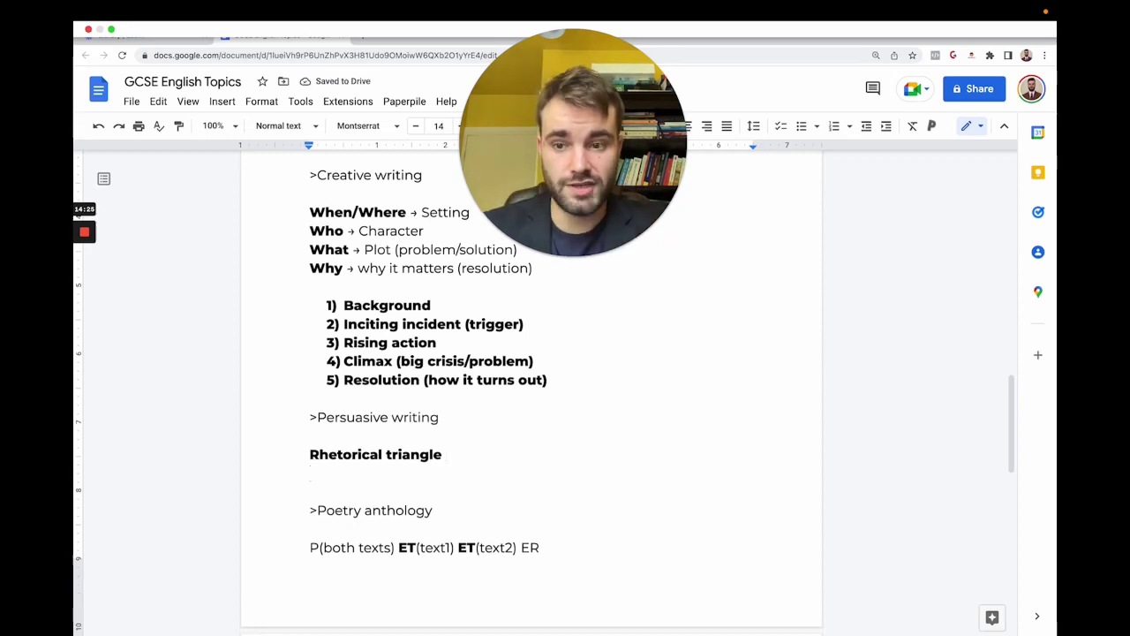
pyautogui.write('Et')
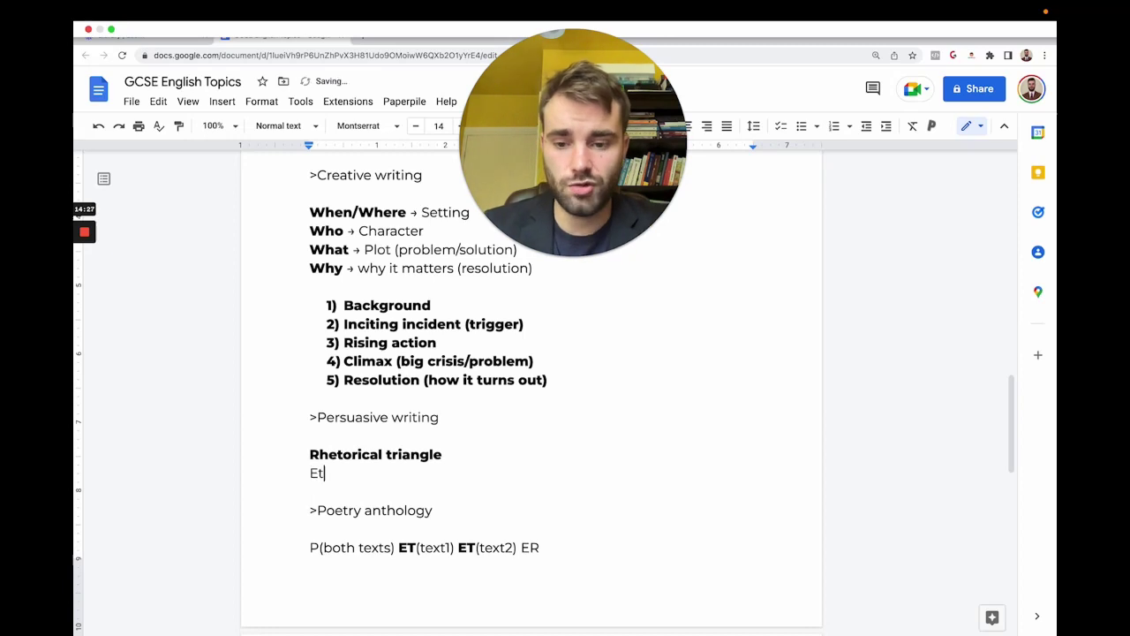
pyautogui.write('hos (w')
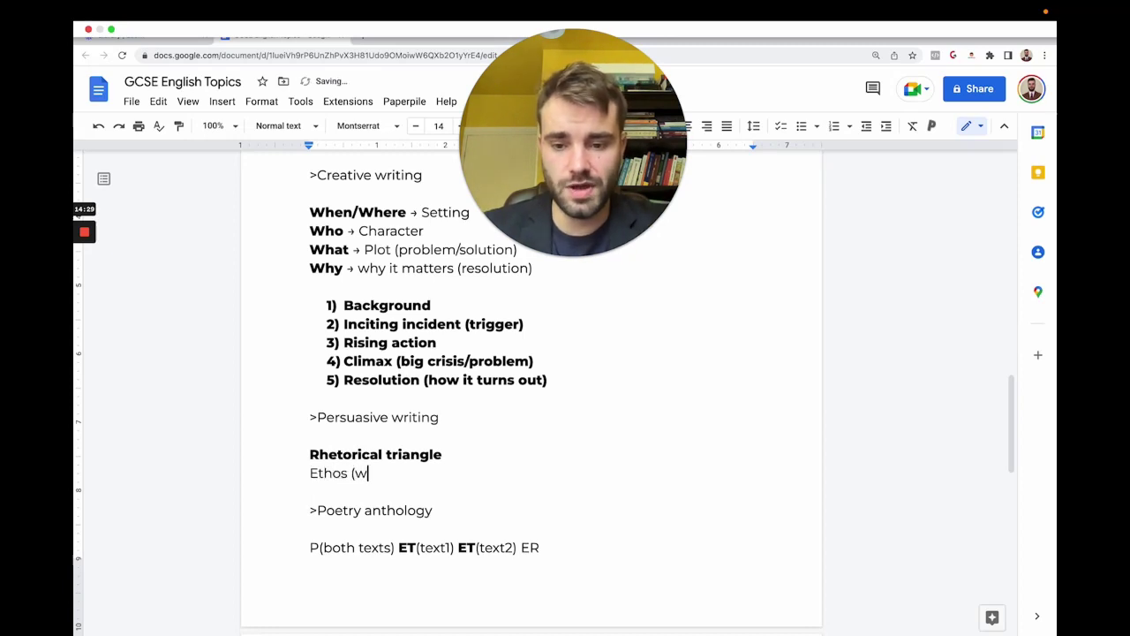
pyautogui.write('hy they should trust you')
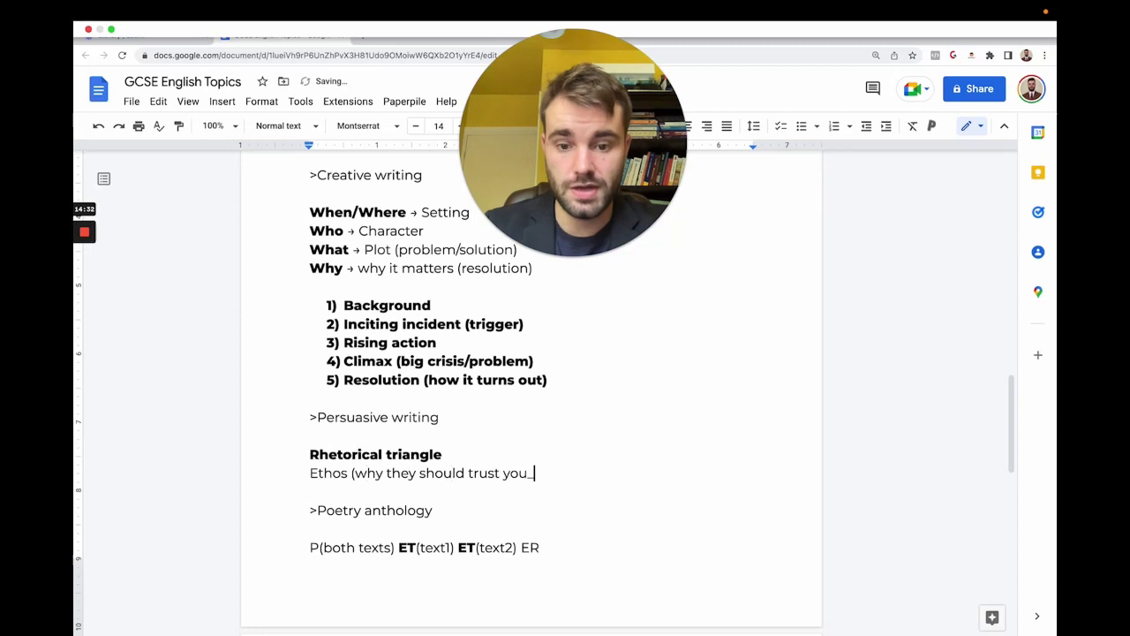
pyautogui.press('BackSpace')
pyautogui.write(') -')
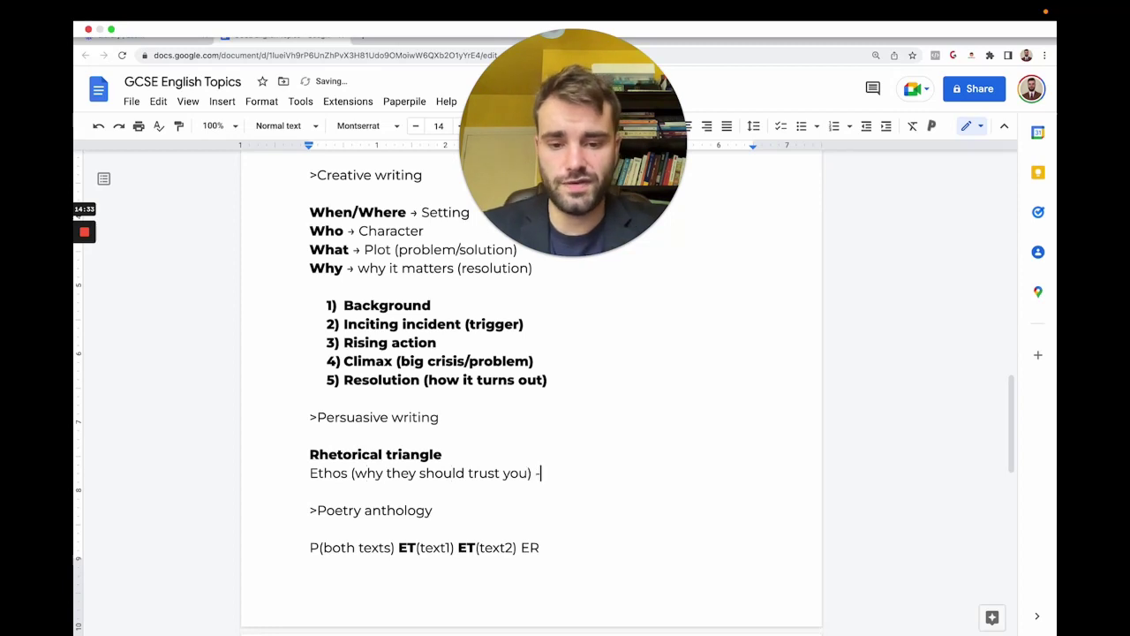
pyautogui.write('> personal experience,')
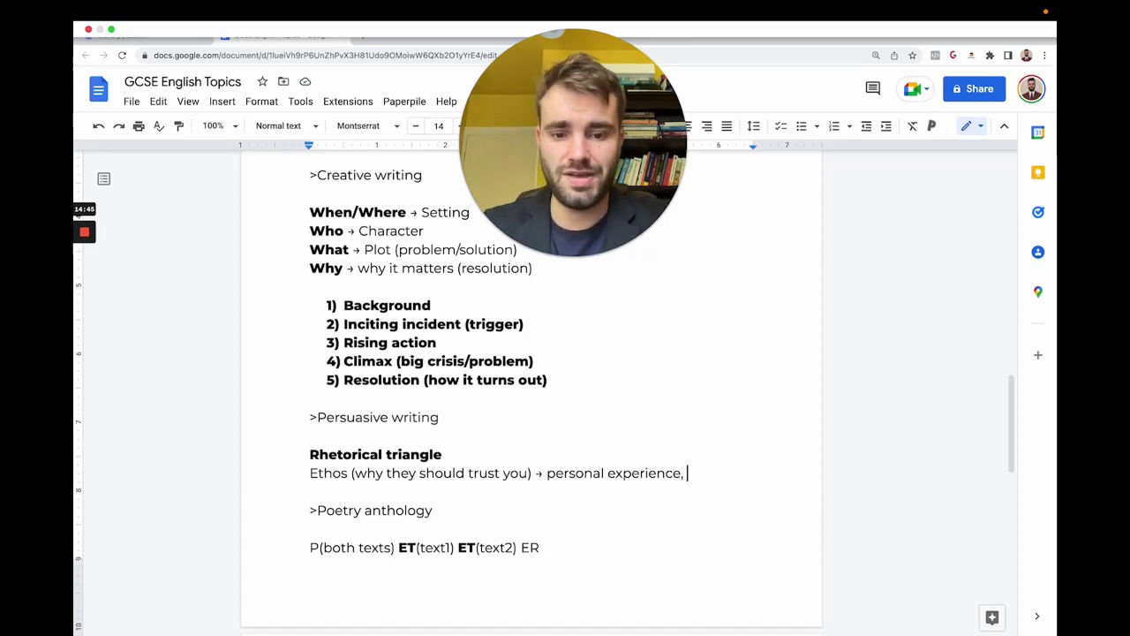
pyautogui.write('expertise')
pyautogui.press('Return')
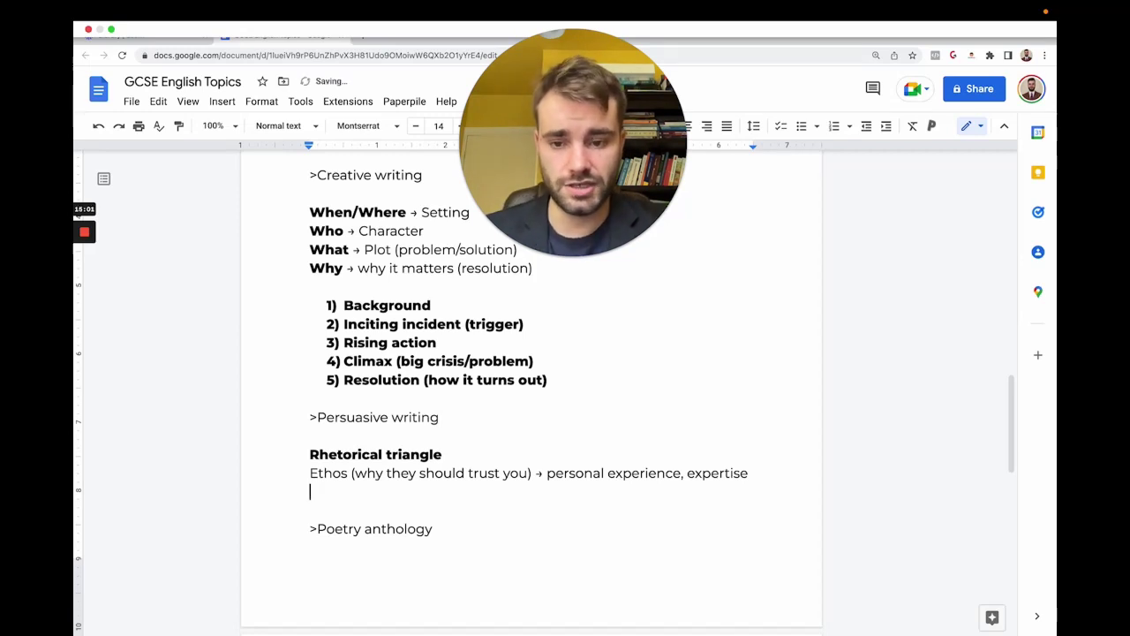
# - Add the line 'Logos (logic) -> facts, statistics, logical reasoning' below Ethos
pyautogui.write('Logos ')
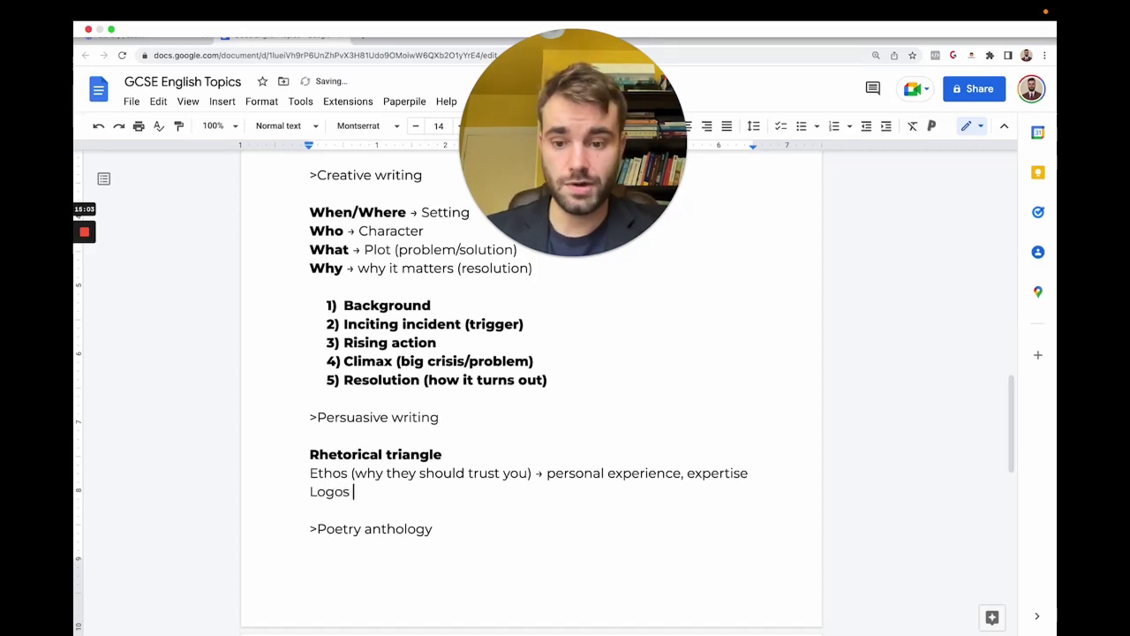
pyautogui.write('(logi')
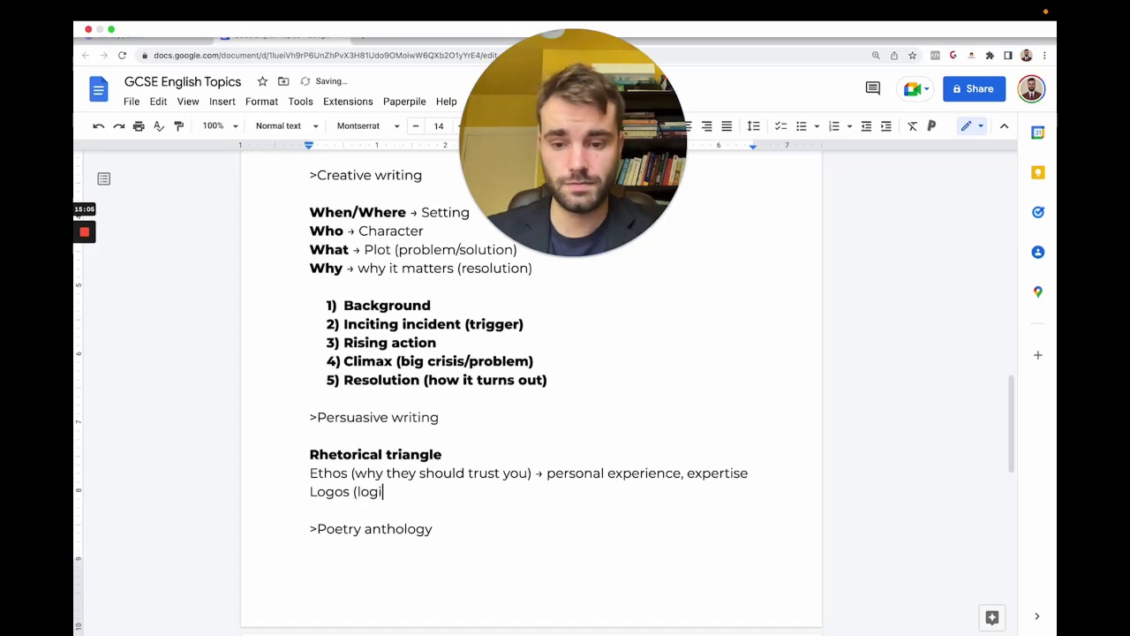
pyautogui.write('c) ->')
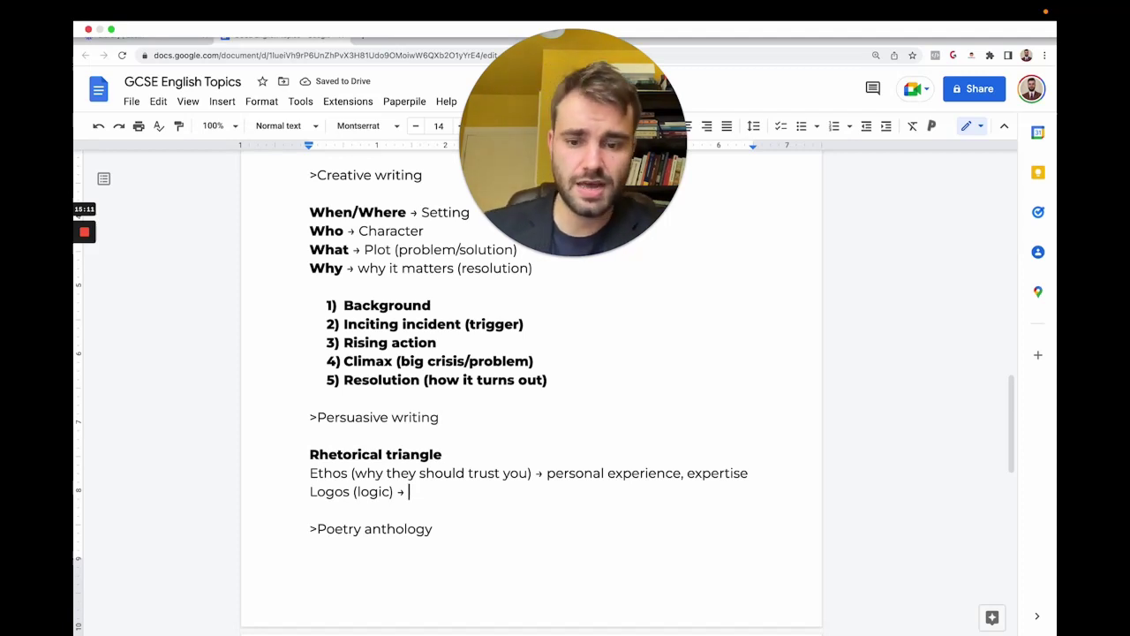
pyautogui.write('facts, stat')
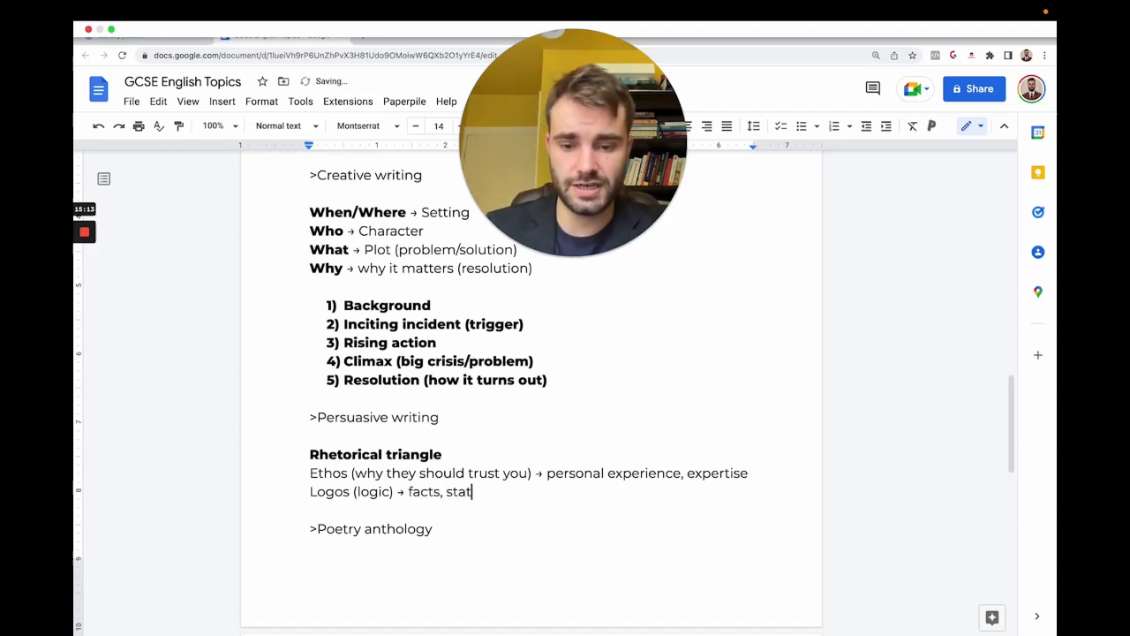
pyautogui.write('istics, logical r')
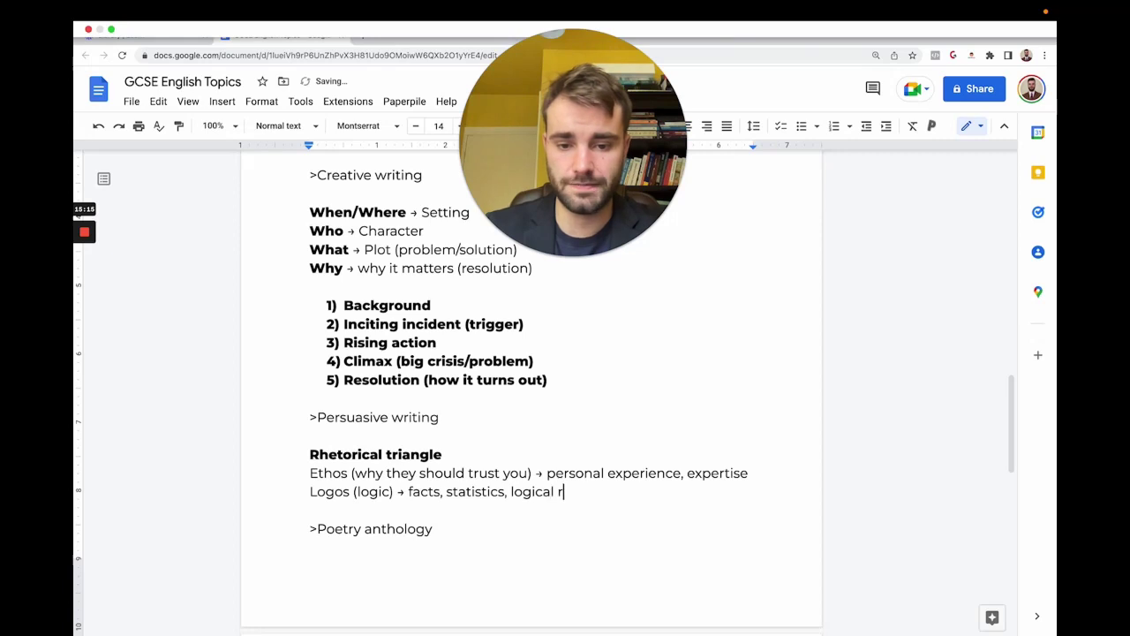
pyautogui.write('easoning')
pyautogui.press('Return')
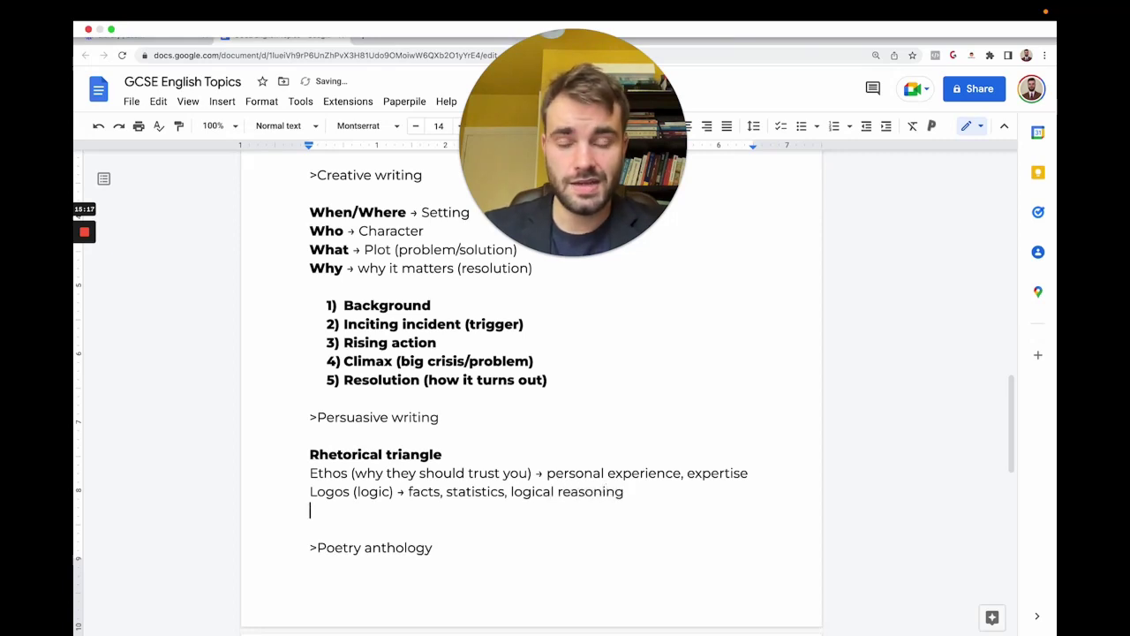
# - Add 'Pathos (emotion) -> rhetorical questions, emotive language, involve the audience', fixing the 'emotive' typo
pyautogui.write('Pathos (')
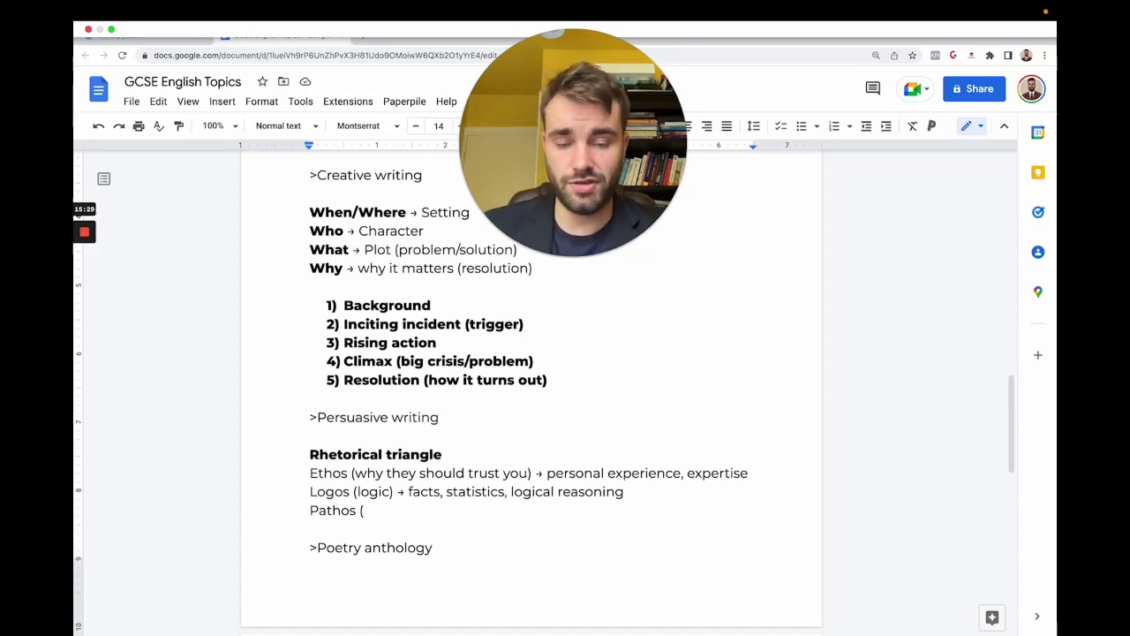
pyautogui.write('emotion) ->')
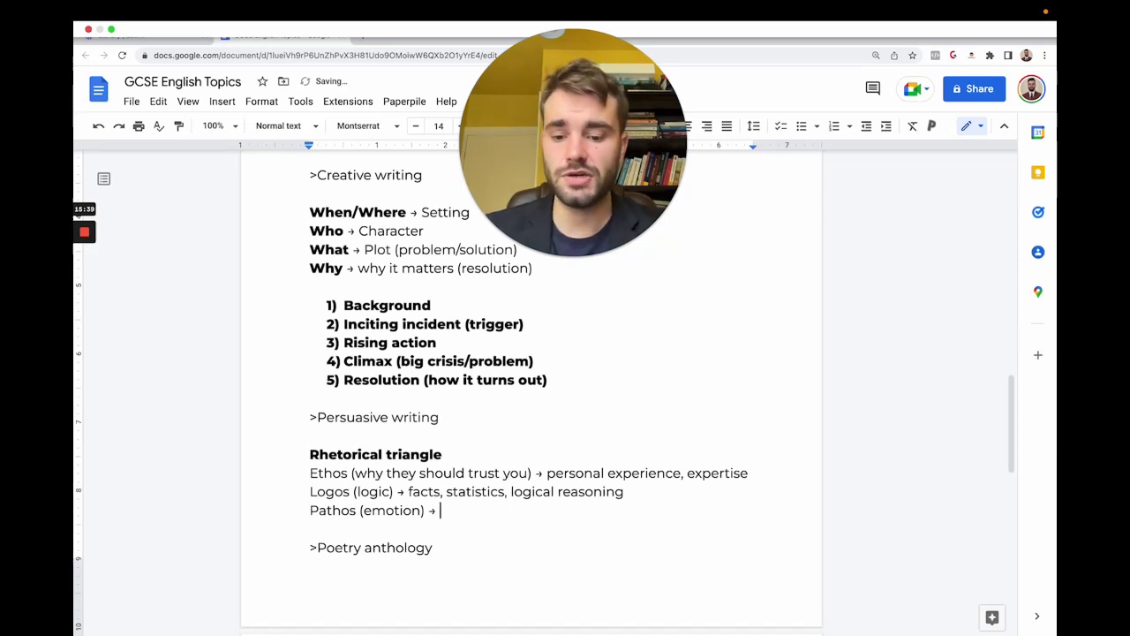
pyautogui.write('rhetorical questi')
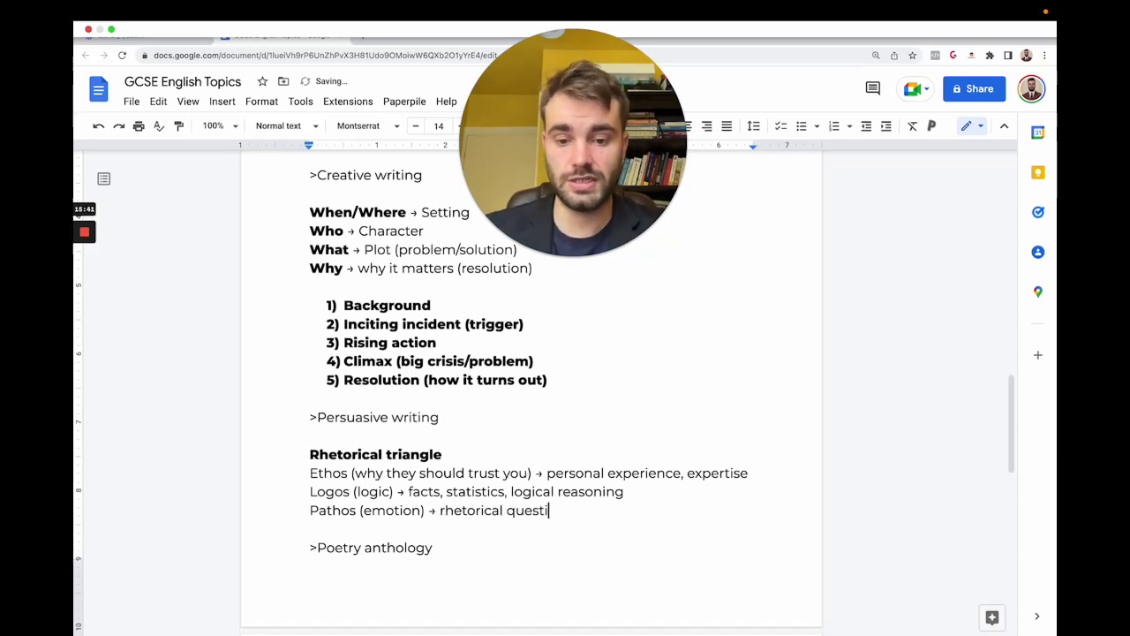
pyautogui.write('ons, emotiv')
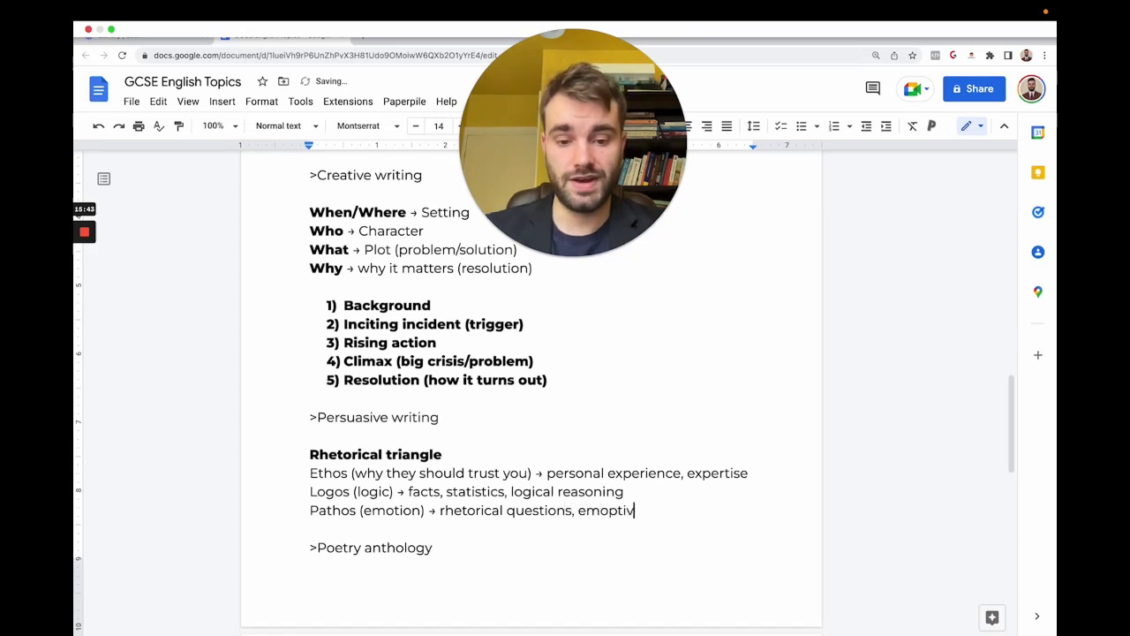
pyautogui.press('BackSpace')
pyautogui.write('va el')
pyautogui.press('BackSpace')
pyautogui.press('BackSpace')
pyautogui.press('BackSpace')
pyautogui.press('BackSpace')
pyautogui.write('e language, involve ')
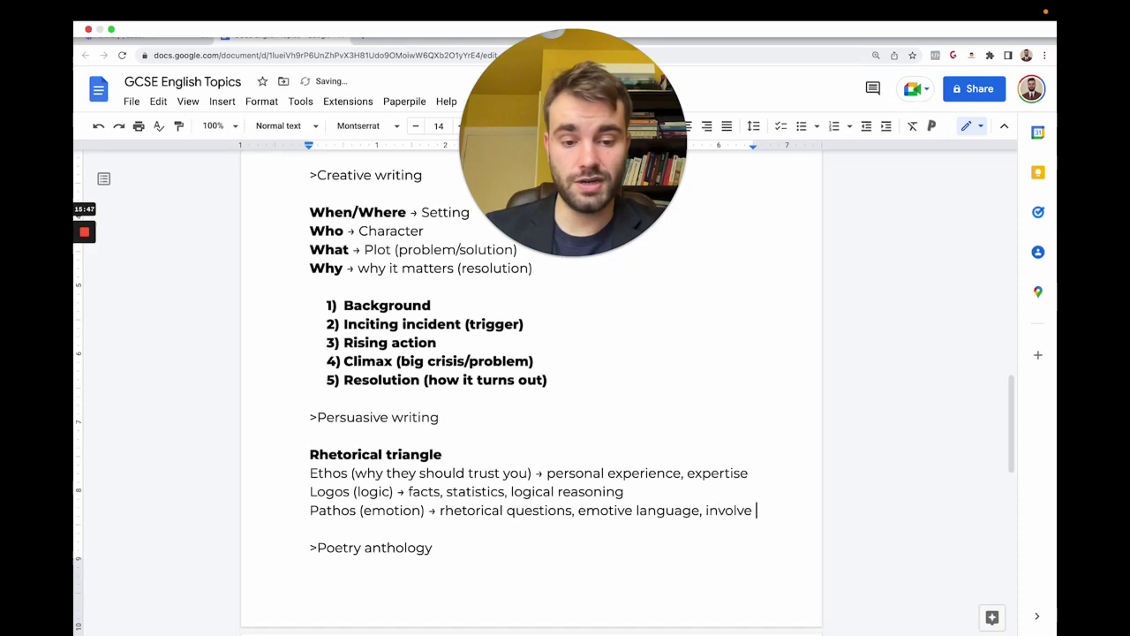
pyautogui.write('the audience')
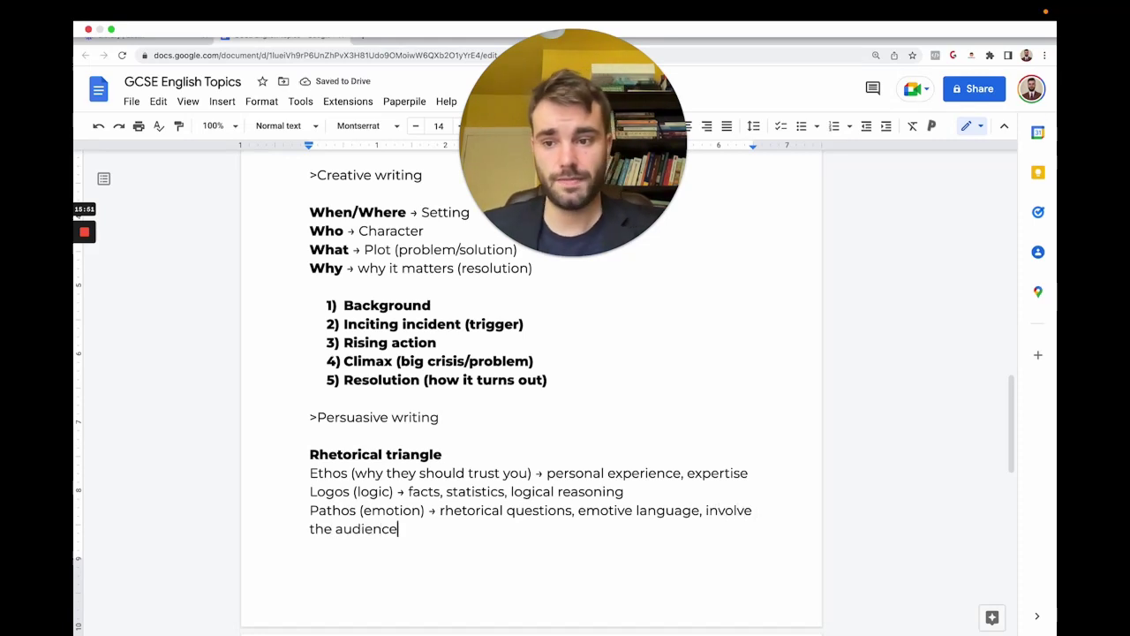
# - Select the Ethos, Logos and Pathos lines in turn to review them
pyautogui.moveTo(398, 528); pyautogui.dragTo(378, 477)
pyautogui.click(303, 475)
pyautogui.click(732, 485)
pyautogui.click(282, 474)
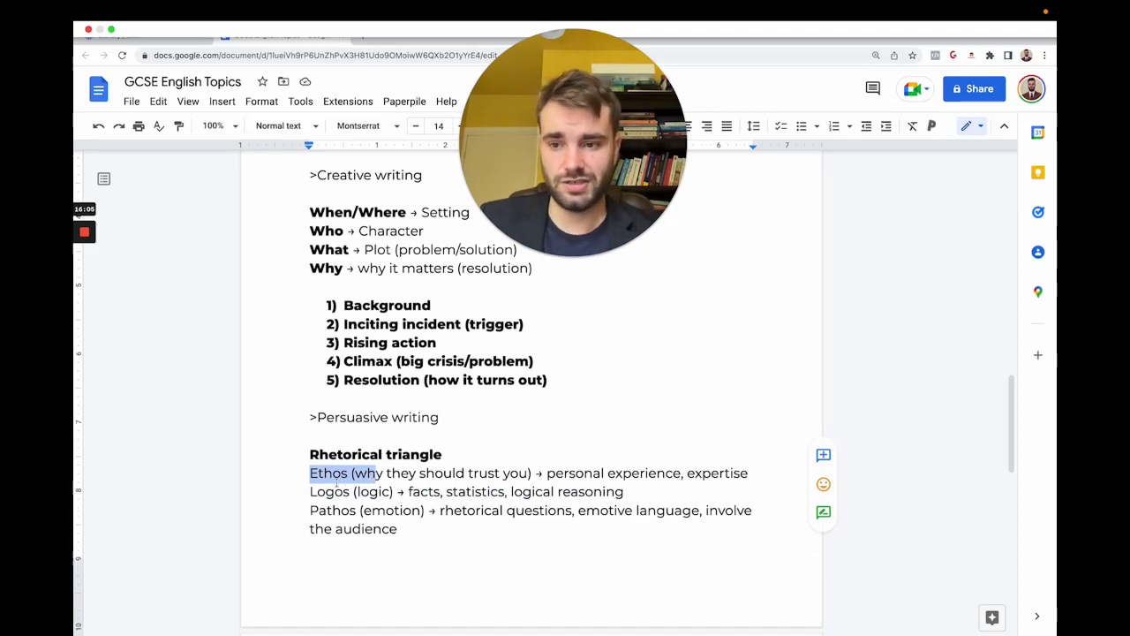
pyautogui.moveTo(310, 491); pyautogui.dragTo(680, 487)
pyautogui.click(652, 491)
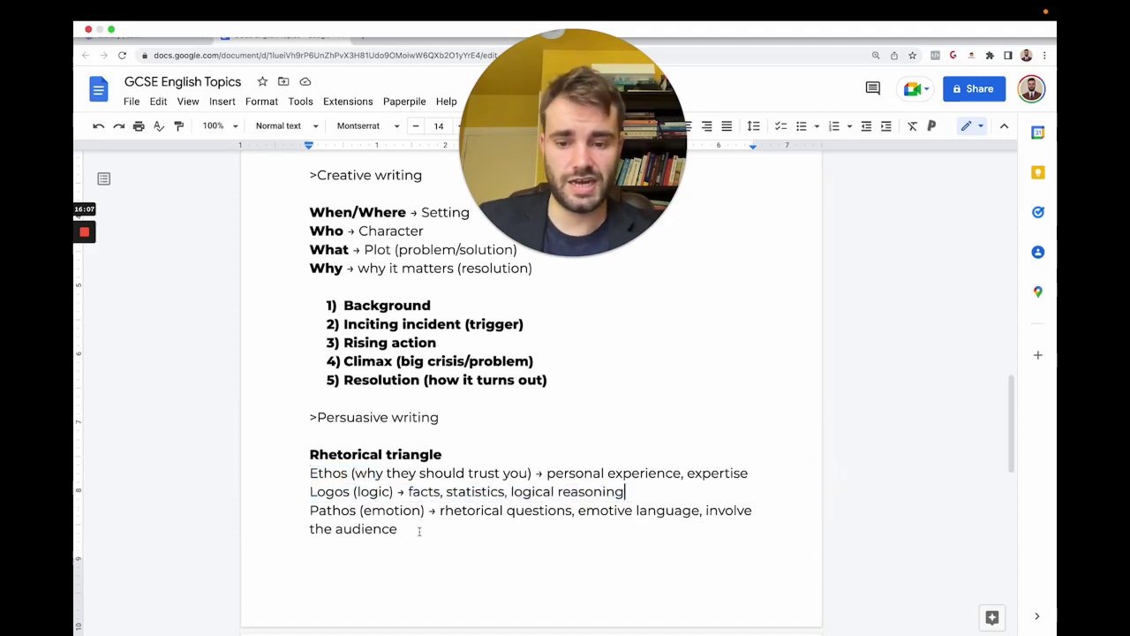
pyautogui.moveTo(399, 529); pyautogui.dragTo(311, 512)
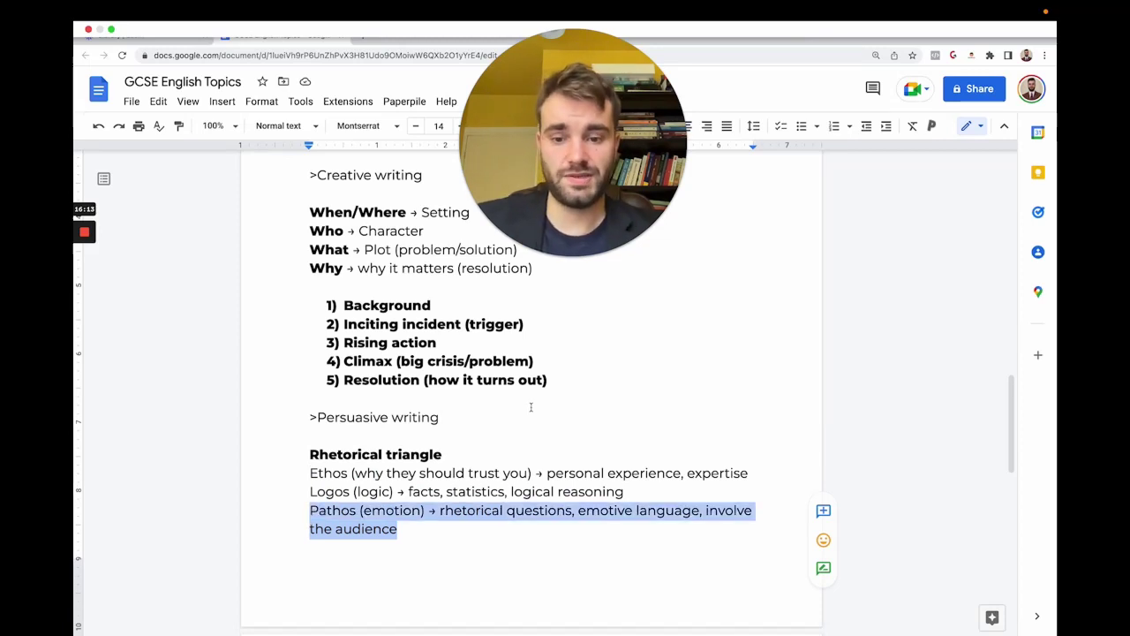
pyautogui.scroll(-2, 502, 342)
pyautogui.scroll(-2, 500, 341)
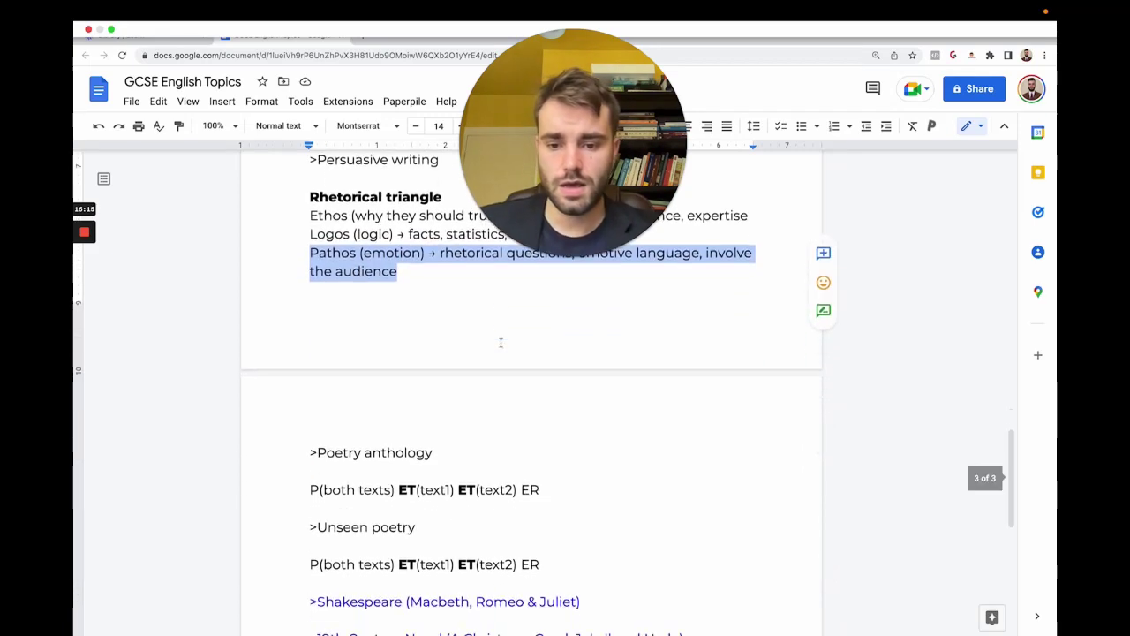
pyautogui.scroll(-3, 500, 342)
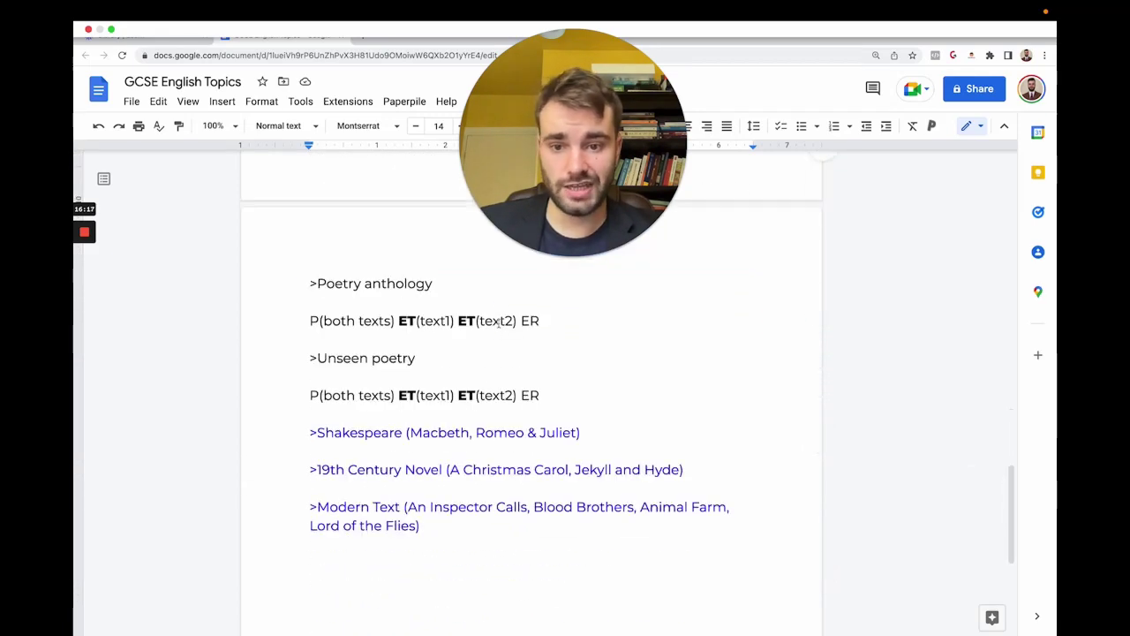
pyautogui.click(439, 284)
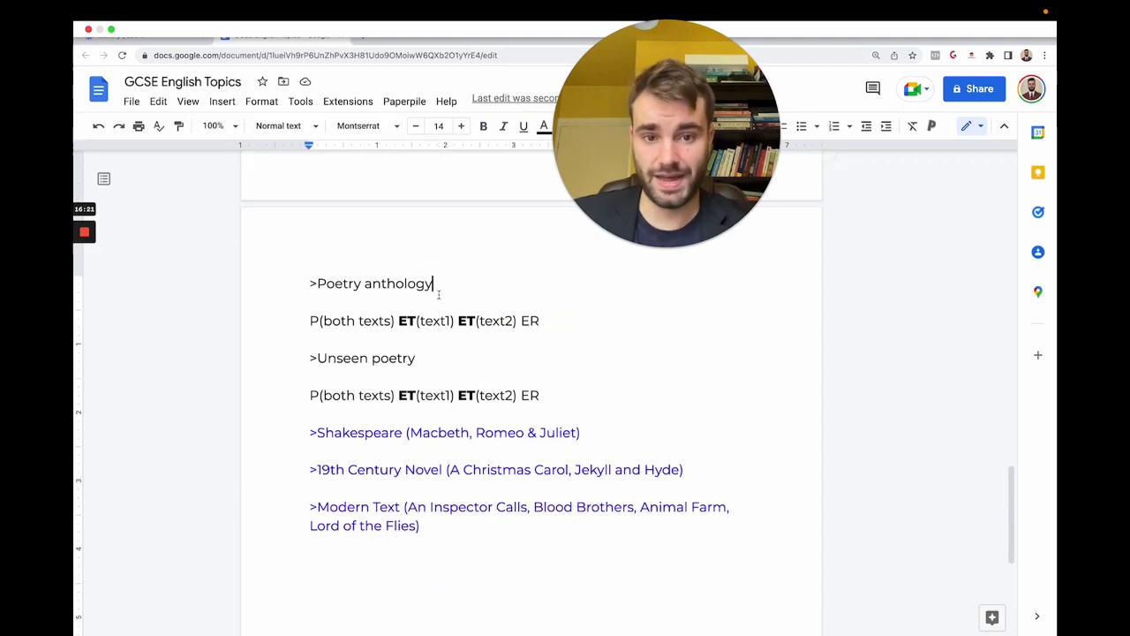
pyautogui.moveTo(305, 306); pyautogui.dragTo(588, 320)
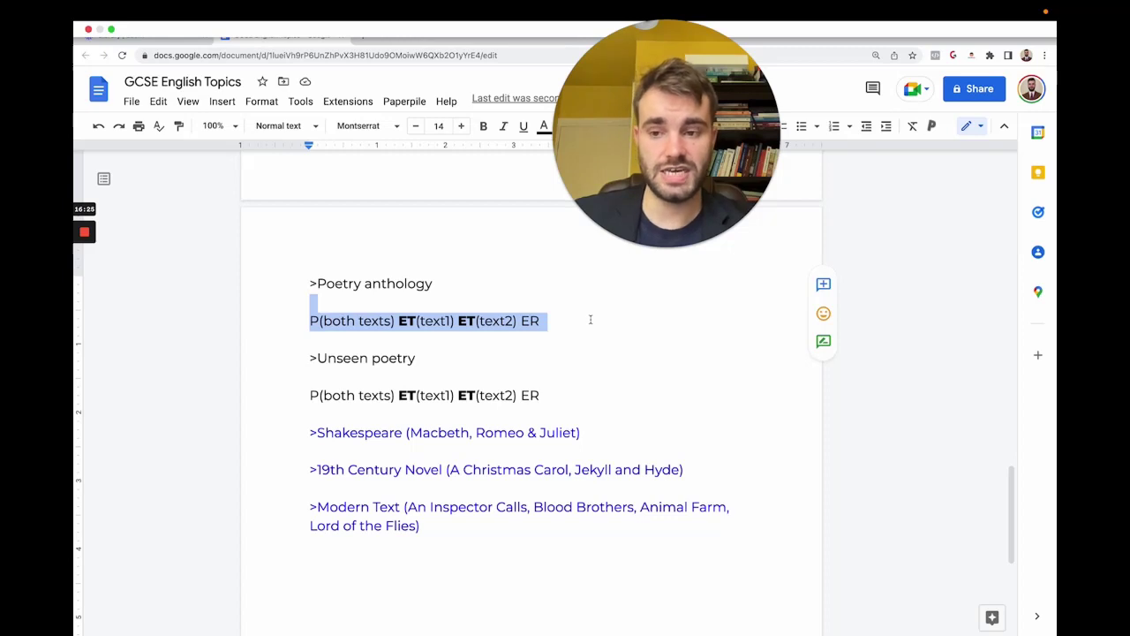
pyautogui.click(590, 320)
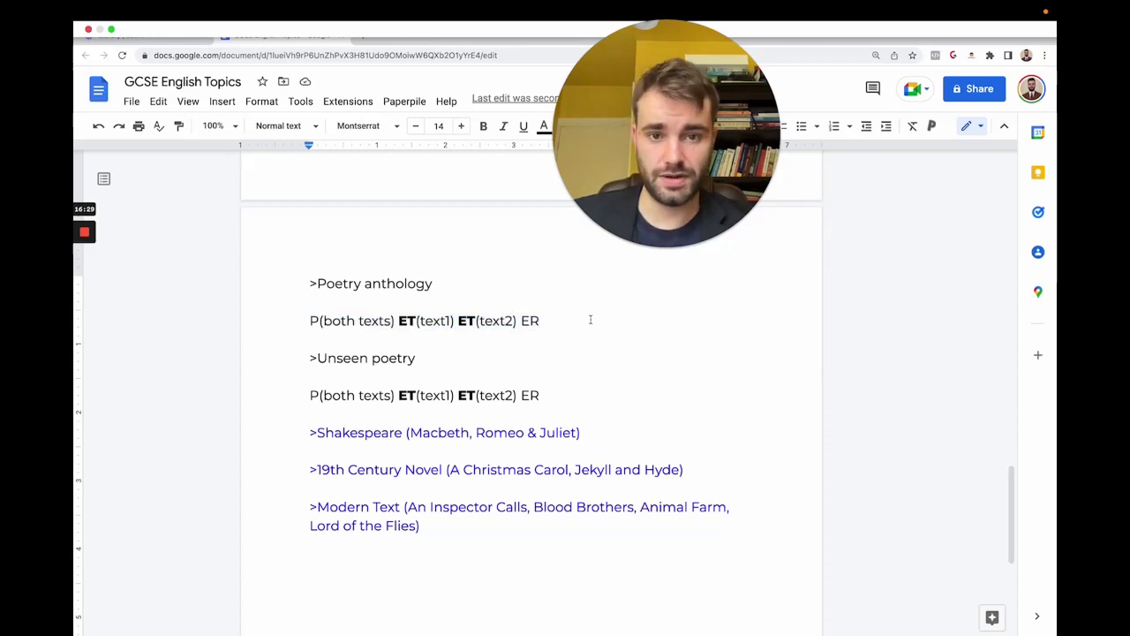
pyautogui.moveTo(685, 221); pyautogui.dragTo(561, 218)
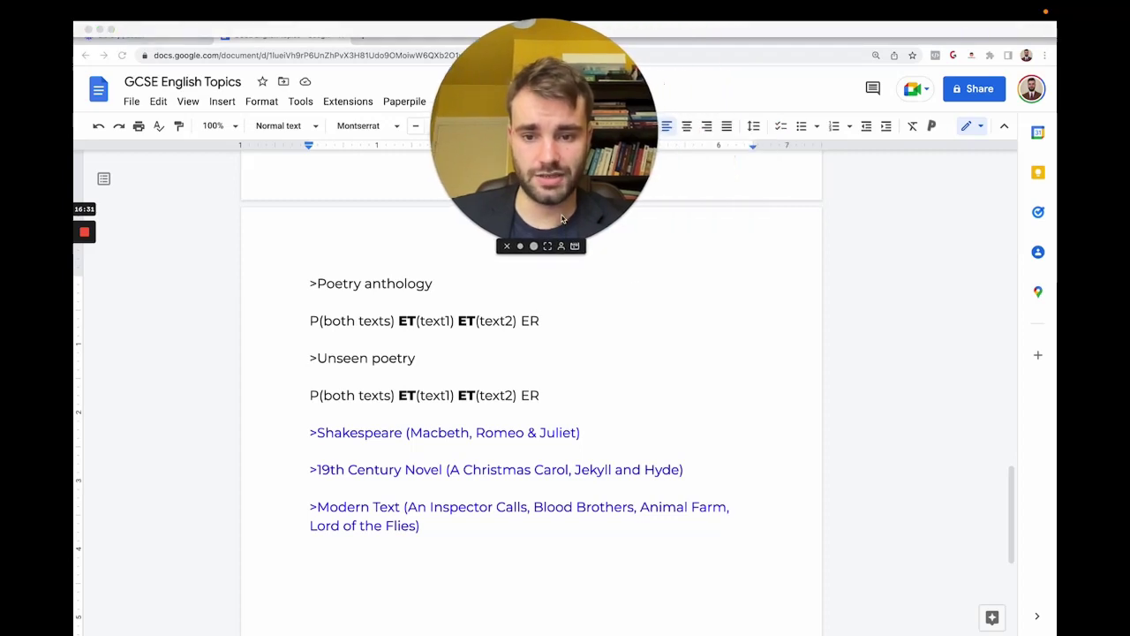
pyautogui.click(660, 401)
pyautogui.click(619, 398)
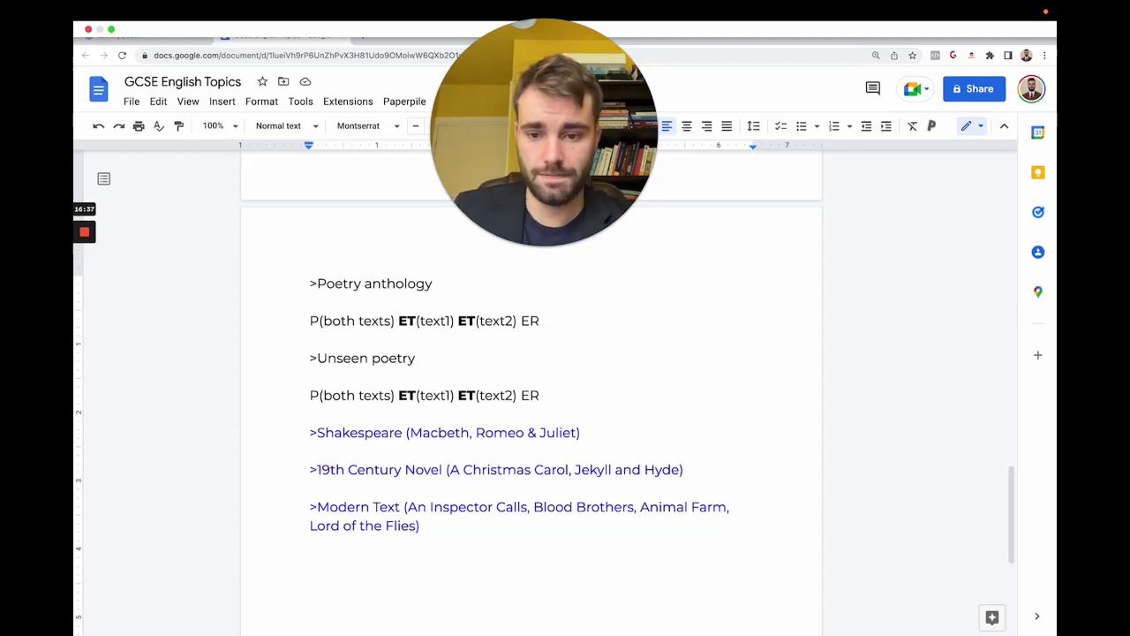
# - Add the italic tip 'Start by reading beginning and end of the poem, then the rest.' with 'end' bold
pyautogui.press('Return')
pyautogui.write('Start ')
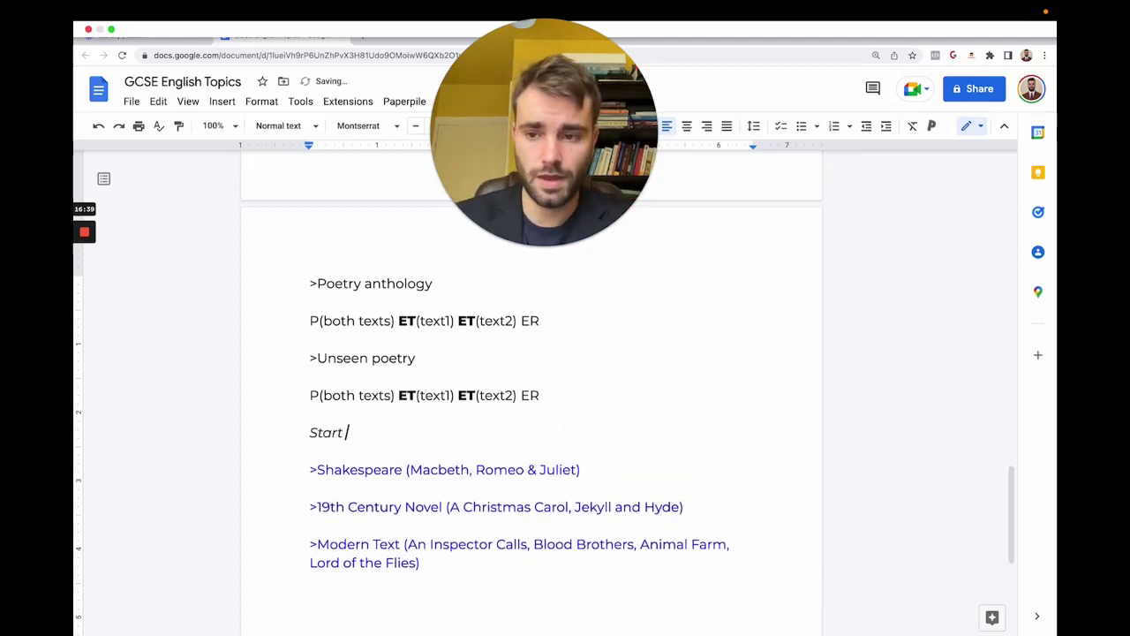
pyautogui.write('by reading begi')
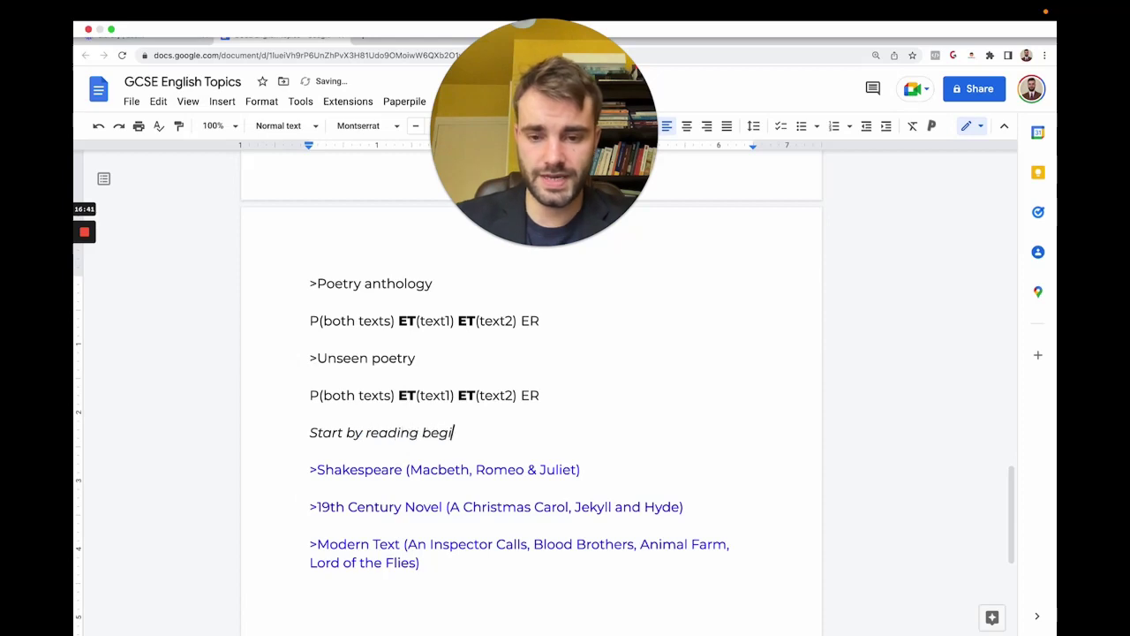
pyautogui.write('nning and')
pyautogui.hotkey('ctrl', 'b')
pyautogui.write('end')
pyautogui.hotkey('ctrl', 'b')
pyautogui.write('of the poem, then the rest.')
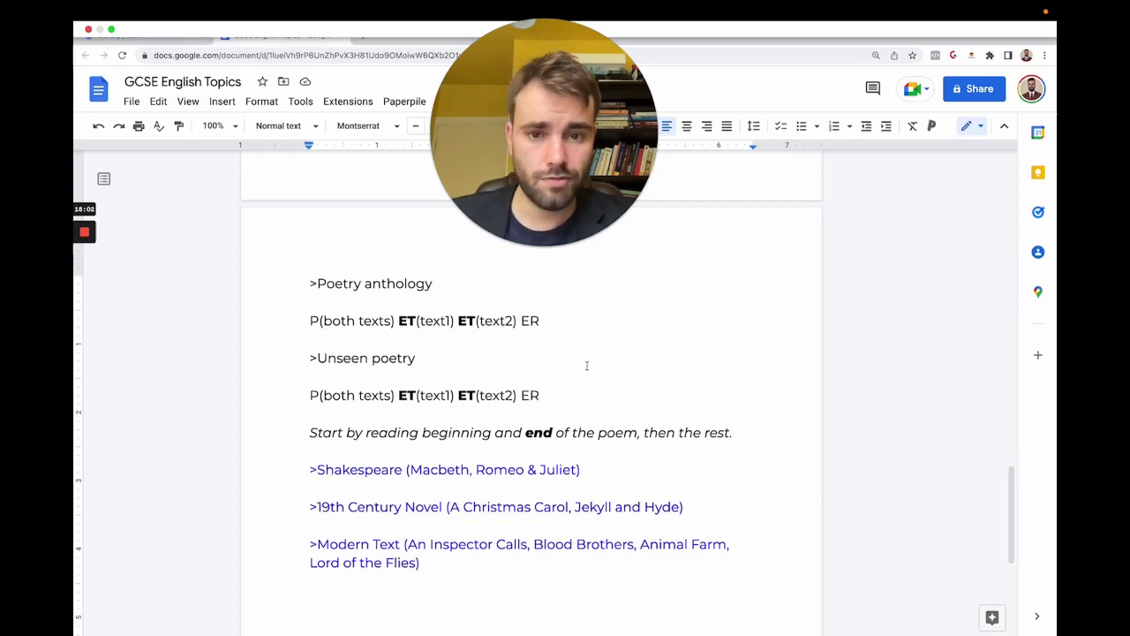
pyautogui.scroll(-1, 586, 364)
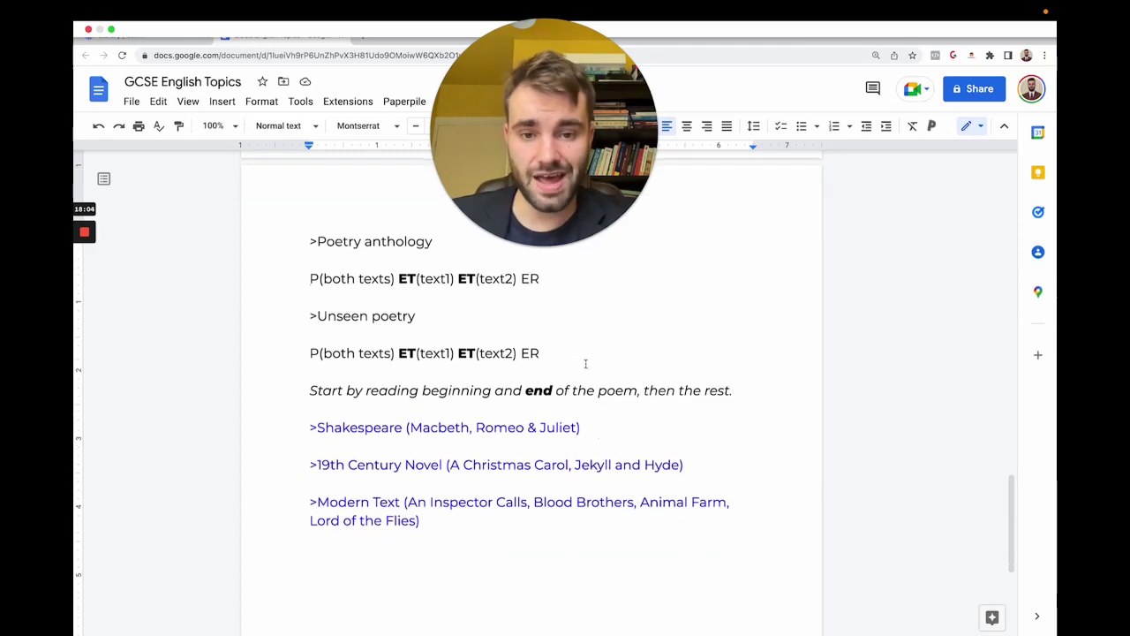
pyautogui.scroll(-2, 585, 362)
pyautogui.scroll(1, 530, 345)
pyautogui.scroll(-2, 448, 325)
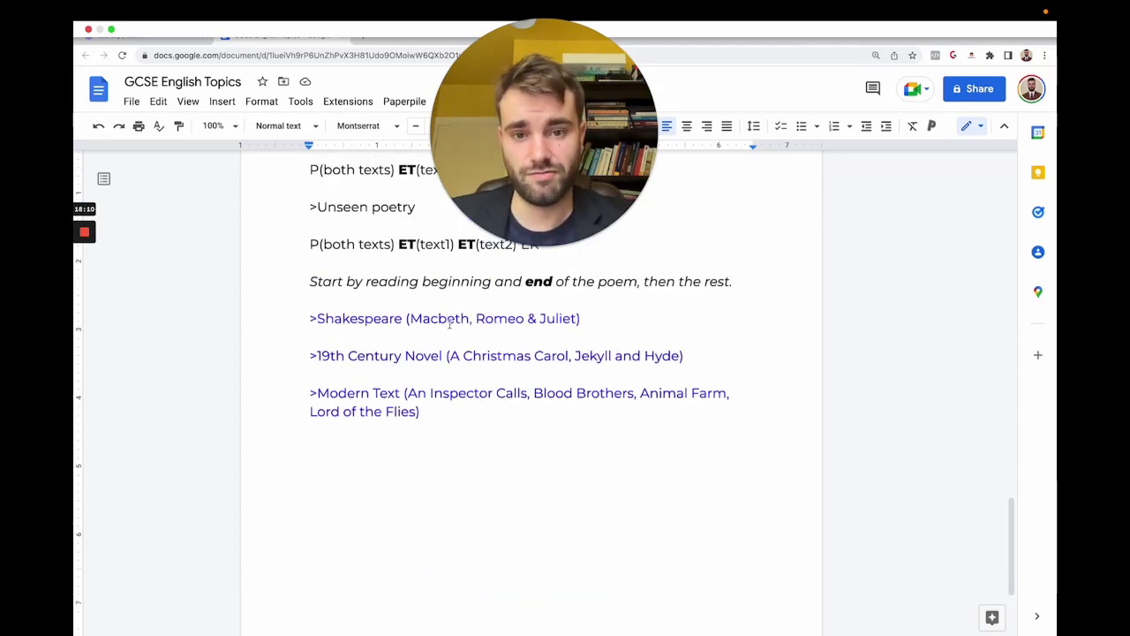
pyautogui.click(409, 318)
pyautogui.doubleClick(408, 317)
pyautogui.click(575, 318)
pyautogui.moveTo(578, 318); pyautogui.dragTo(476, 318)
pyautogui.click(475, 318)
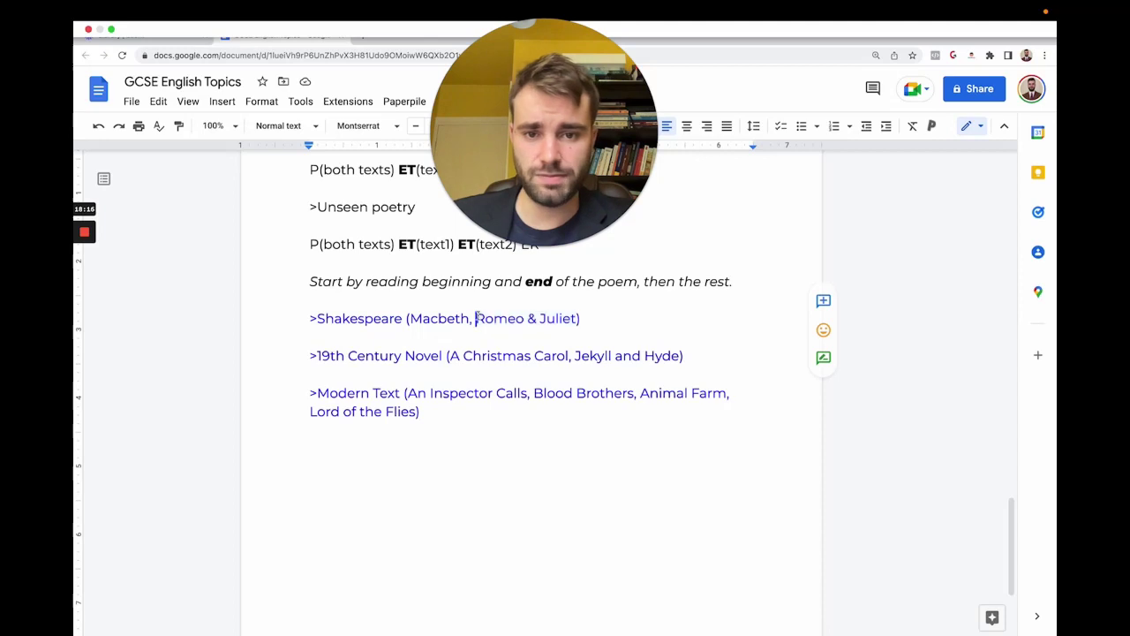
pyautogui.click(630, 304)
pyautogui.click(629, 312)
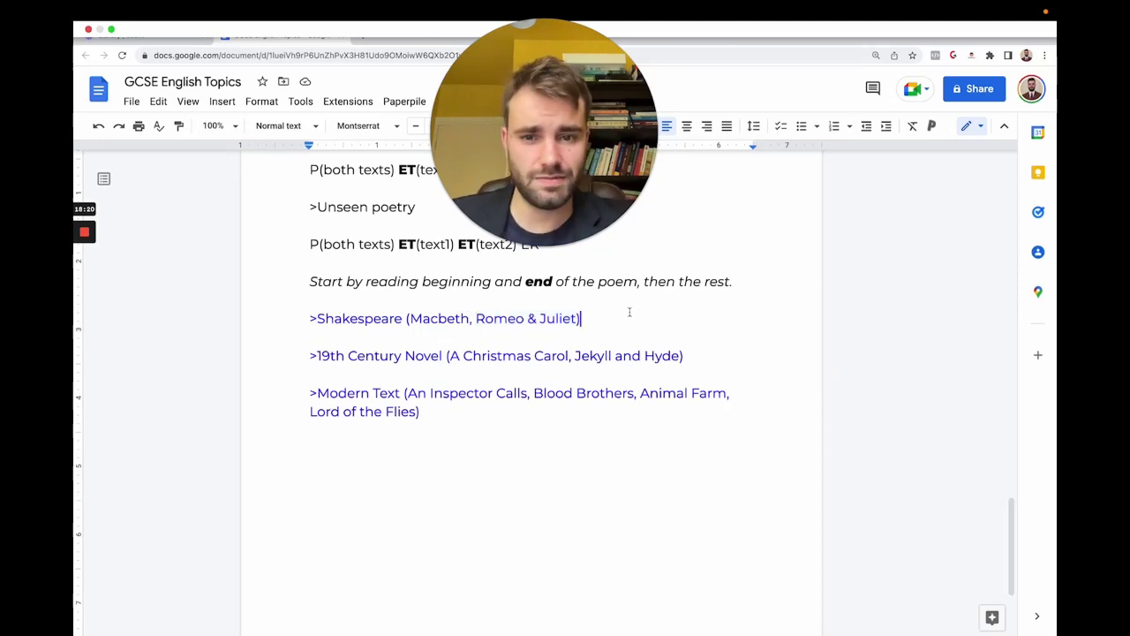
pyautogui.scroll(1, 629, 311)
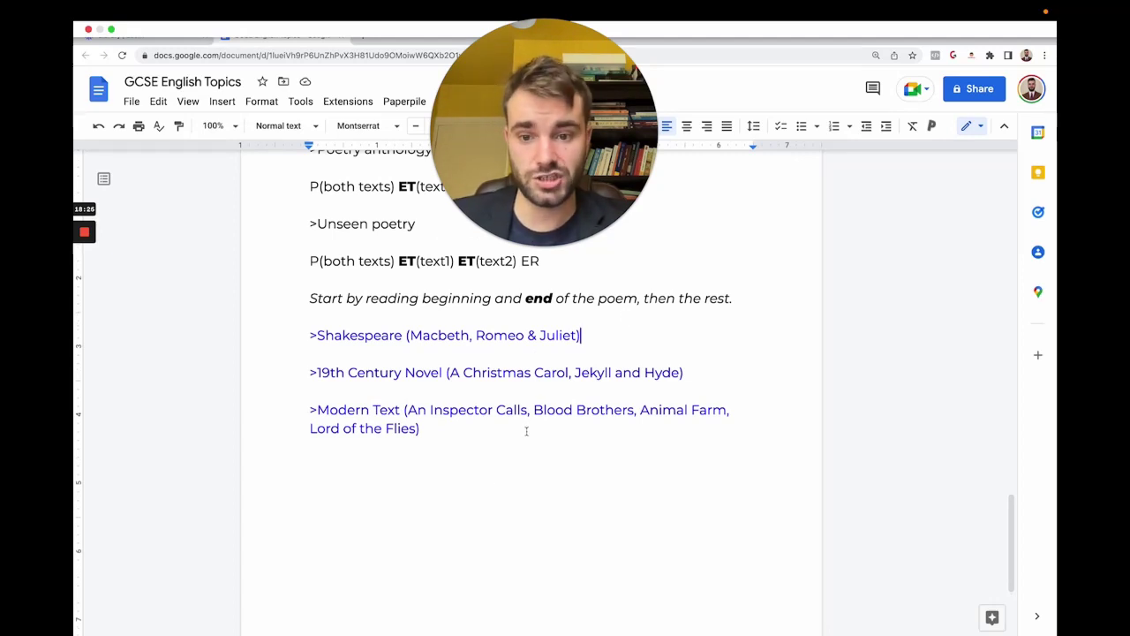
# - Change the Shakespeare, 19th Century Novel and Modern Text lines from blue to green
pyautogui.moveTo(508, 457); pyautogui.dragTo(309, 336)
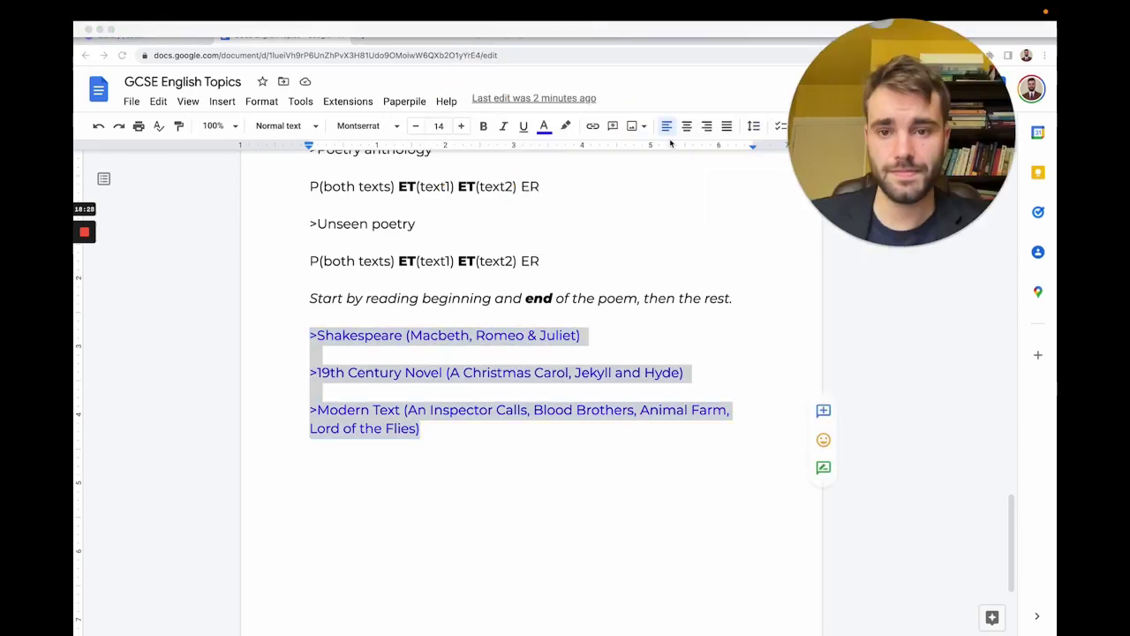
pyautogui.click(544, 126)
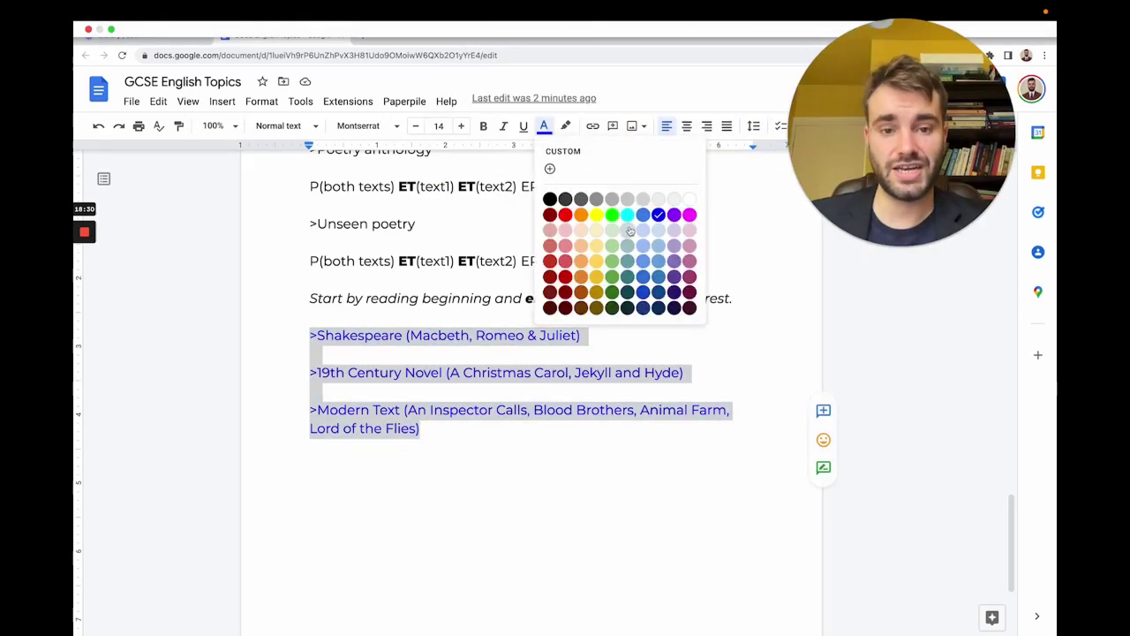
pyautogui.click(612, 293)
pyautogui.scroll(10, 477, 276)
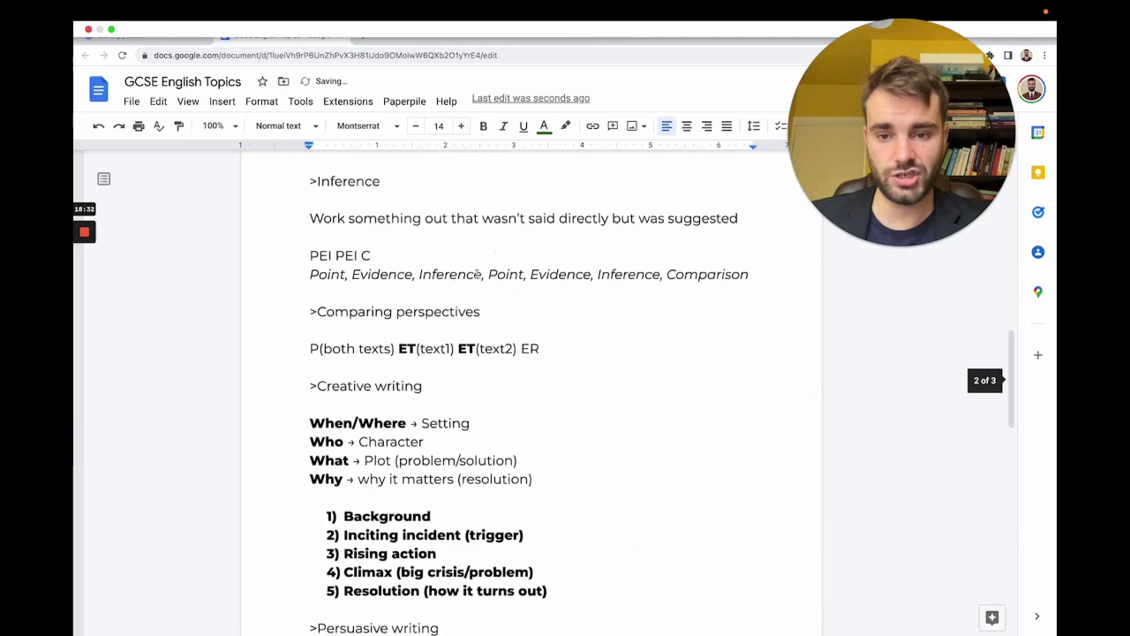
pyautogui.scroll(-5, 431, 270)
pyautogui.scroll(7, 433, 267)
pyautogui.scroll(4, 434, 267)
pyautogui.scroll(-1, 406, 377)
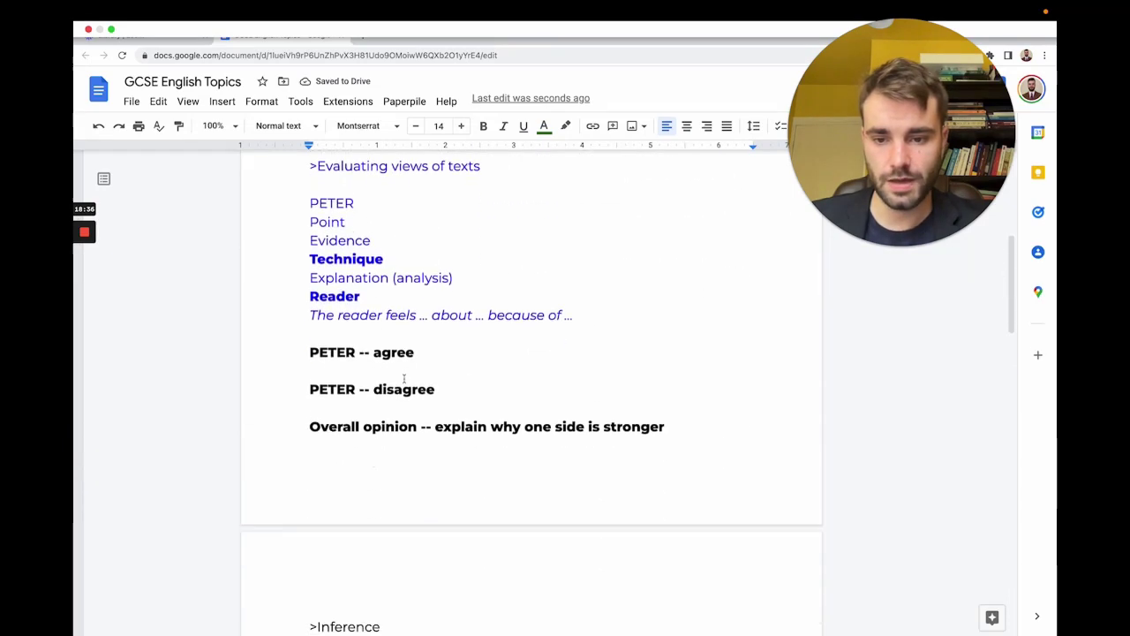
pyautogui.scroll(-1, 405, 377)
# - Review the PETER agree and disagree lines, then return to the end of the Shakespeare line
pyautogui.moveTo(424, 265); pyautogui.dragTo(310, 276)
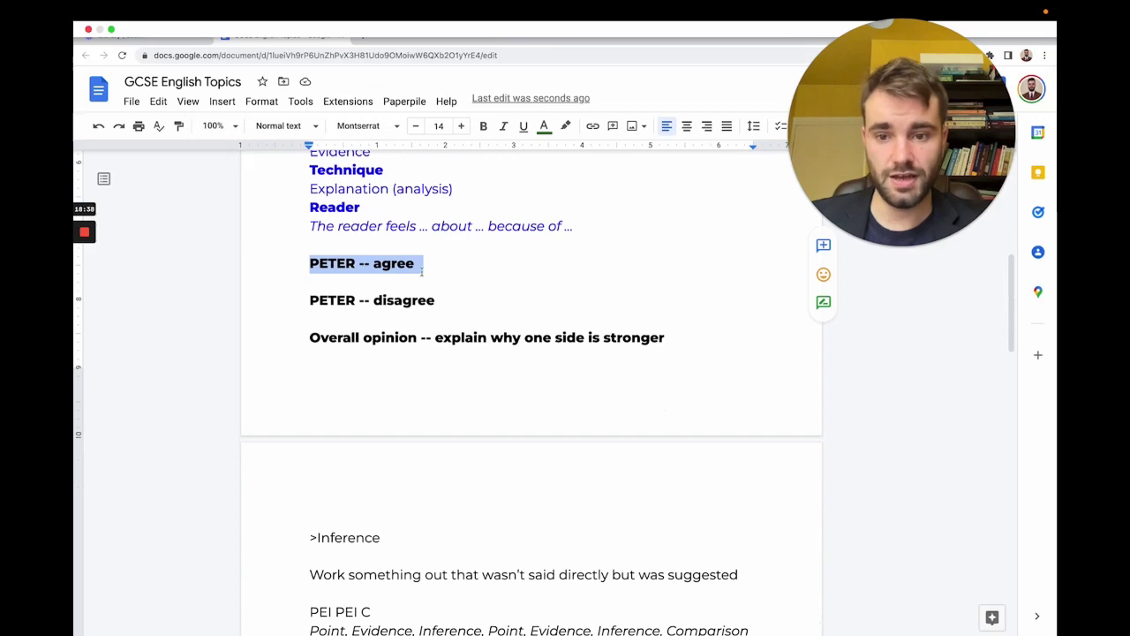
pyautogui.moveTo(422, 272); pyautogui.dragTo(669, 347)
pyautogui.click(452, 337)
pyautogui.scroll(-10, 442, 347)
pyautogui.scroll(-6, 442, 347)
pyautogui.scroll(2, 441, 347)
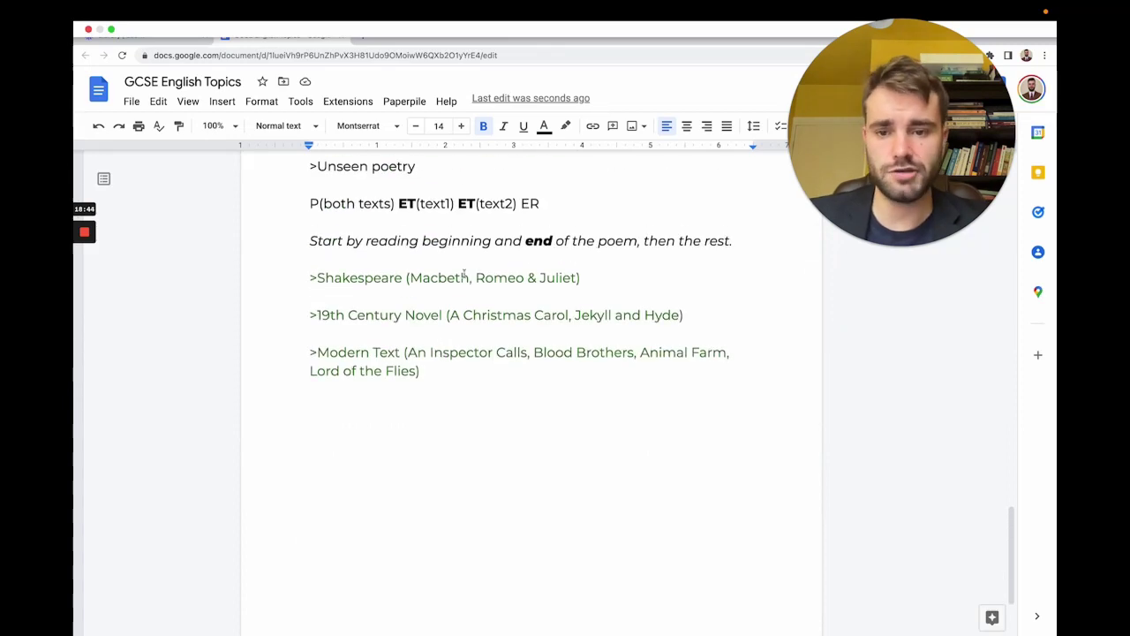
pyautogui.click(648, 267)
pyautogui.click(653, 281)
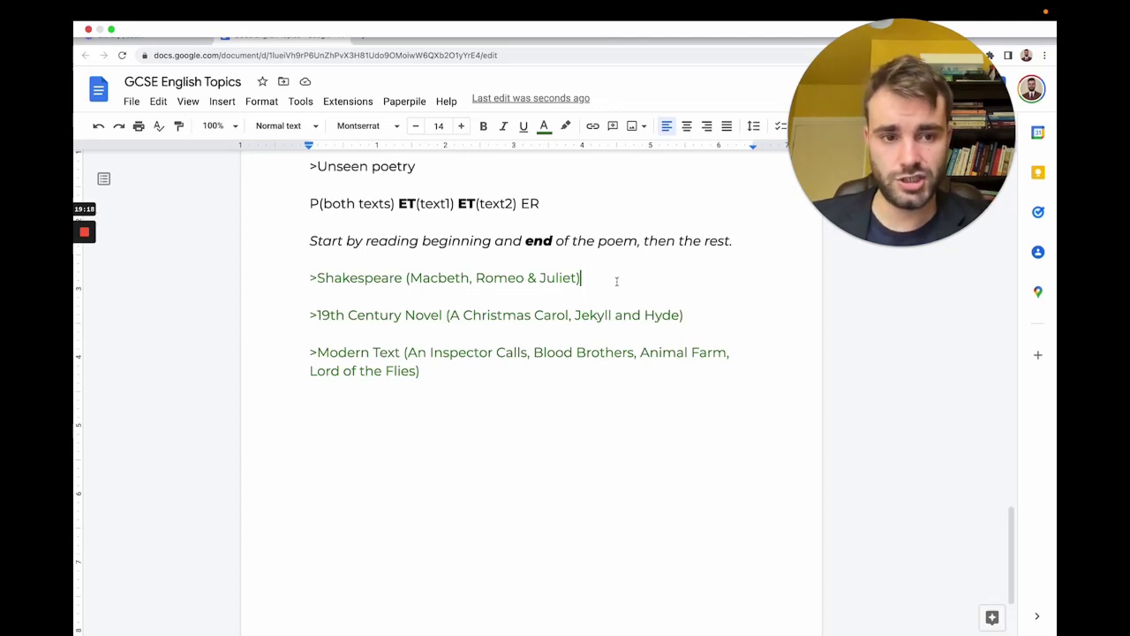
pyautogui.moveTo(317, 315); pyautogui.dragTo(441, 315)
pyautogui.moveTo(316, 352); pyautogui.dragTo(400, 352)
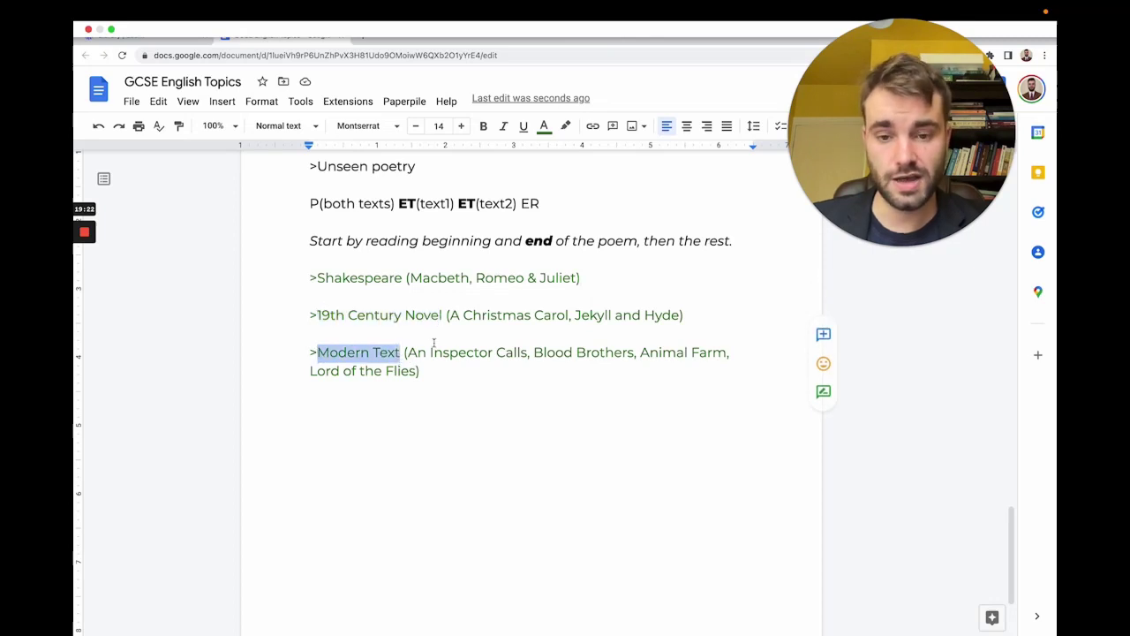
pyautogui.moveTo(441, 315); pyautogui.dragTo(317, 316)
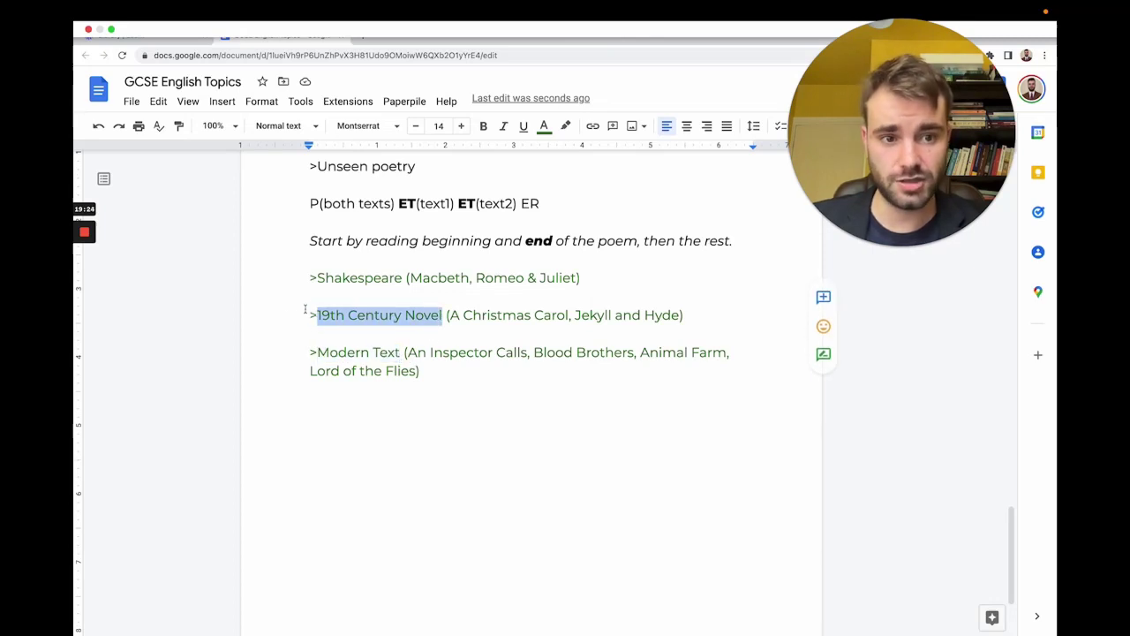
pyautogui.moveTo(448, 315); pyautogui.dragTo(681, 316)
pyautogui.click(679, 315)
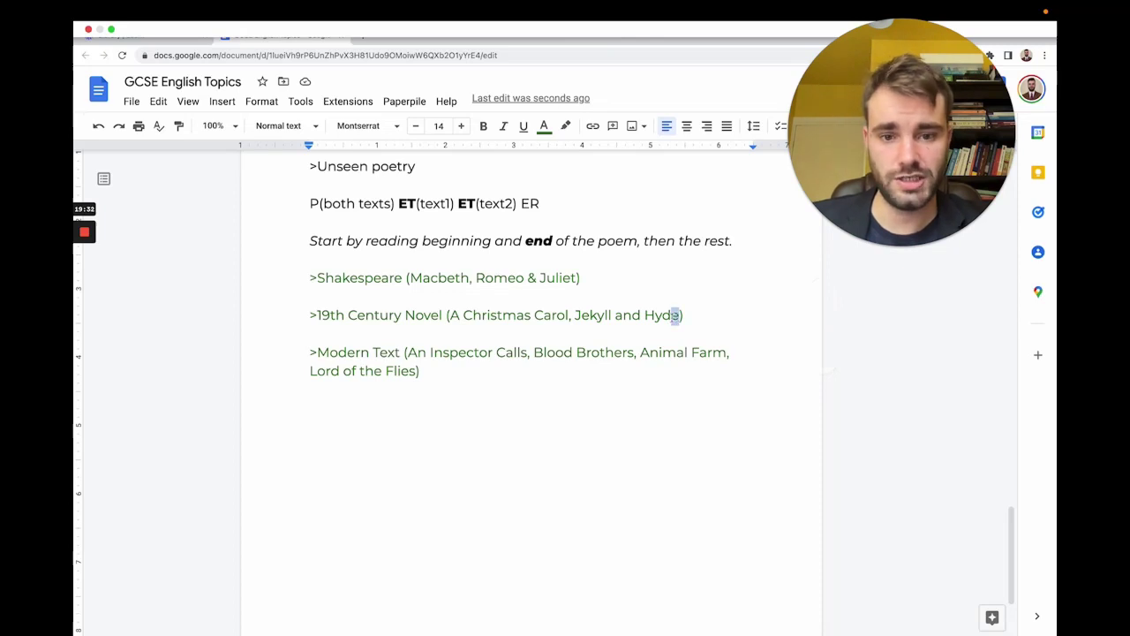
pyautogui.moveTo(680, 315); pyautogui.dragTo(450, 316)
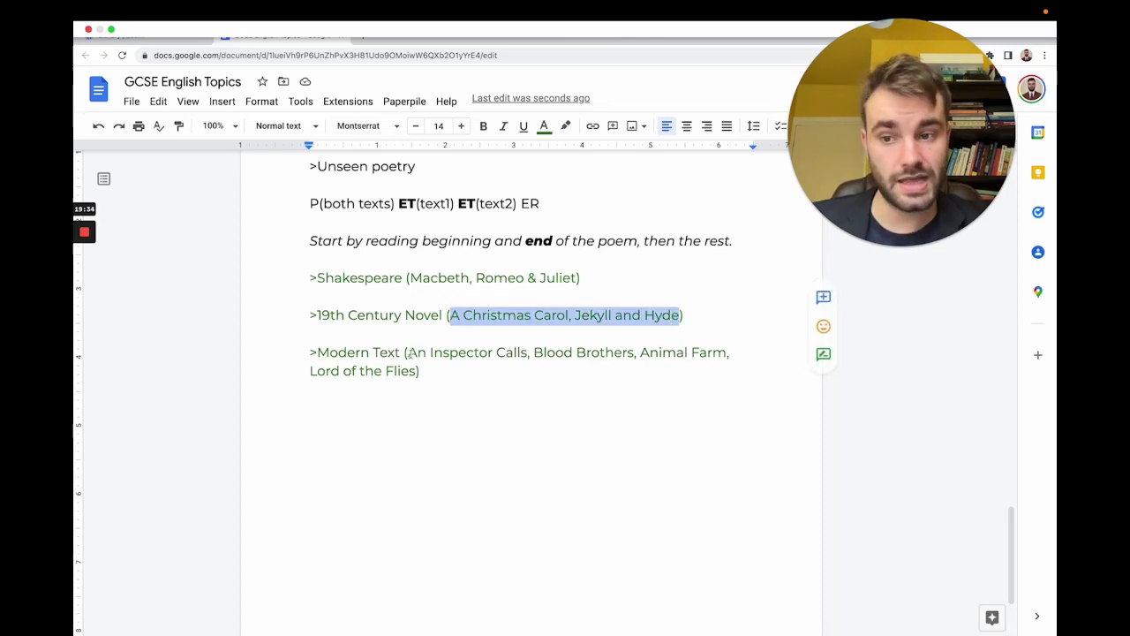
pyautogui.moveTo(407, 353); pyautogui.dragTo(418, 376)
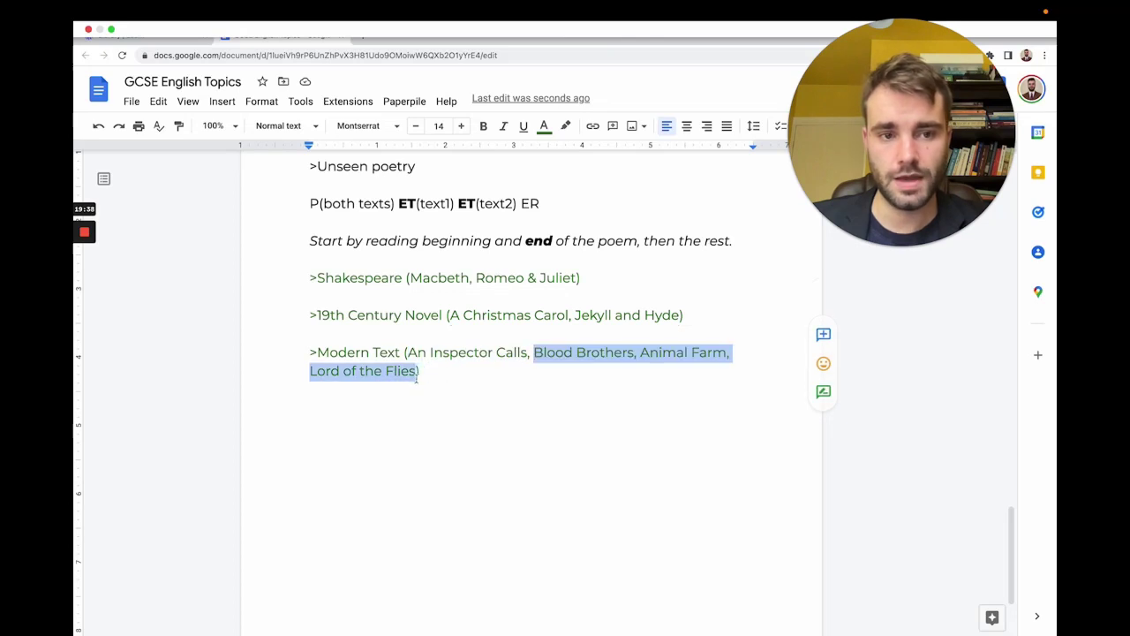
# - Below Modern Text, add italic lines 'Evaluate', 'PETER', 'Use context and themes', and 'Context --> what was happening at'
pyautogui.click(463, 388)
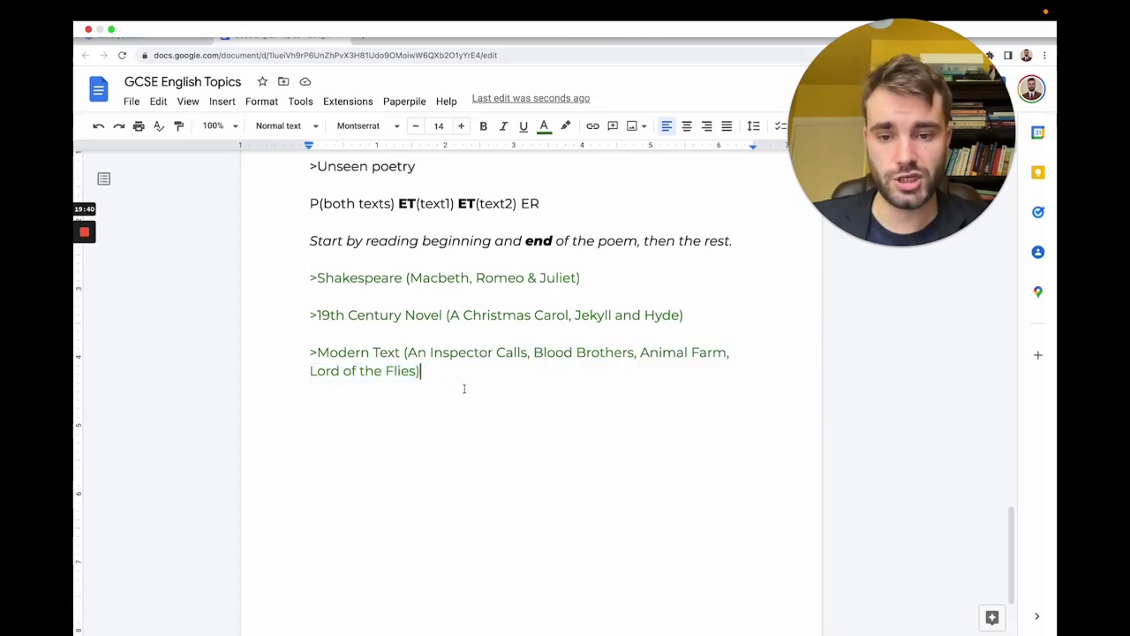
pyautogui.press('Return')
pyautogui.hotkey('ctrl', 'i')
pyautogui.write('Evaluate')
pyautogui.press('Return')
pyautogui.write('PETER')
pyautogui.press('Return')
pyautogui.write('Use context and themes')
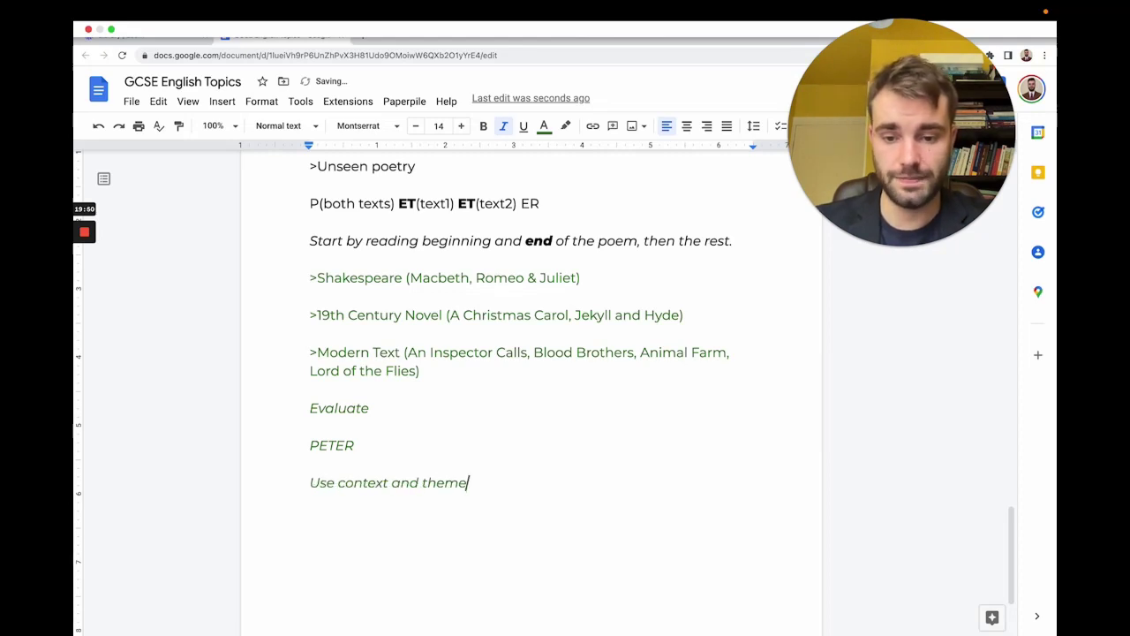
pyautogui.press('Return')
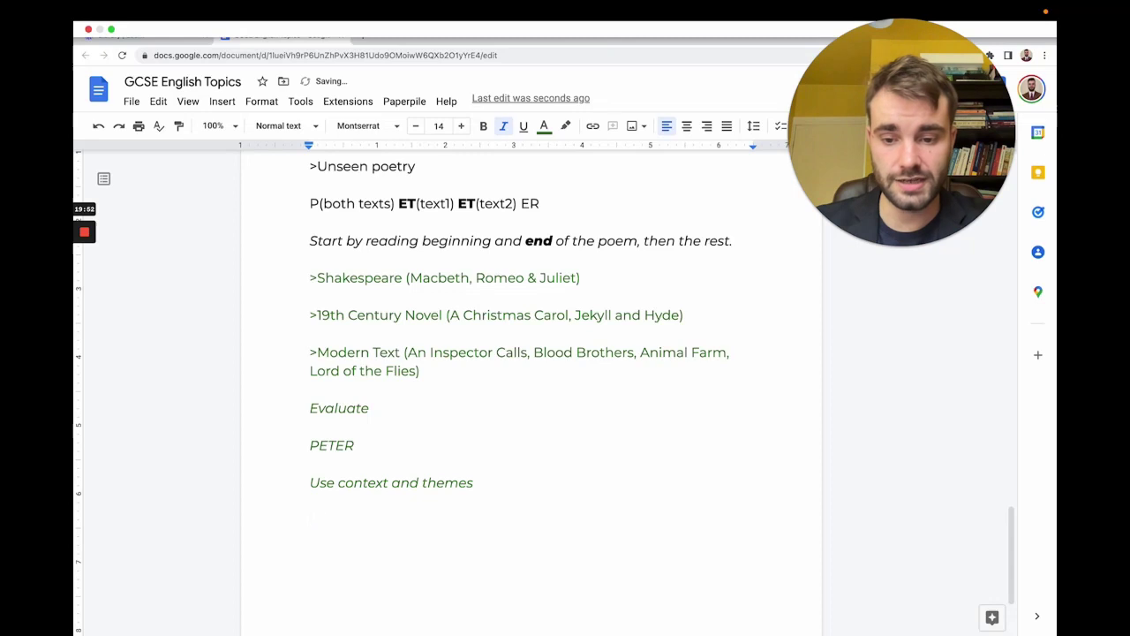
pyautogui.write('Context --> what was happening at the ti')
pyautogui.write('me')
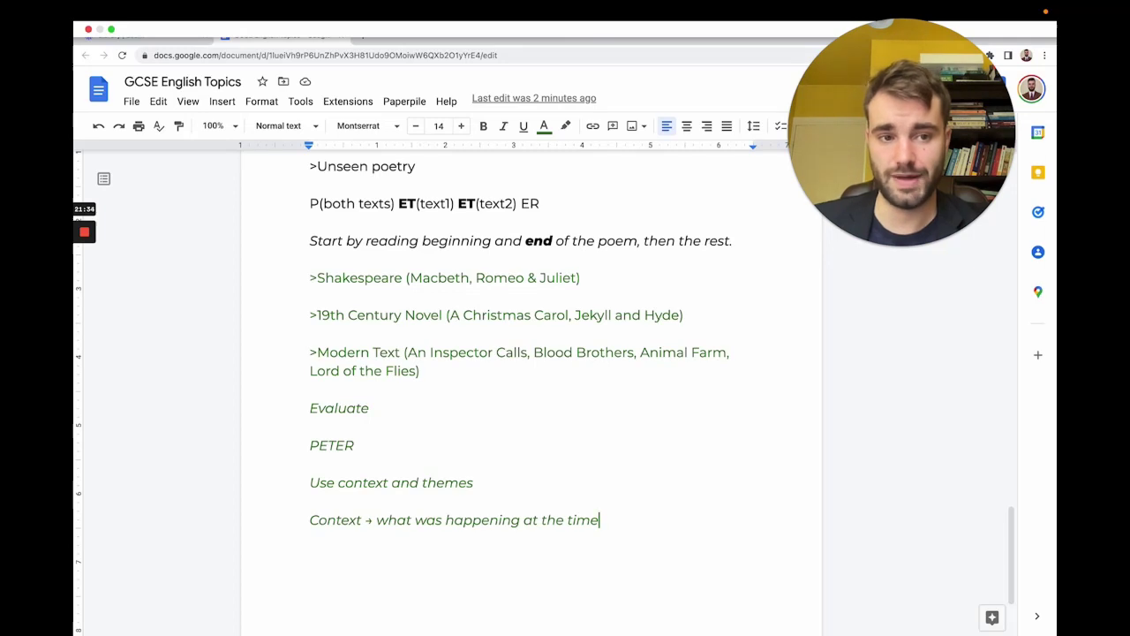
pyautogui.moveTo(486, 477); pyautogui.dragTo(422, 482)
pyautogui.click(480, 482)
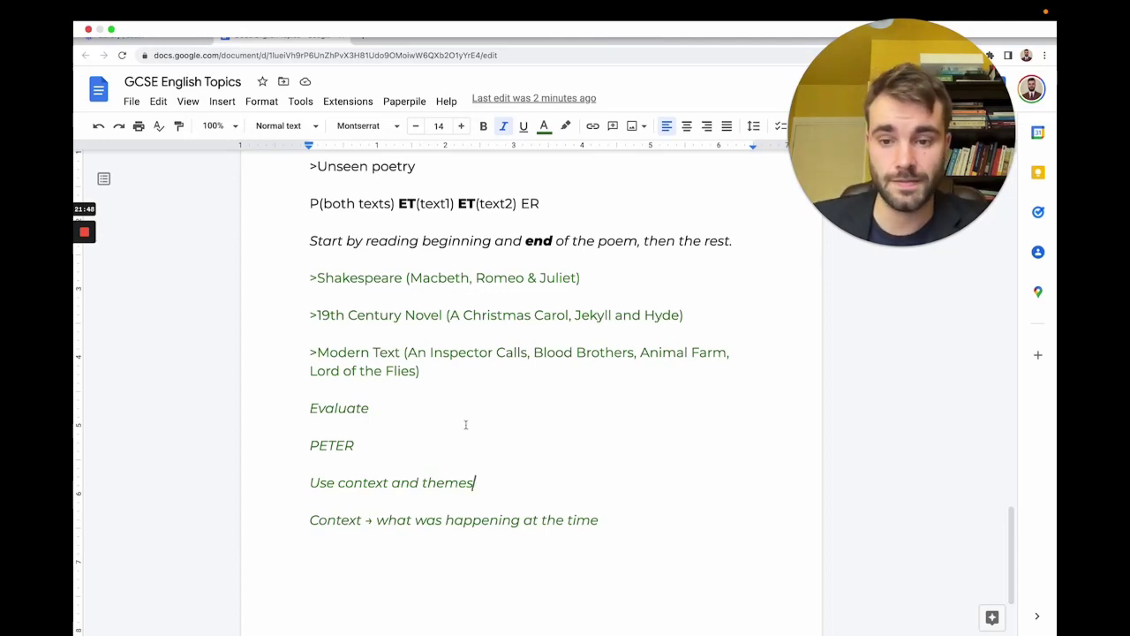
pyautogui.moveTo(317, 315); pyautogui.dragTo(707, 323)
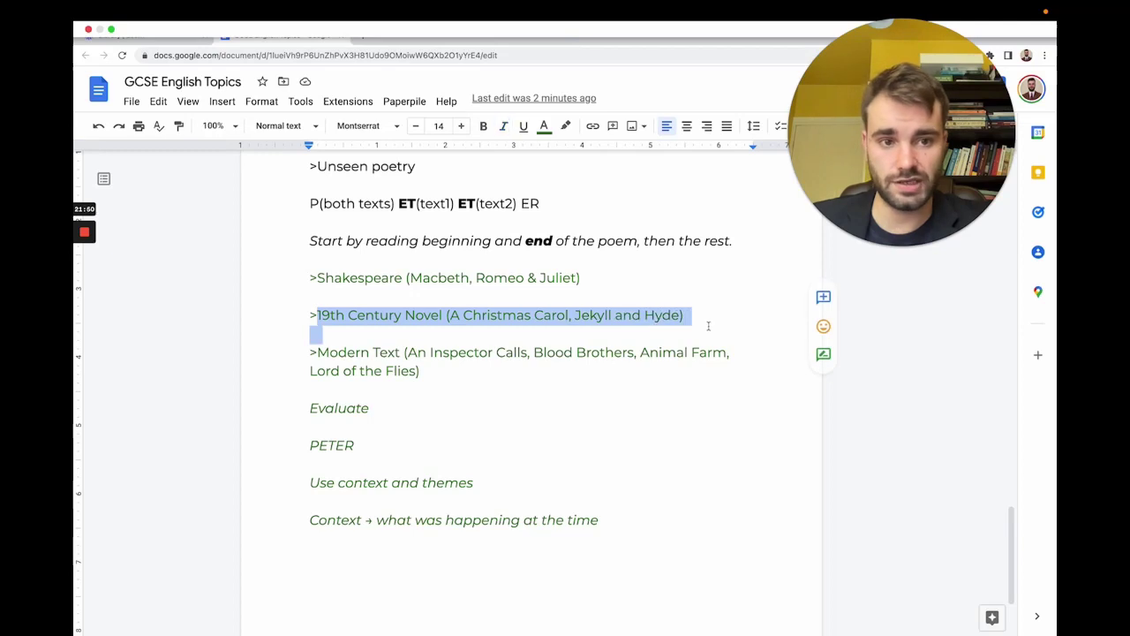
pyautogui.click(711, 323)
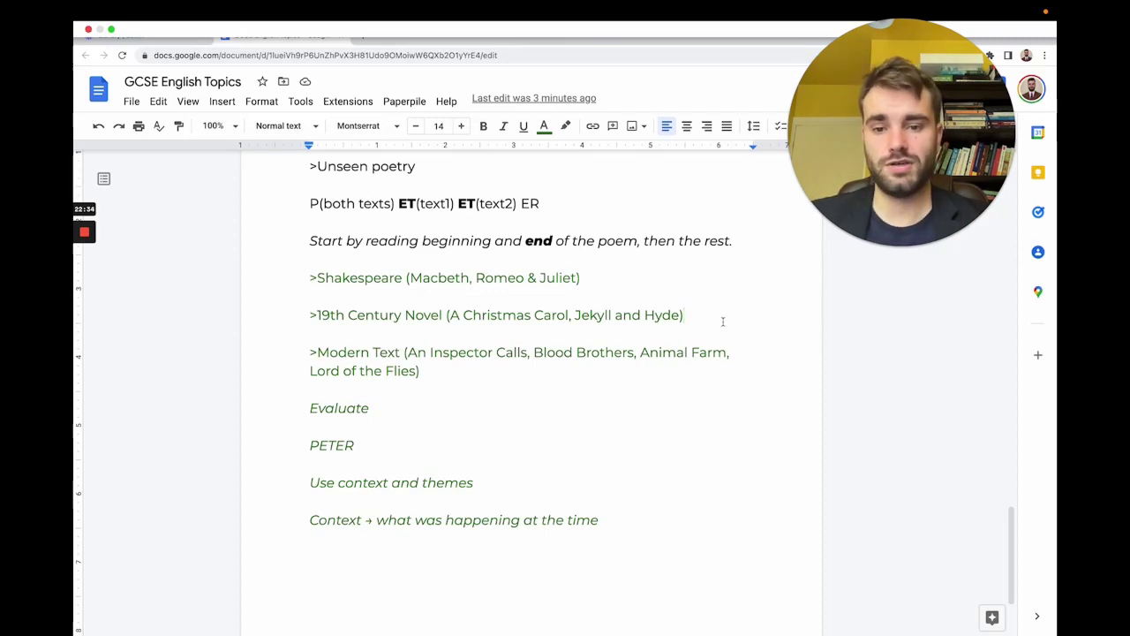
pyautogui.moveTo(528, 353); pyautogui.dragTo(408, 353)
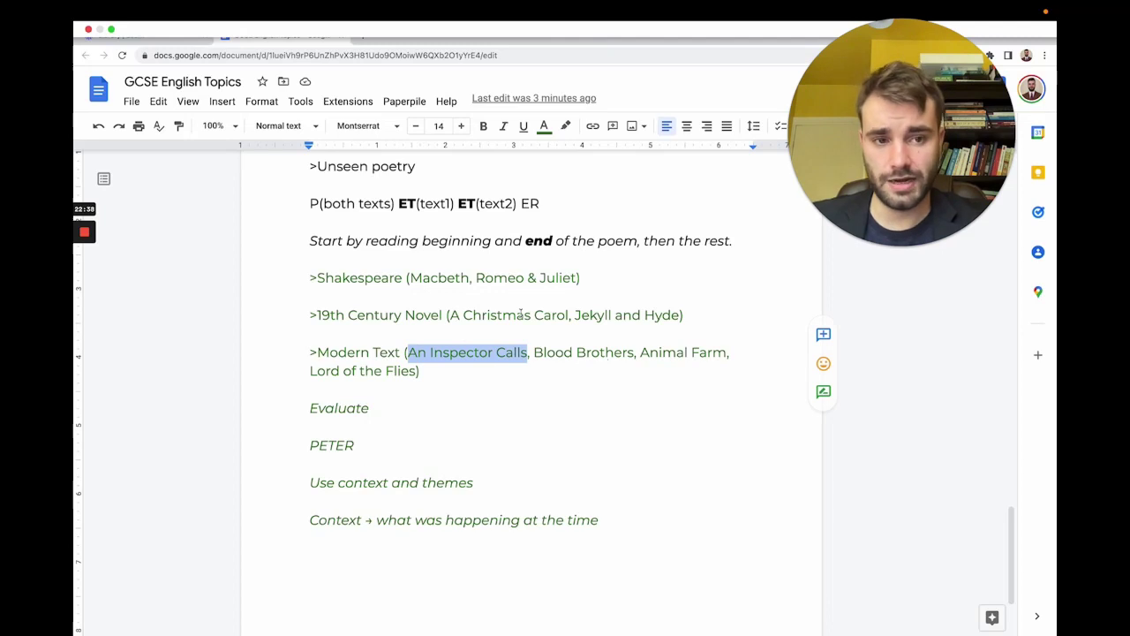